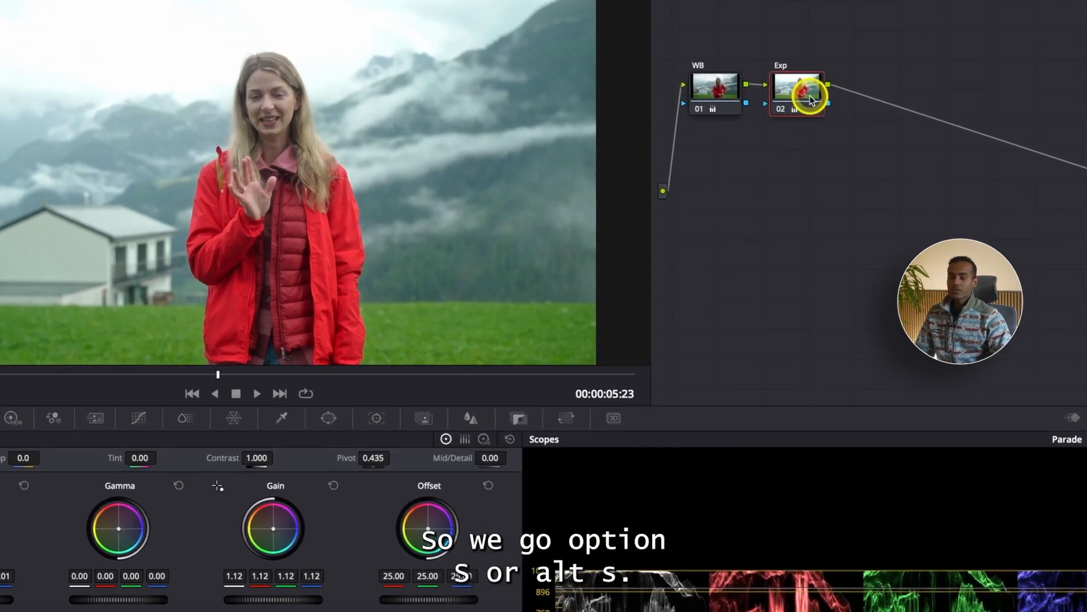
Add a serial node labelled Highlights after the Exp node and compare the image with the grade bypassed and active.
key(alt+s)
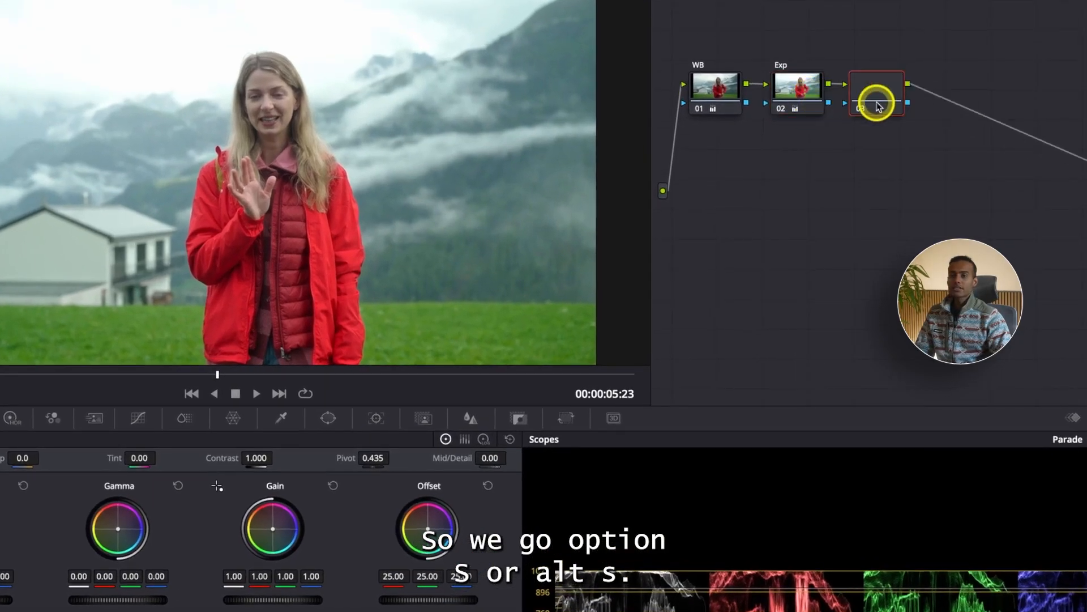
right_click(886, 102)
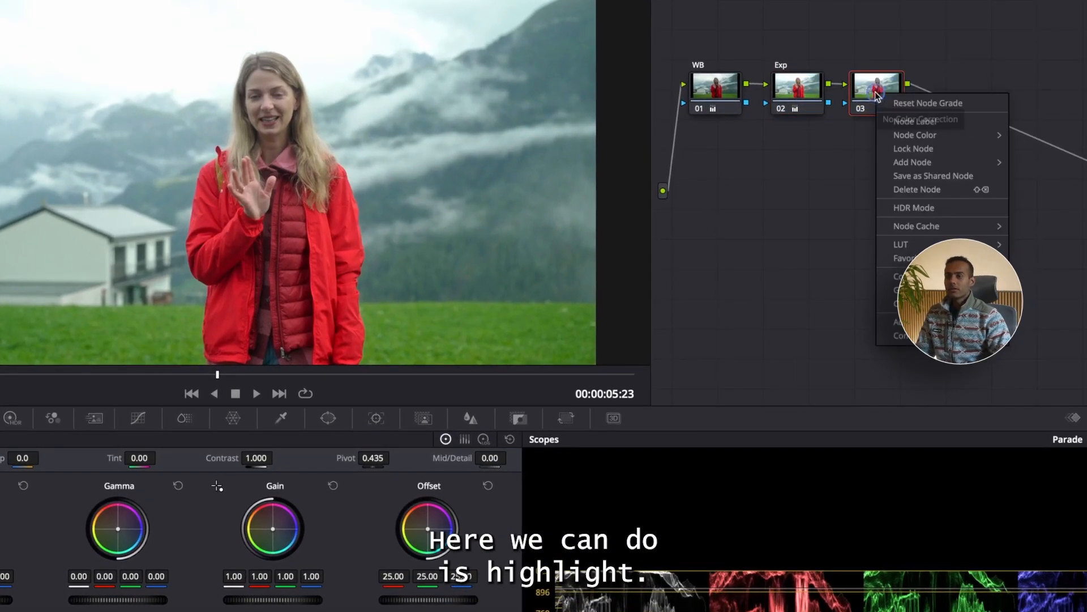
click(929, 121)
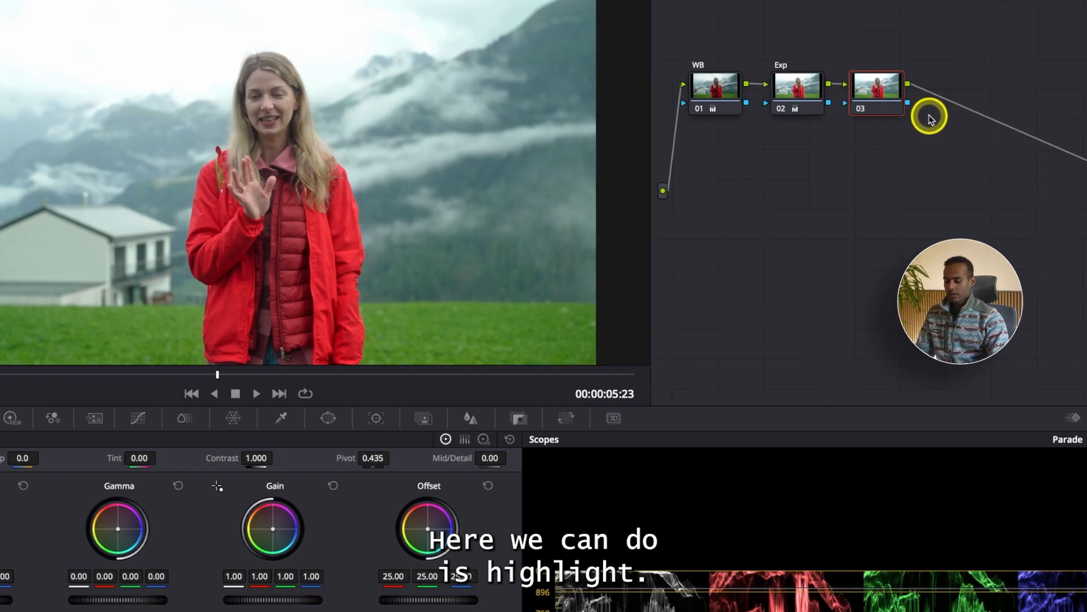
text(Highlights)
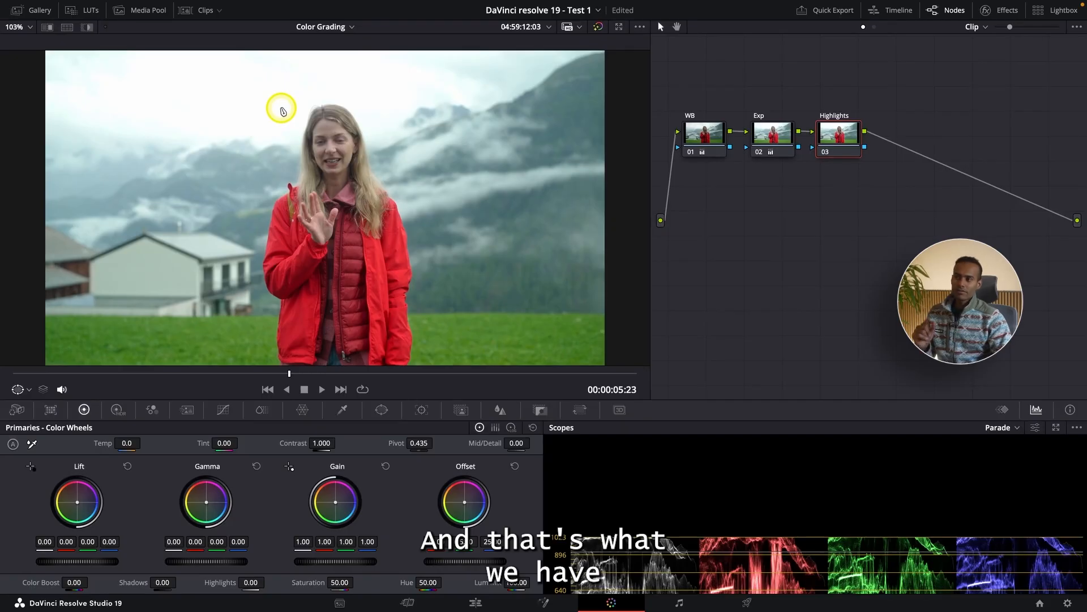
key(shift+d)
key(shift+d)
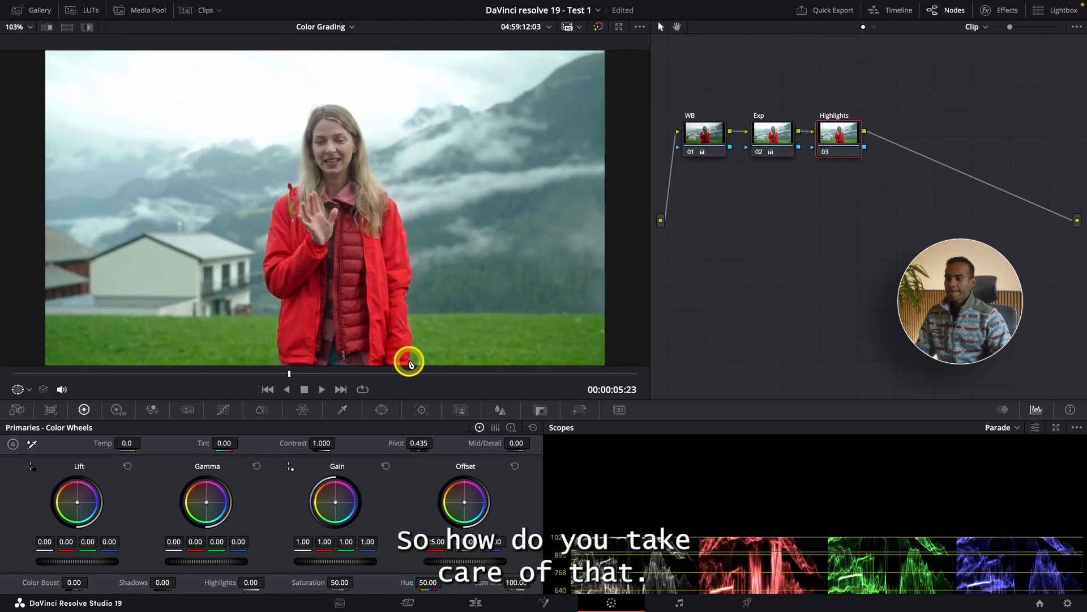
Open the Qualifier for the Highlights node, raise the Luminance Low limit to isolate the sky, and preview the selection with Highlight.
click(344, 410)
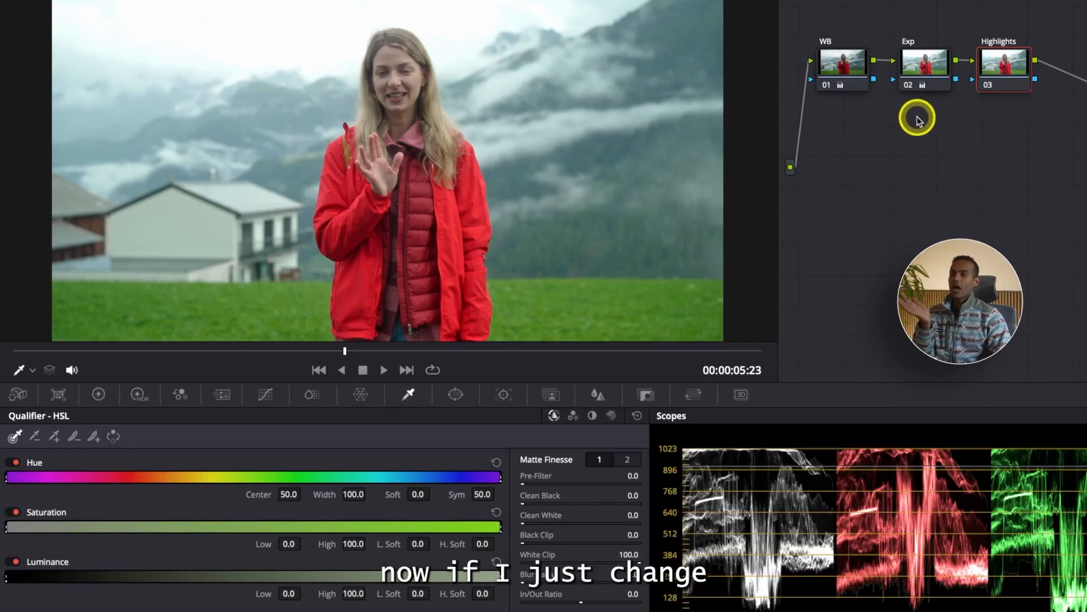
click(912, 76)
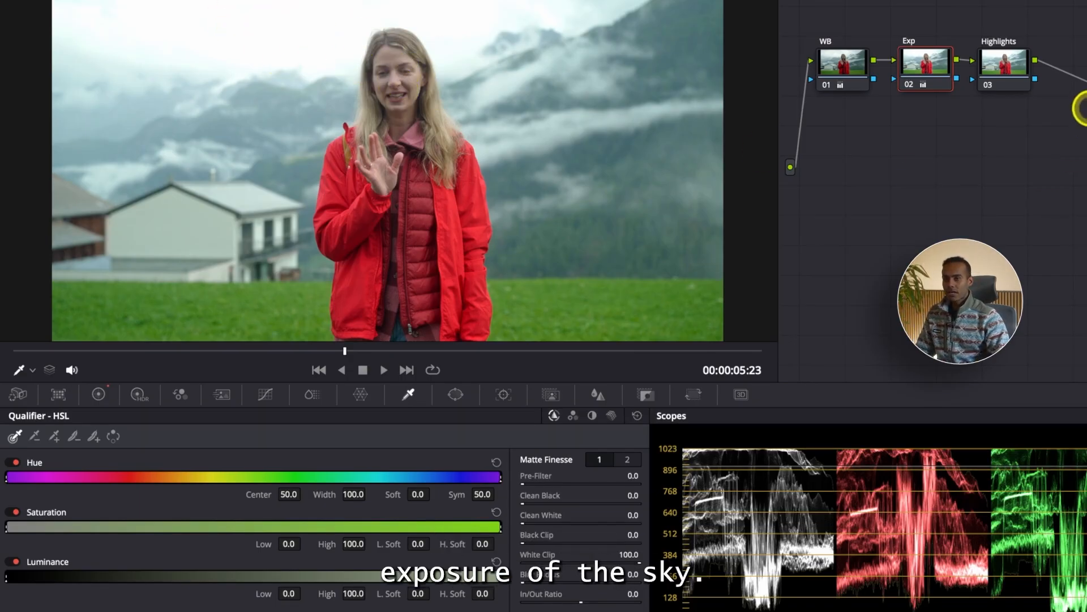
click(1008, 67)
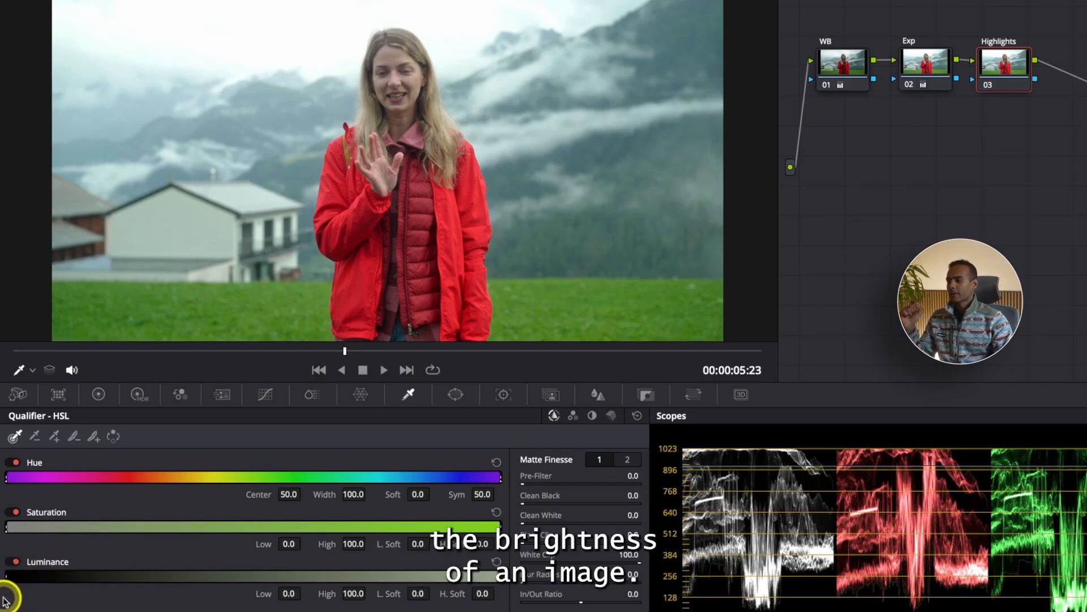
drag(8, 577, 14, 577)
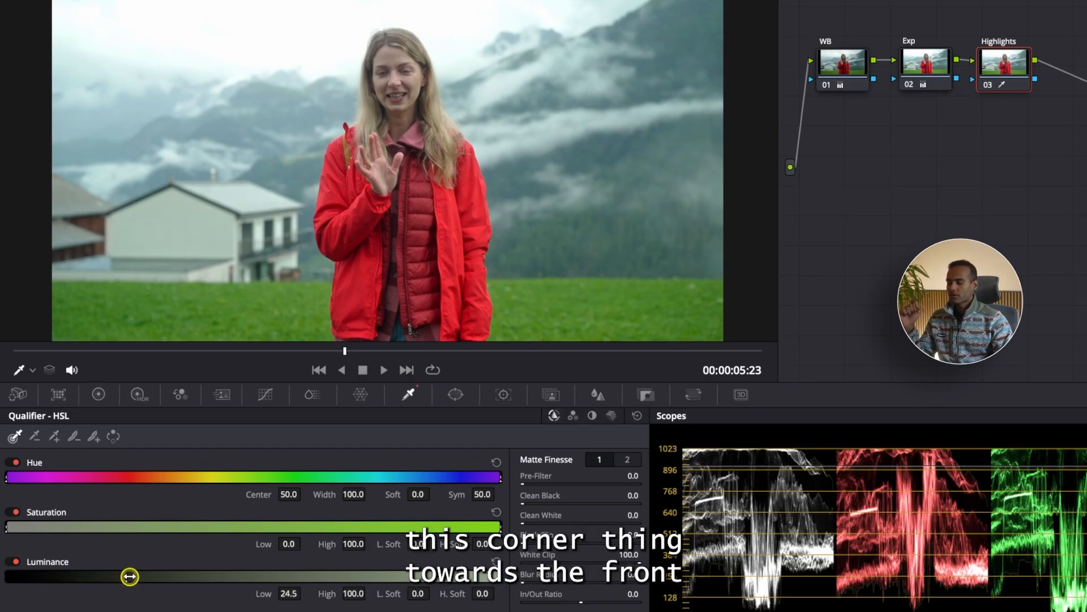
drag(201, 578, 239, 576)
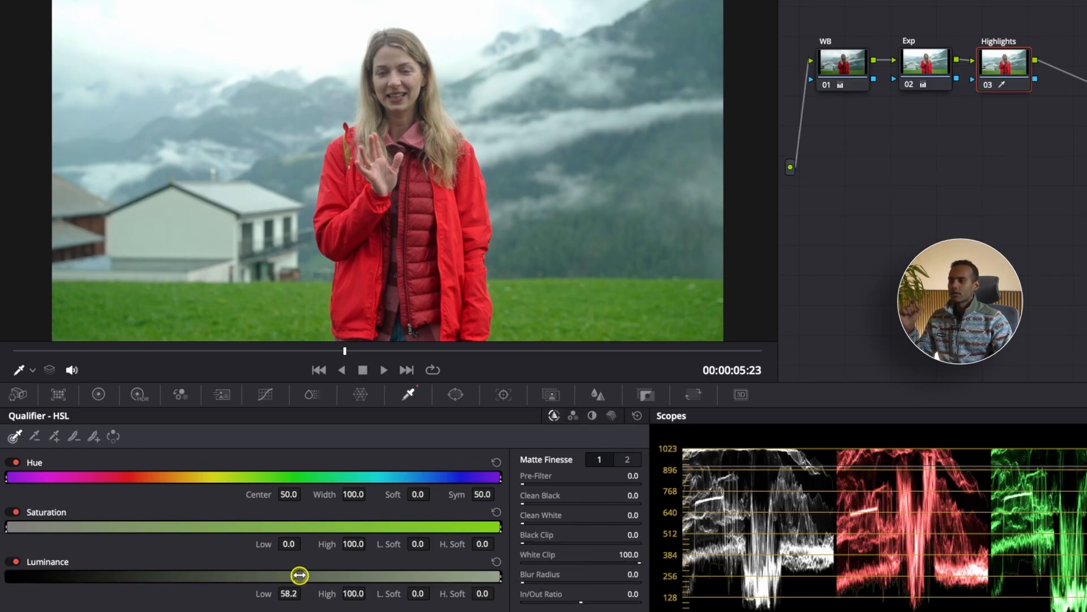
drag(351, 575, 396, 574)
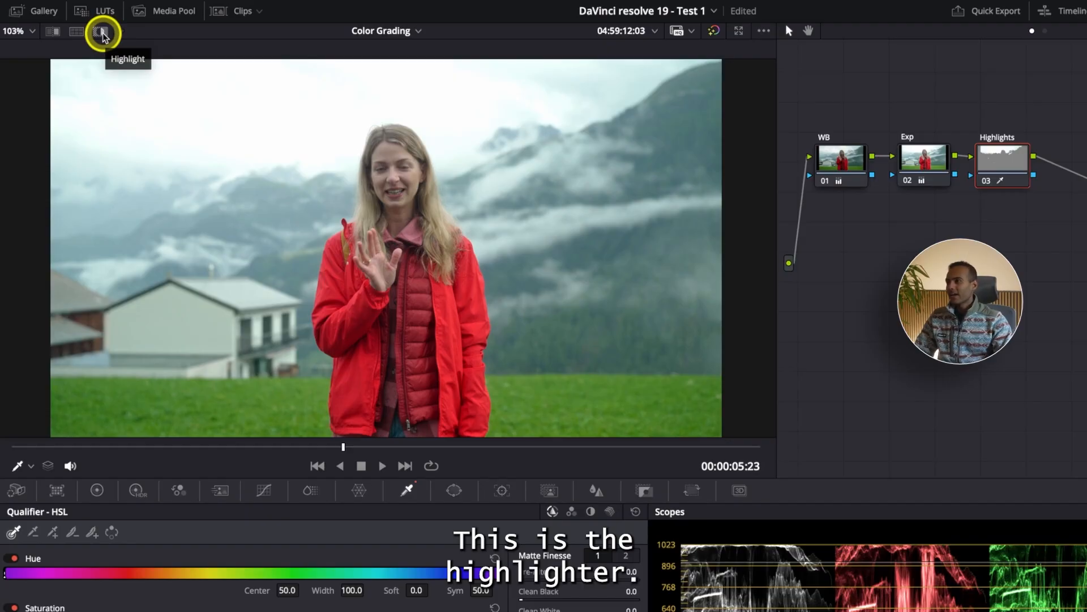
click(102, 33)
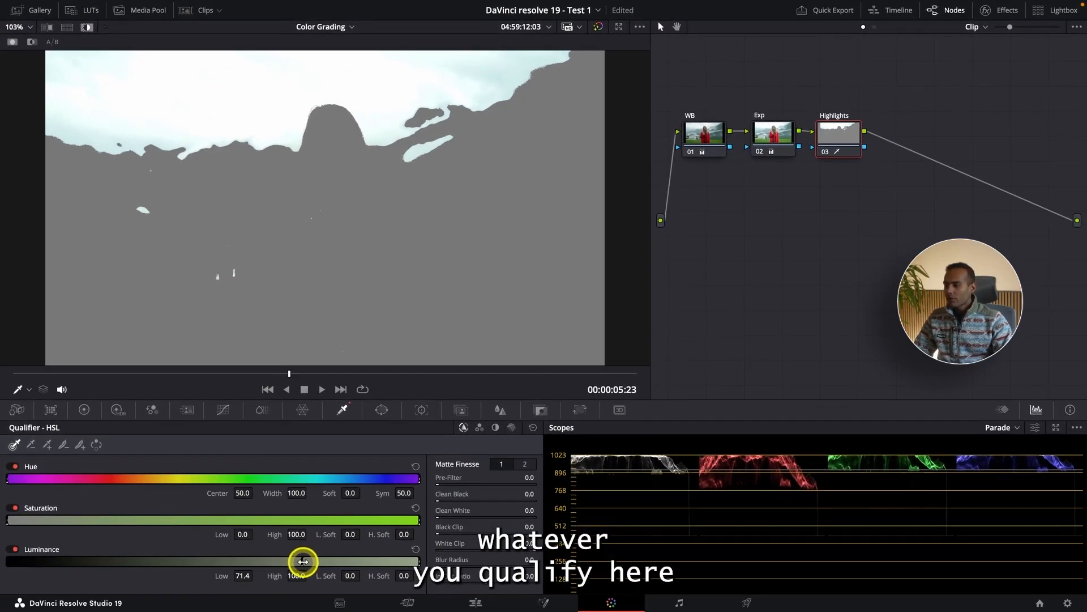
Return Luminance Low to 0.0, try an inverted qualification sampled from the red jacket, and reset the qualifier.
drag(357, 611, 9, 611)
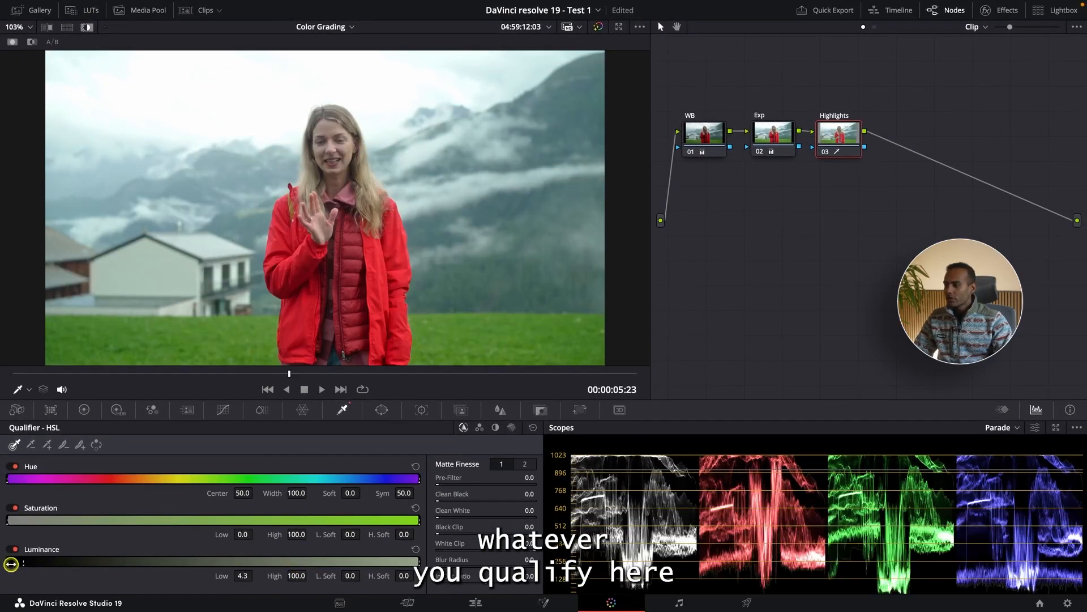
double_click(11, 564)
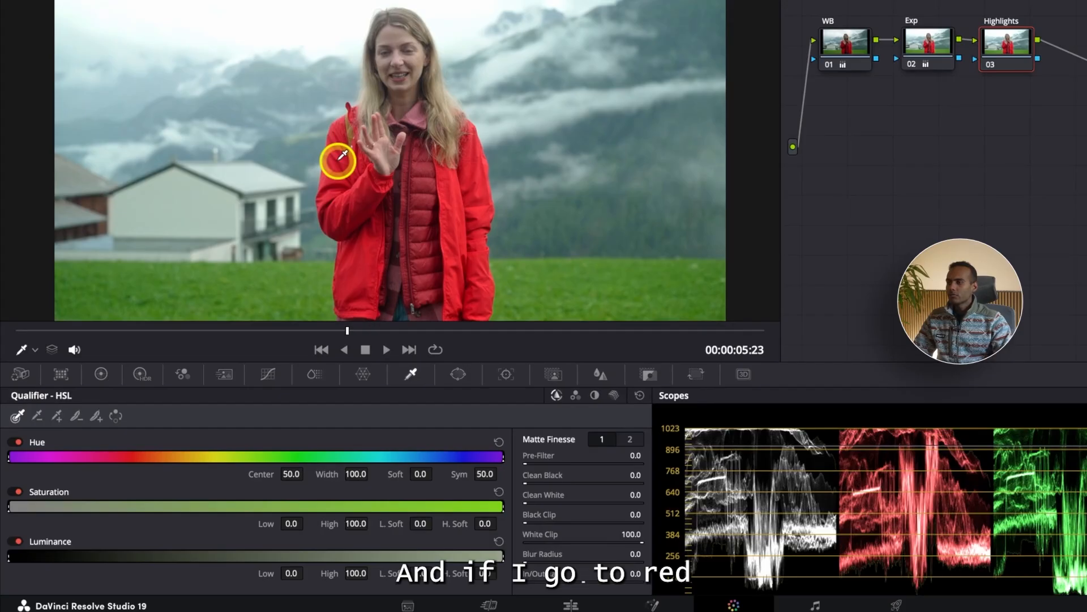
click(338, 159)
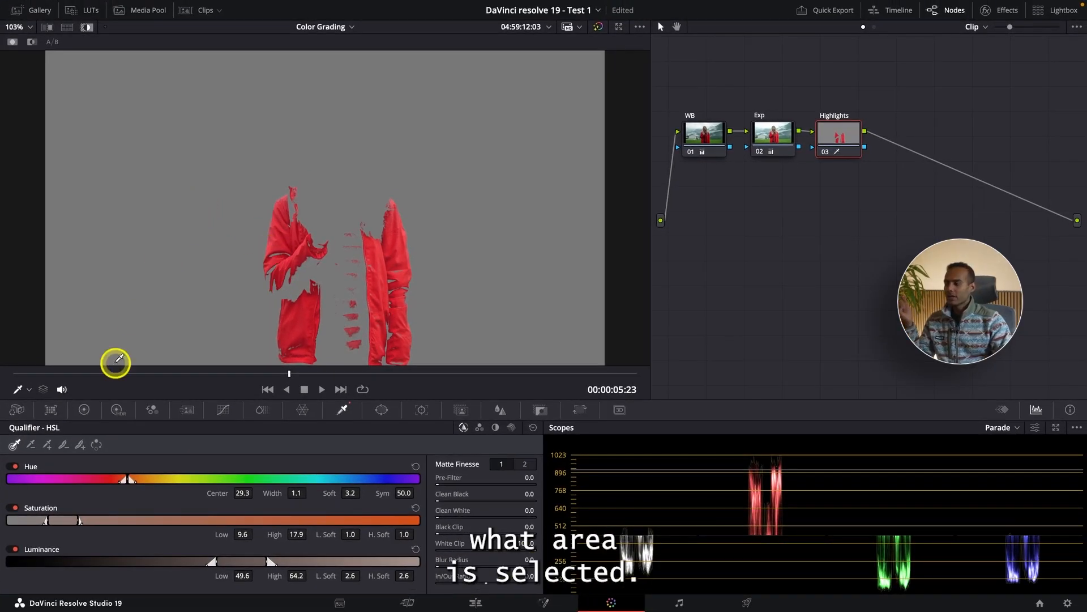
click(96, 444)
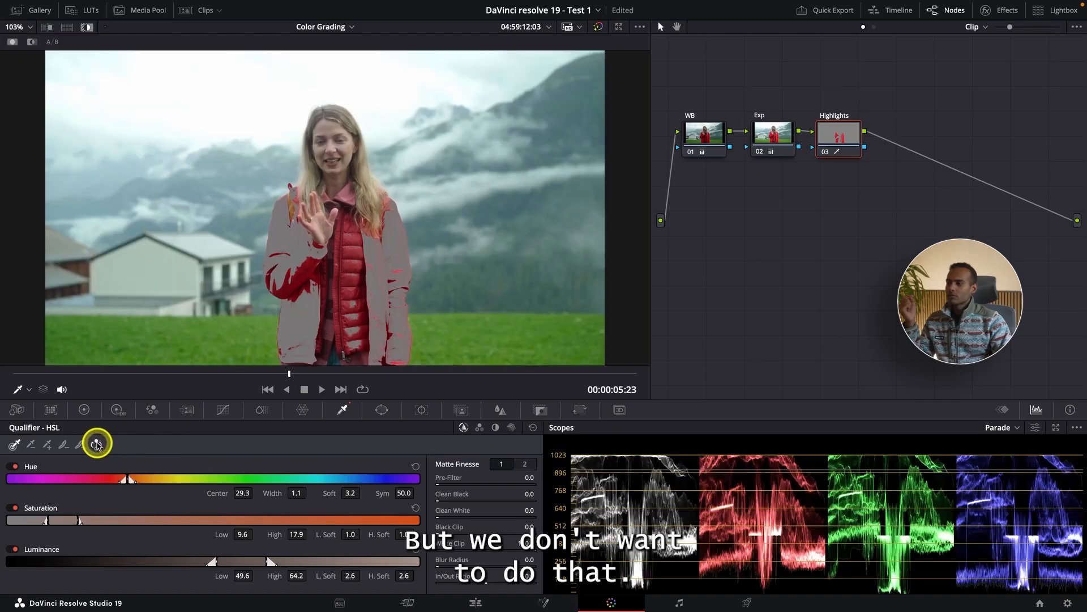
click(532, 427)
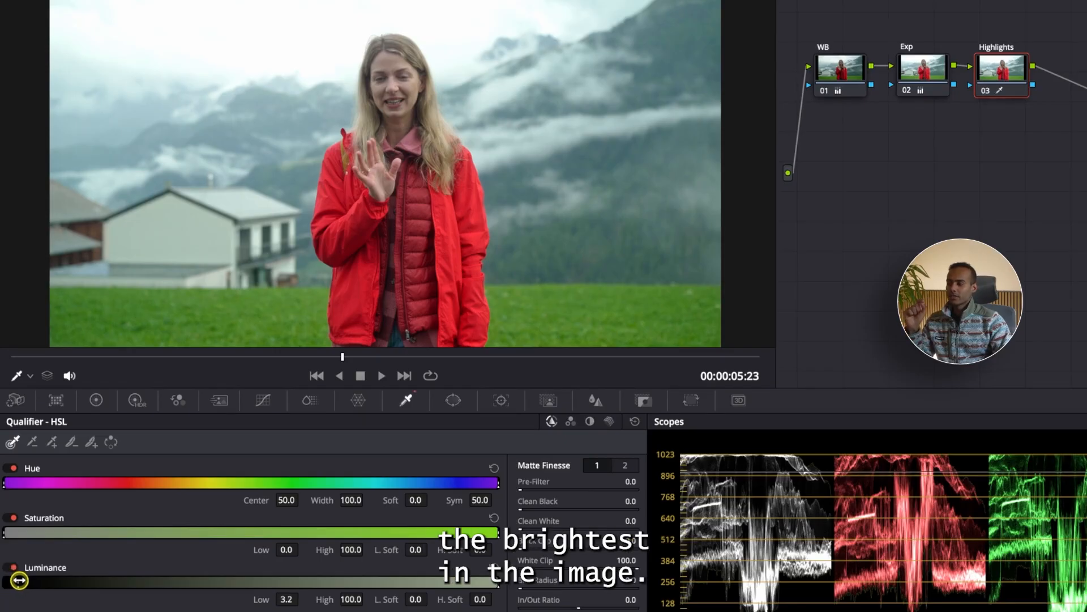
Try darker and brighter luminance ranges, and restrict the selection to the brightest sky with Luminance Low 73.6 and High 100.
drag(57, 583, 359, 580)
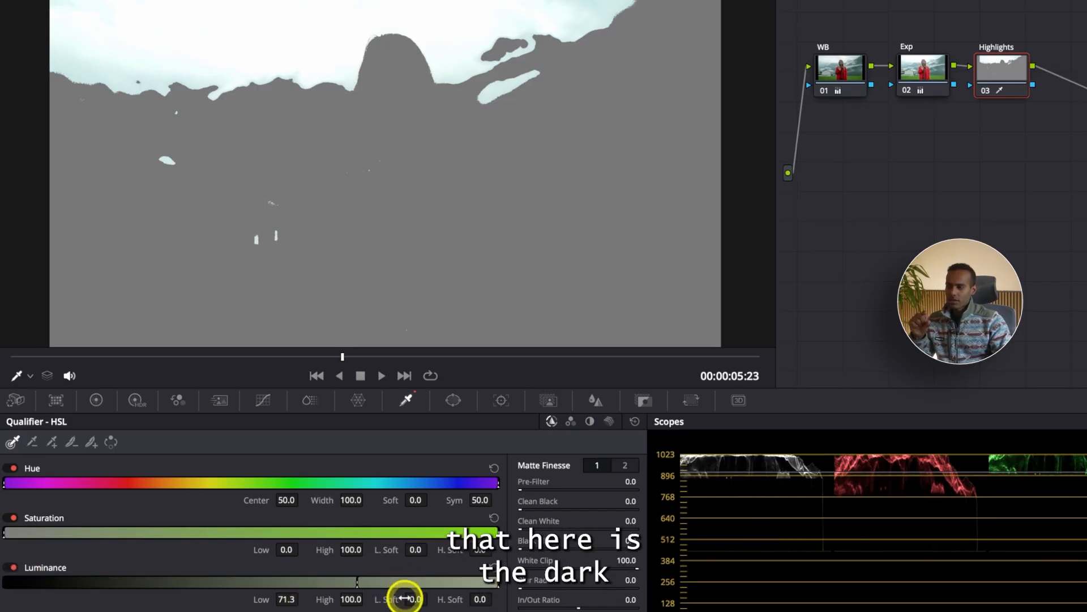
drag(471, 581, 245, 583)
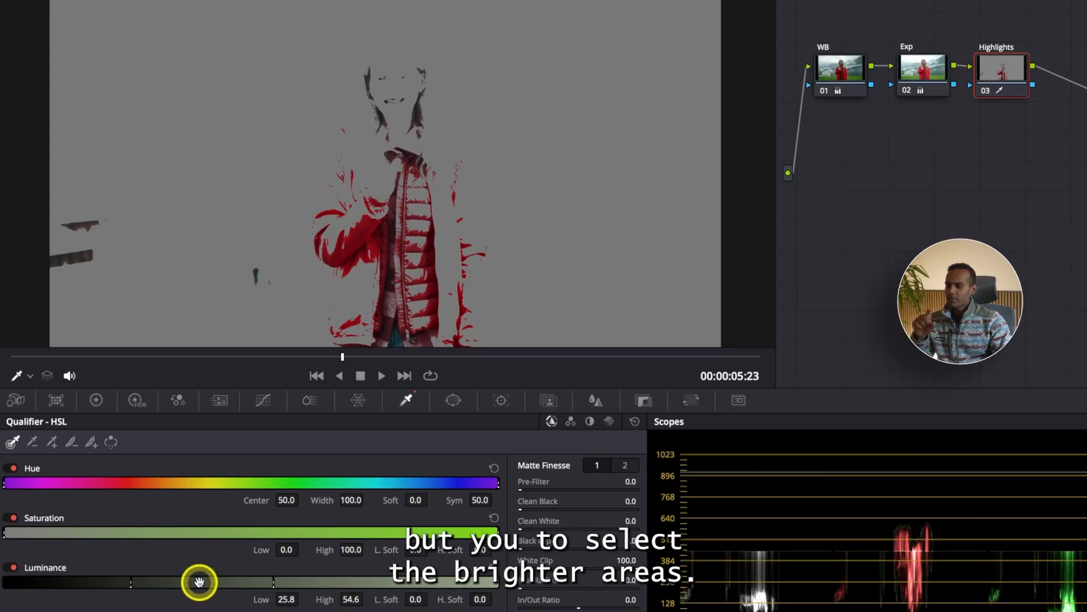
drag(199, 580, 444, 581)
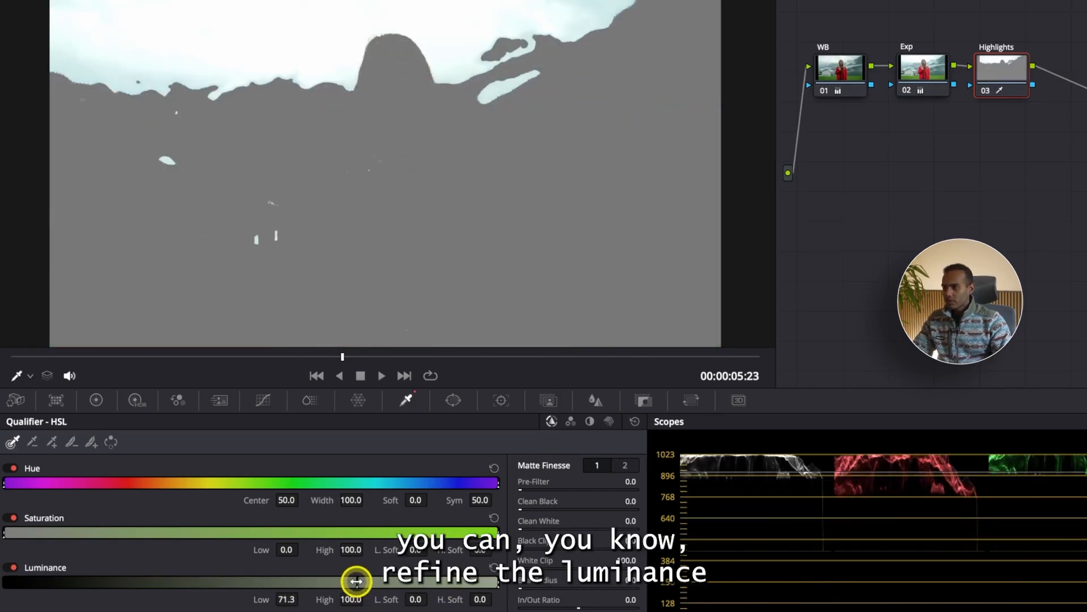
mouse_move(355, 580)
mouse_down()
mouse_move(381, 581)
mouse_move(368, 583)
mouse_up()
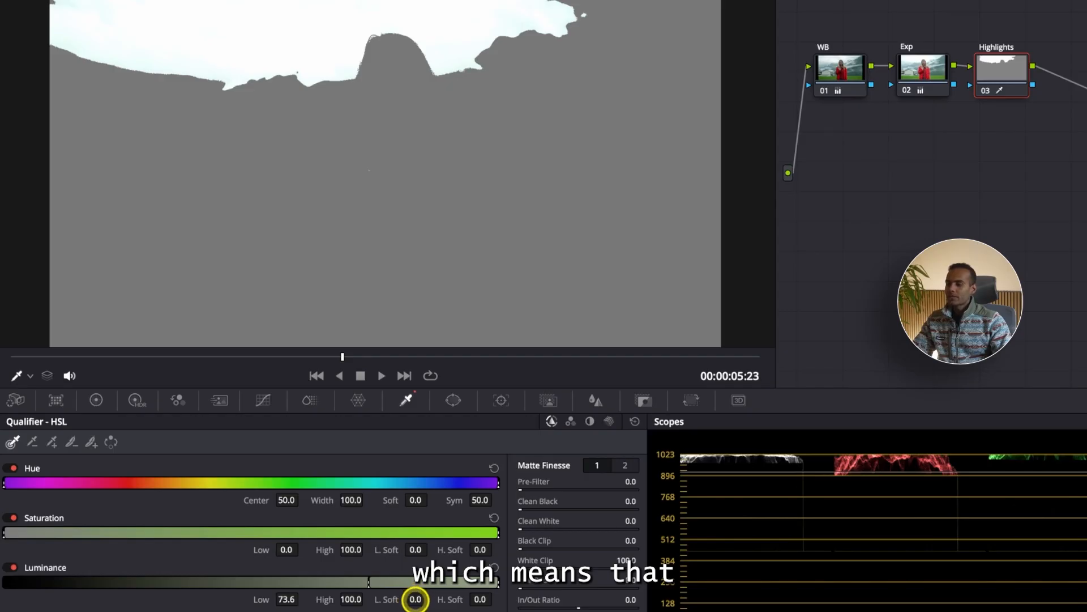
Soften the sky selection with Luminance L. Soft 9.1 and Low 75.5, and turn off the highlight preview.
drag(393, 598, 432, 602)
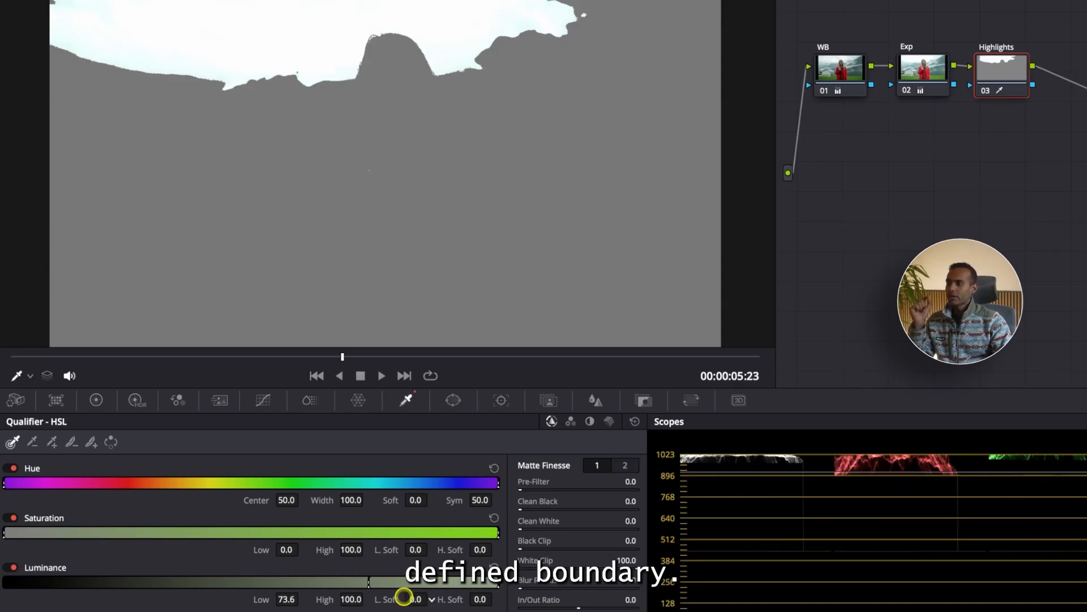
mouse_move(403, 596)
mouse_down()
mouse_move(474, 590)
mouse_move(418, 595)
mouse_up()
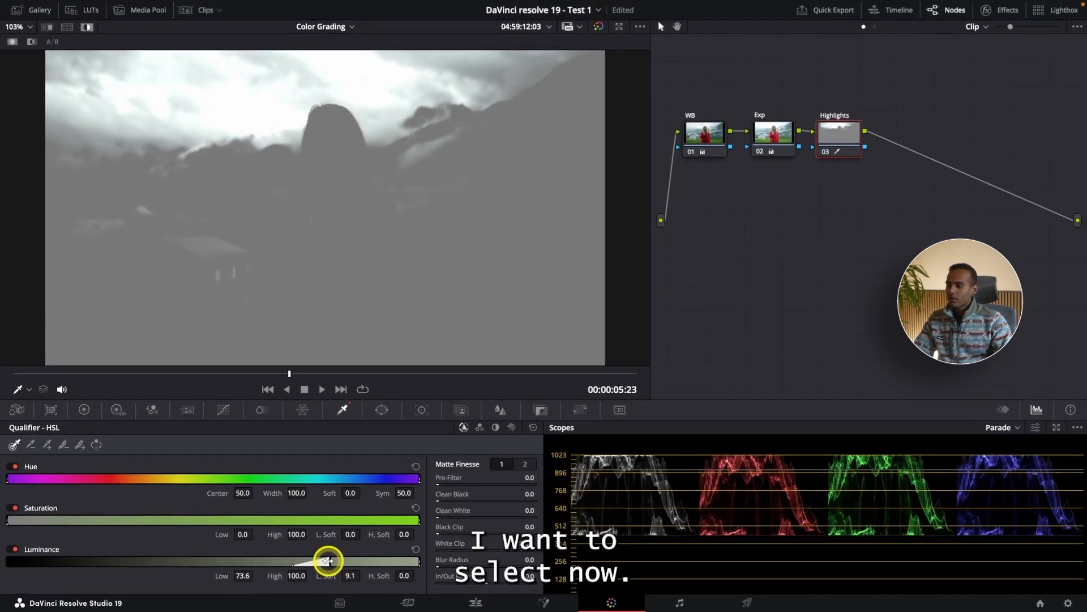
drag(389, 581, 393, 579)
drag(331, 559, 334, 557)
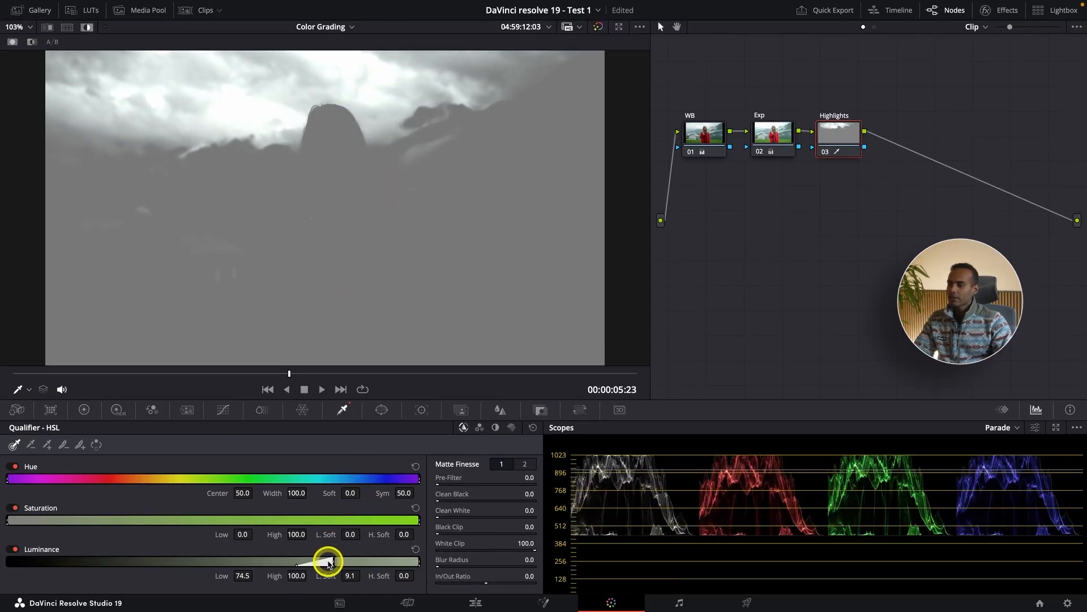
drag(334, 559, 339, 559)
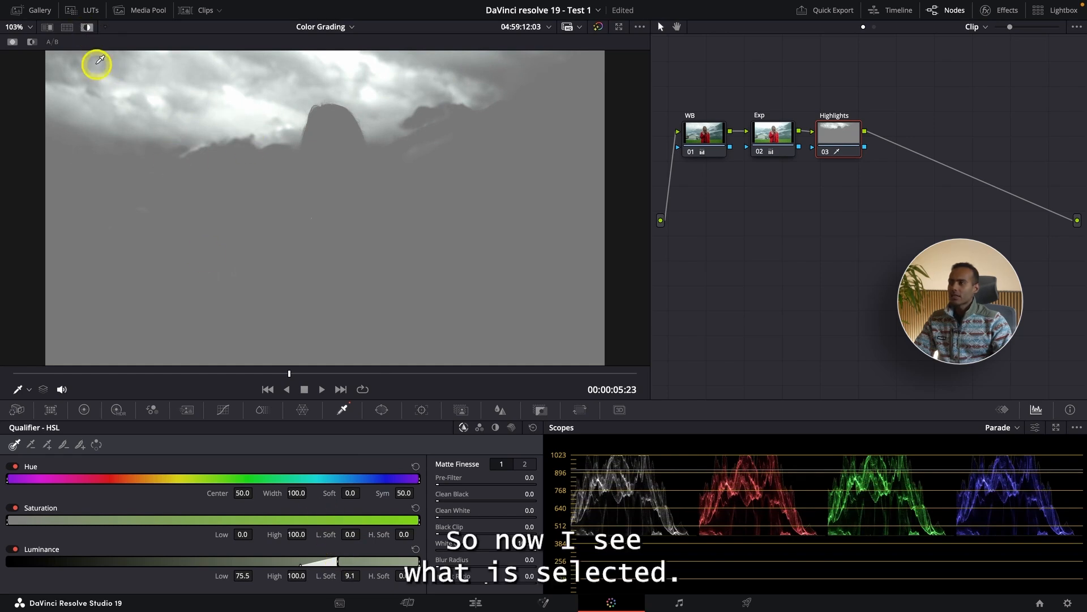
click(87, 29)
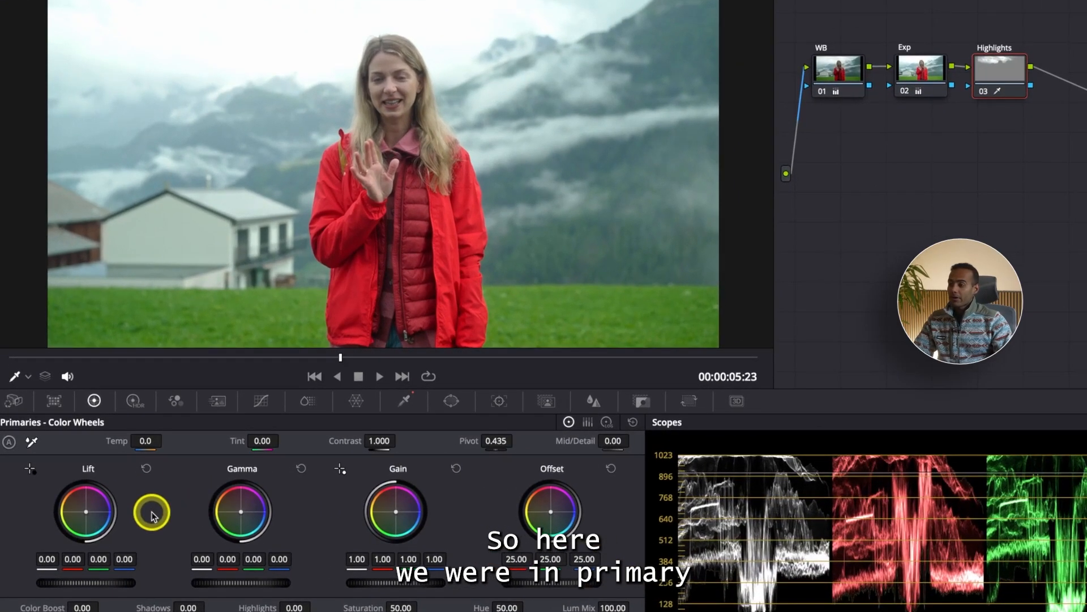
Lower the Highlight zone's exposure to -0.69 with the HDR color wheels to recover the cloud detail.
click(133, 402)
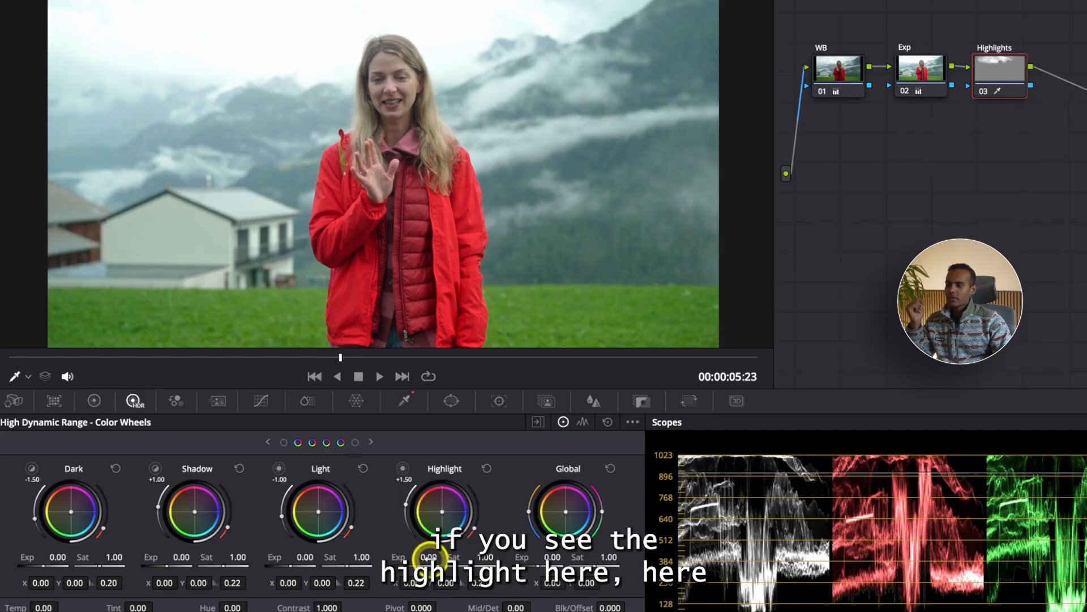
drag(429, 556, 42, 561)
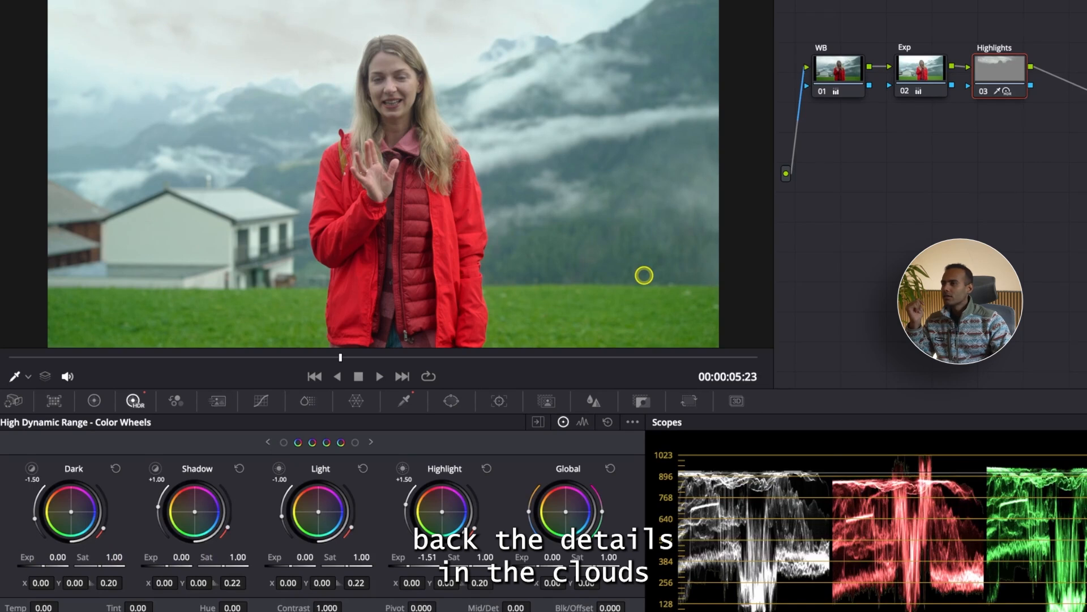
drag(644, 275, 833, 265)
drag(822, 268, 877, 258)
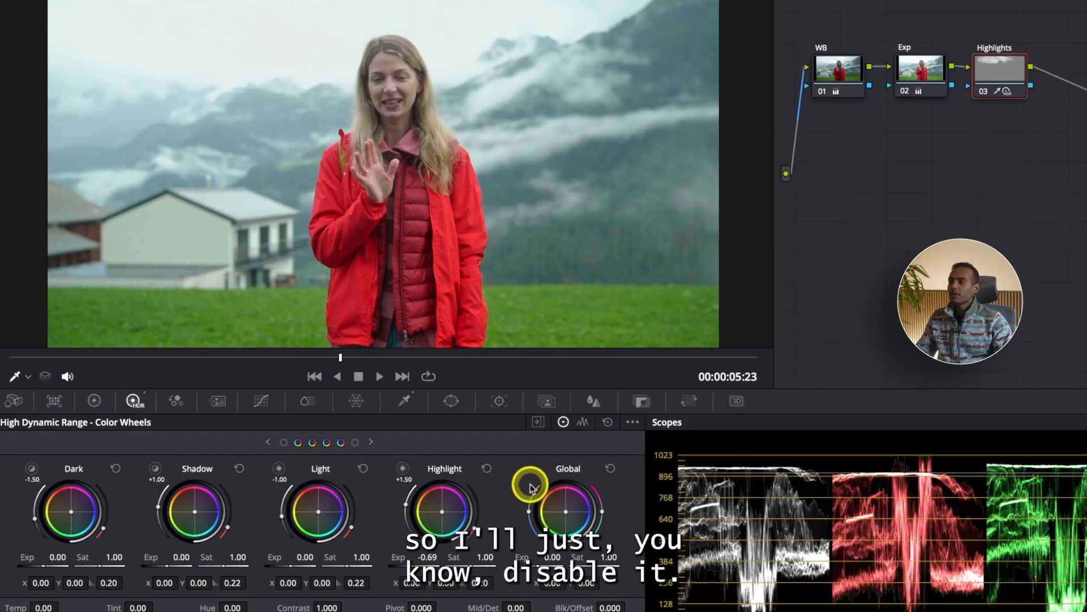
Compare the image with the Highlights node disabled and enabled, and set the HDR Highlight exposure to -0.57.
key(ctrl+d)
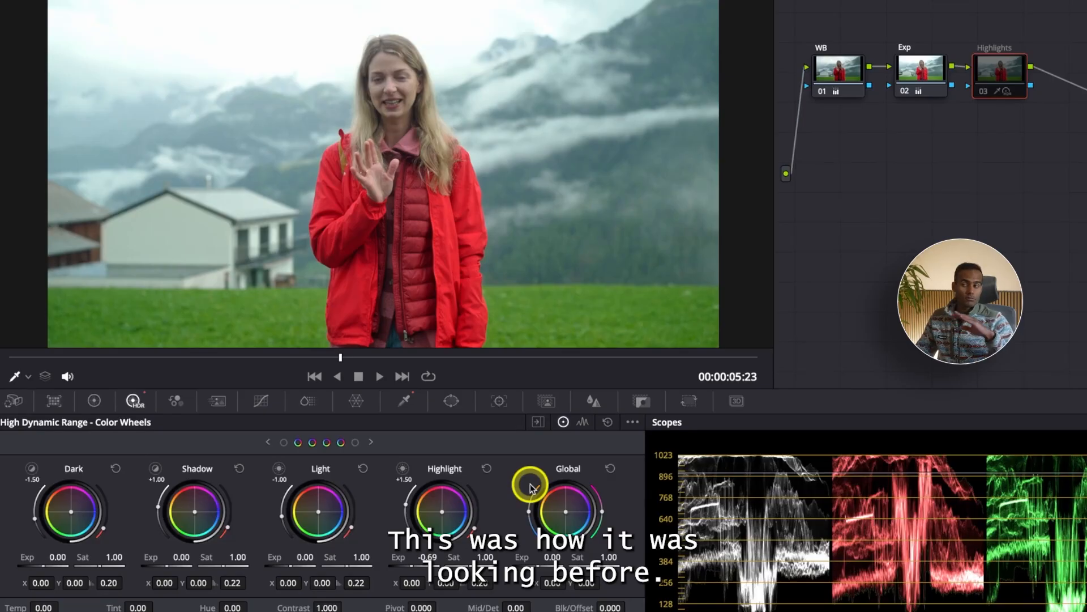
key(ctrl+d)
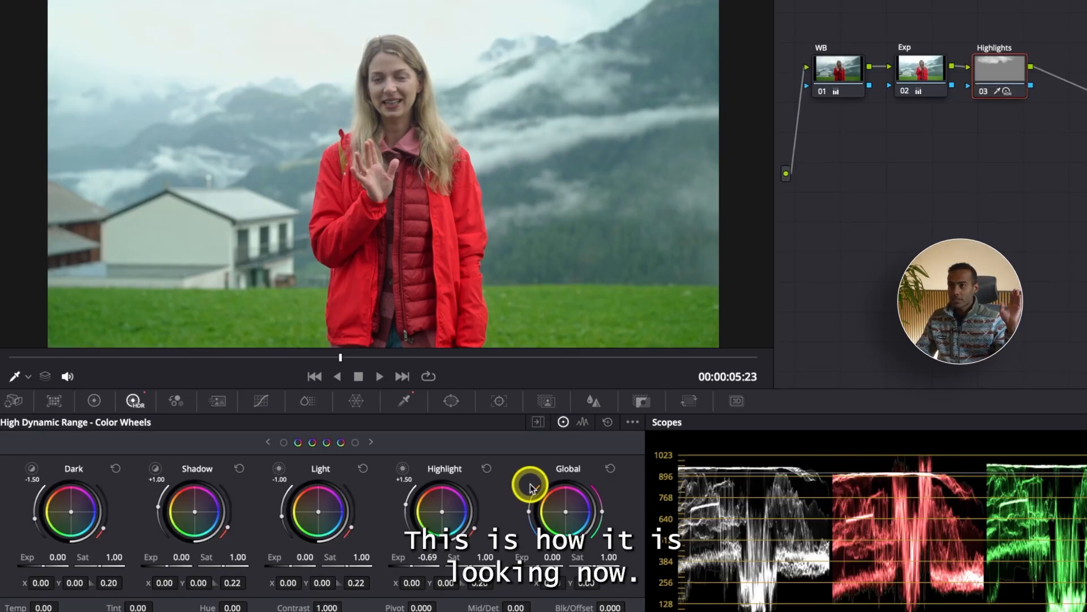
drag(432, 557, 467, 554)
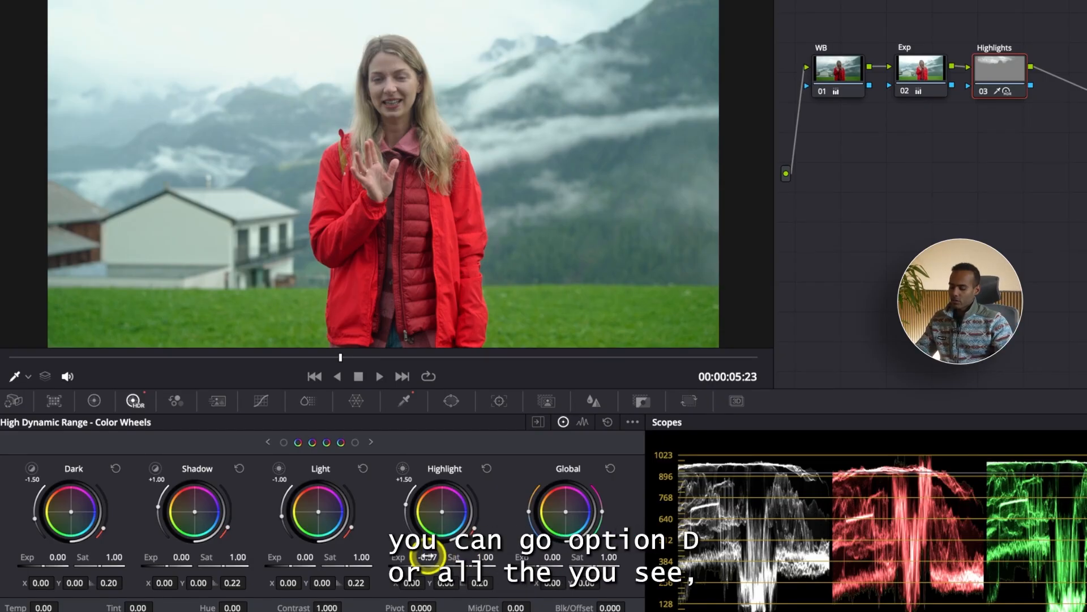
Compare the image with all grading nodes bypassed and active, checking the cloud detail in the sky.
key(alt+d)
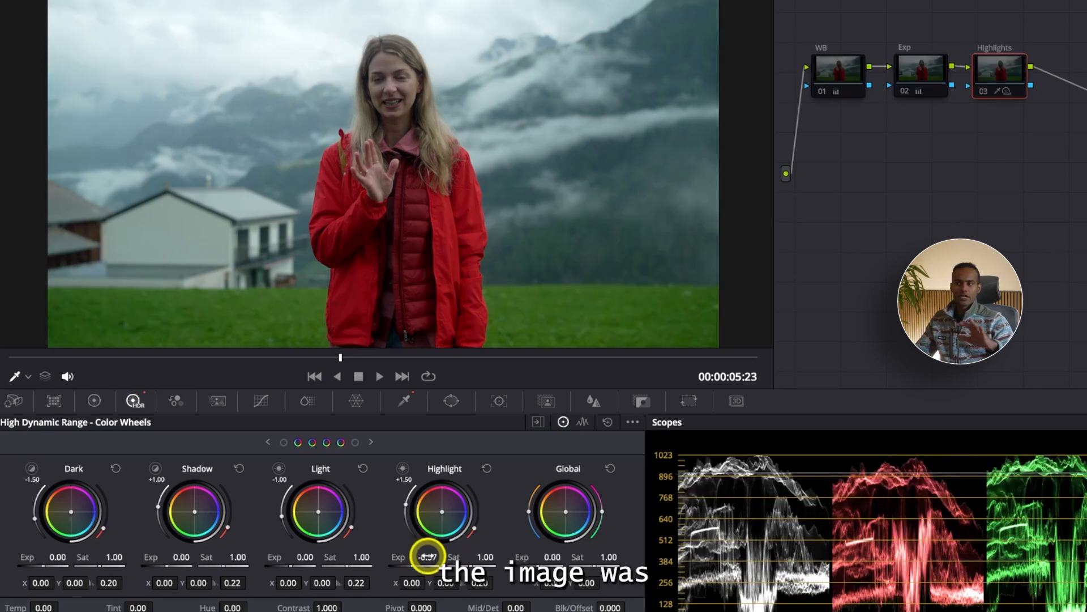
key(alt+d)
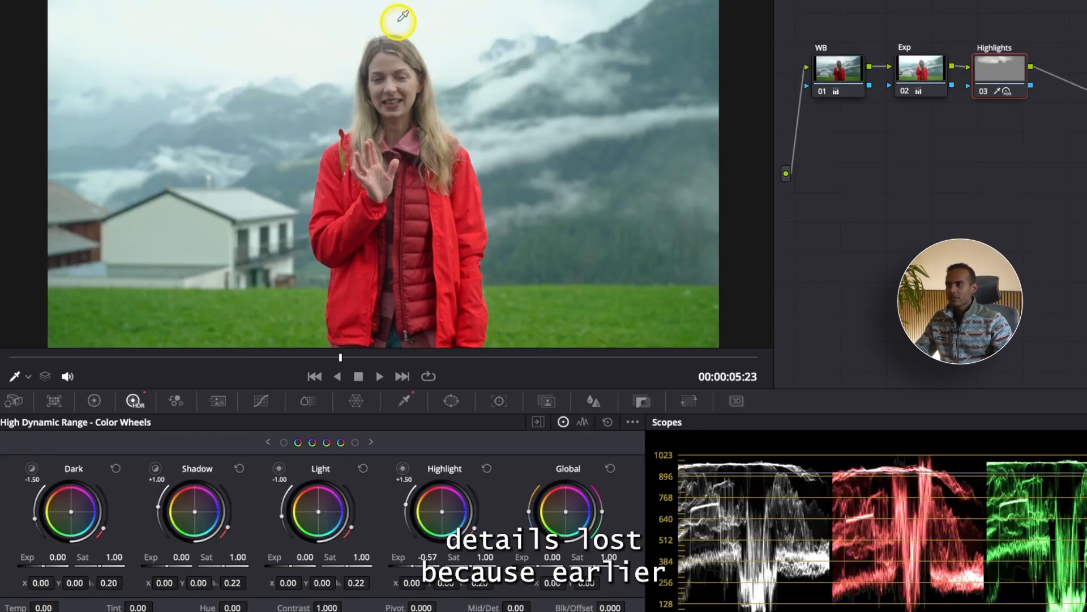
key(alt+d)
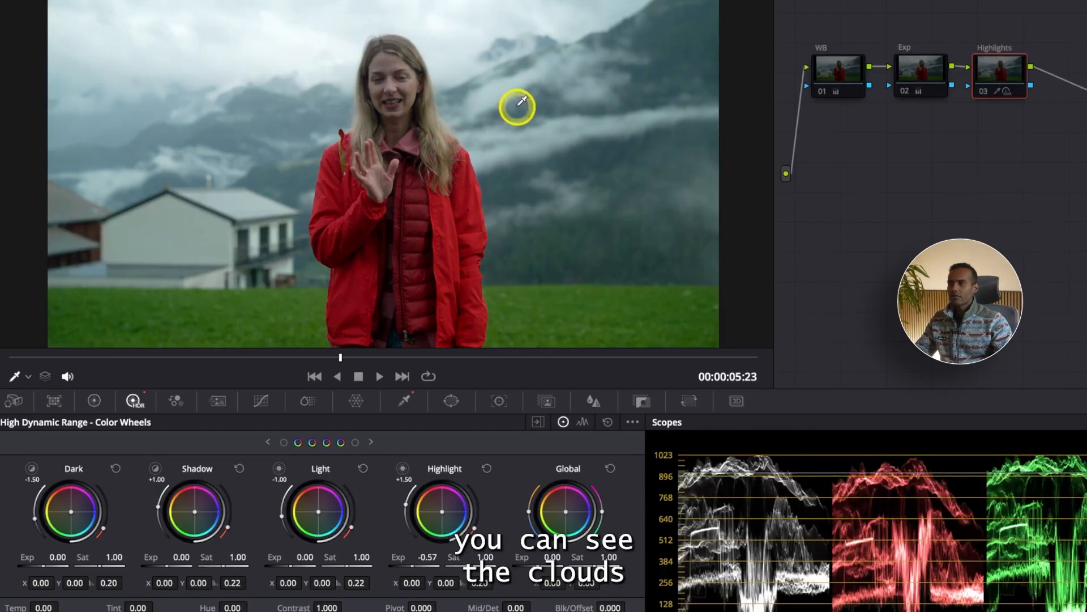
key(ctrl+d)
Lower the Exp node's Gain to 1.06 in the primaries color wheels and compare the image with that node disabled and enabled.
click(921, 69)
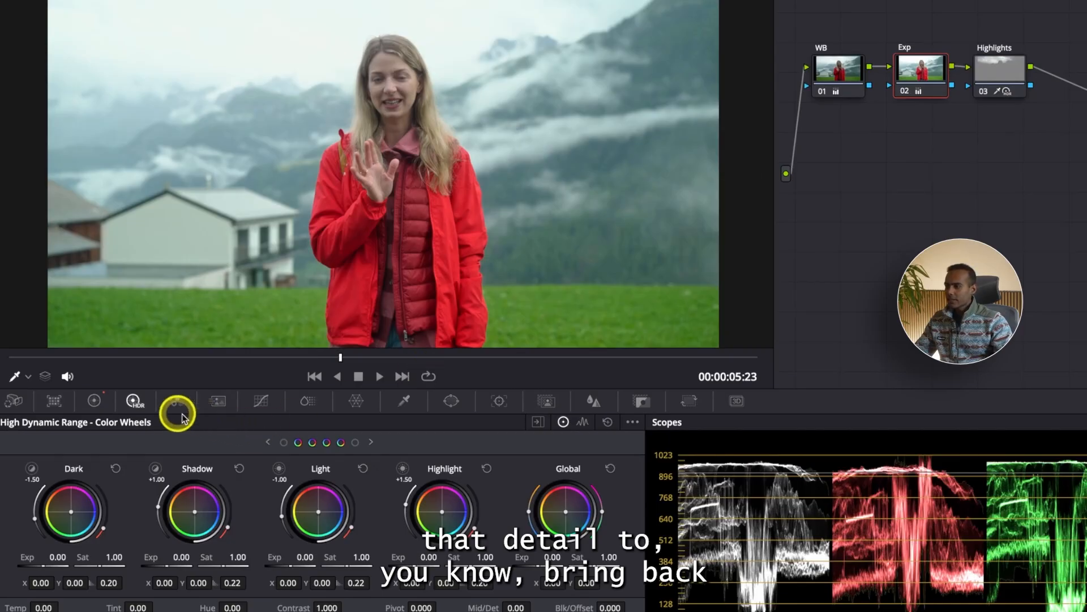
click(94, 401)
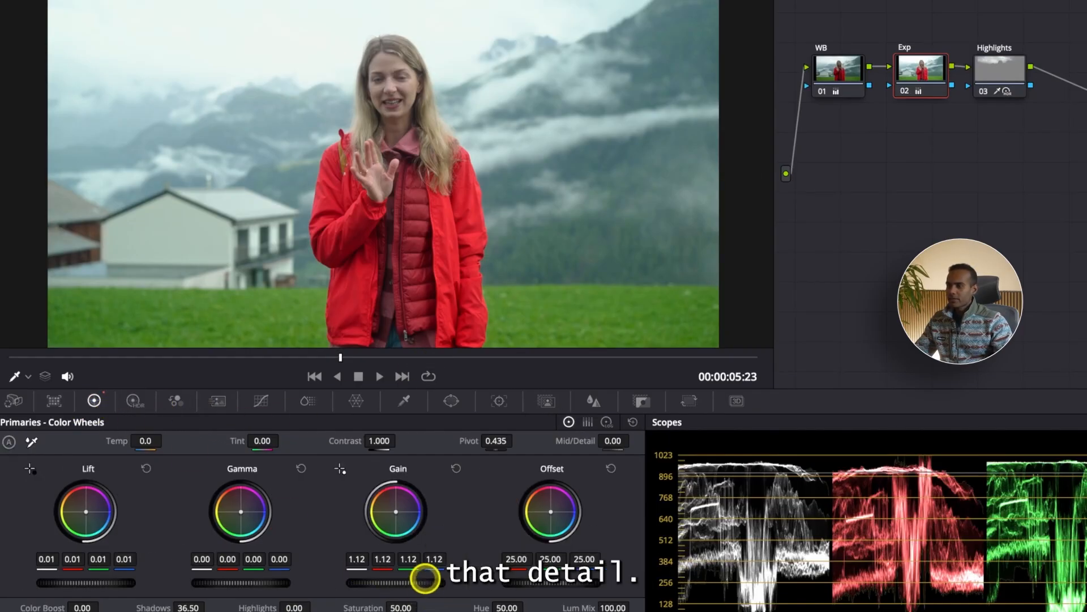
drag(424, 578, 342, 569)
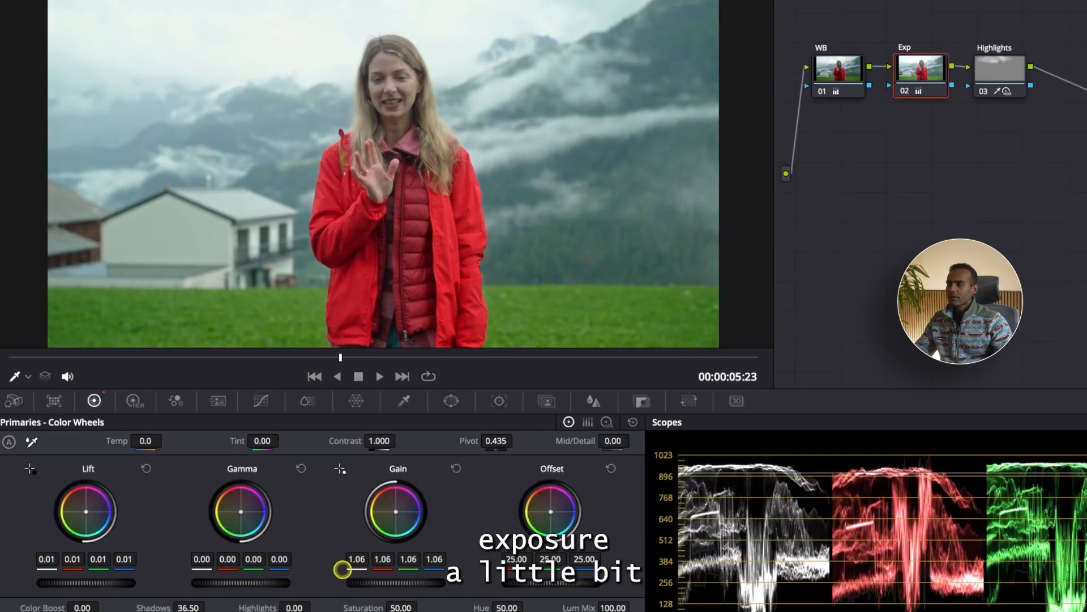
key(super+d)
Compare the sky with the Highlights node disabled and enabled.
key(super+d)
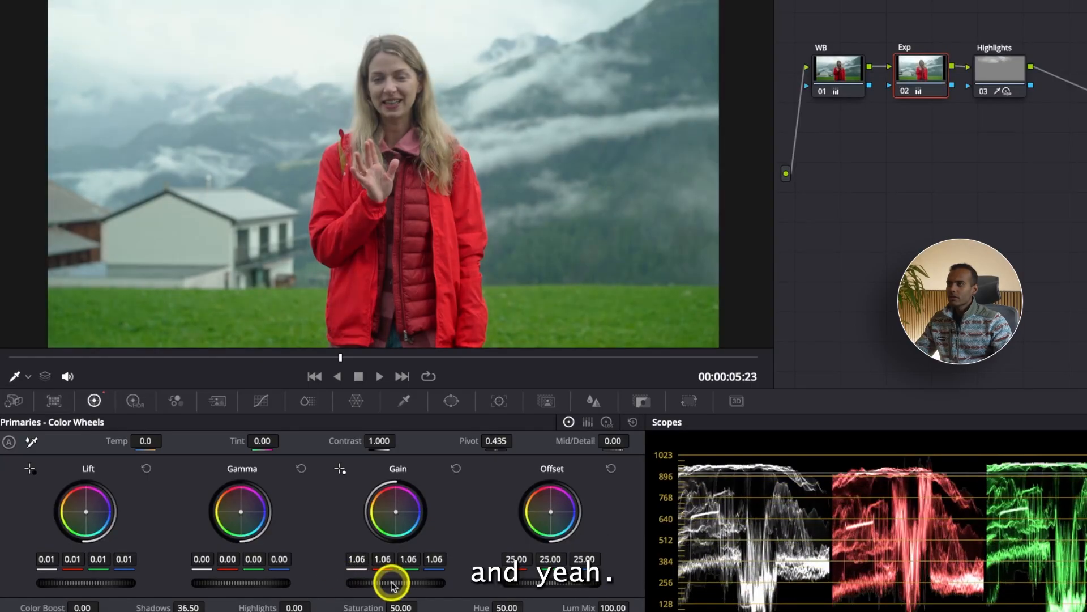
click(990, 79)
key(super+d)
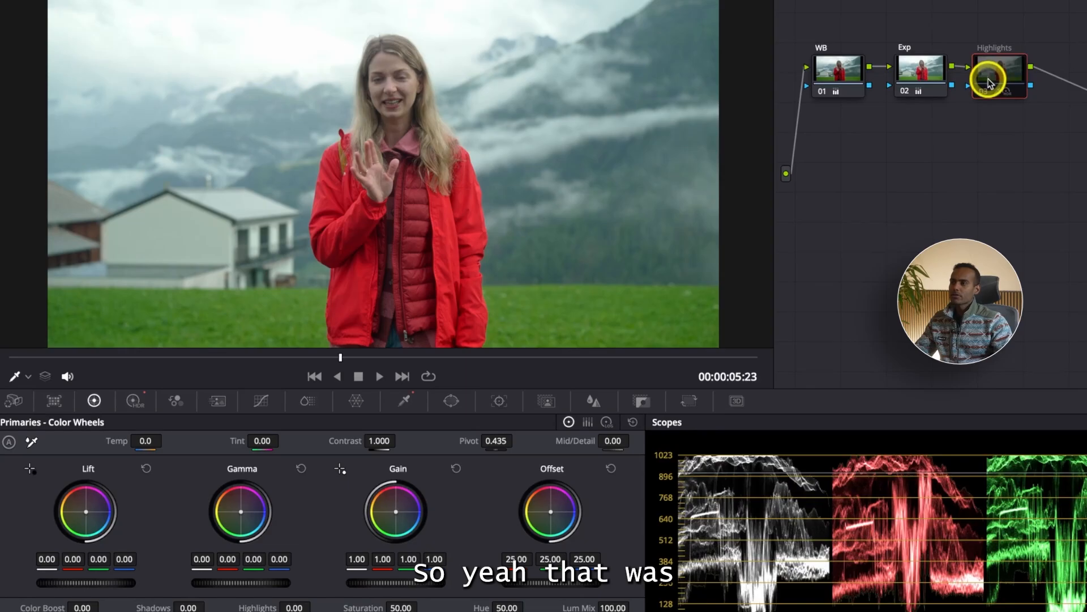
key(super+d)
key(super+d)
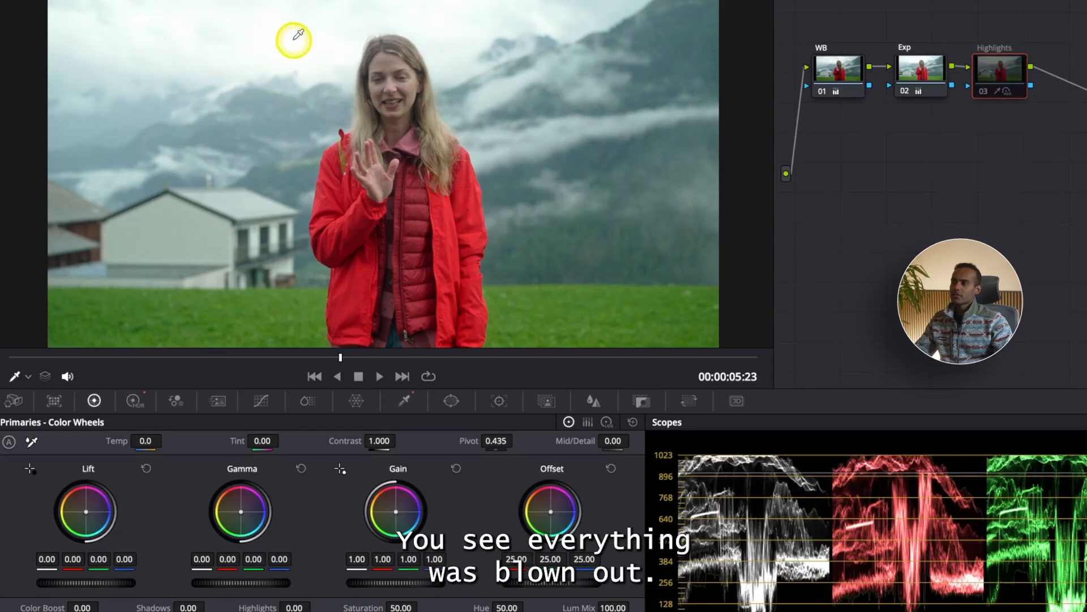
key(super+d)
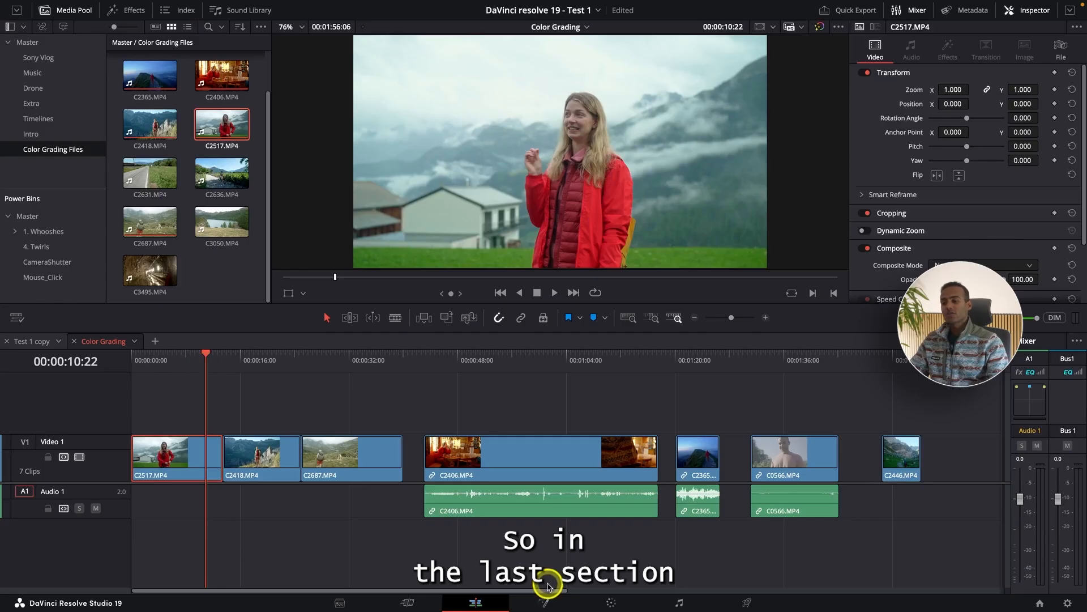
View the C2517.MP4 clip's node tree and Qualifier settings on the Color page, and return to the Edit page.
click(610, 600)
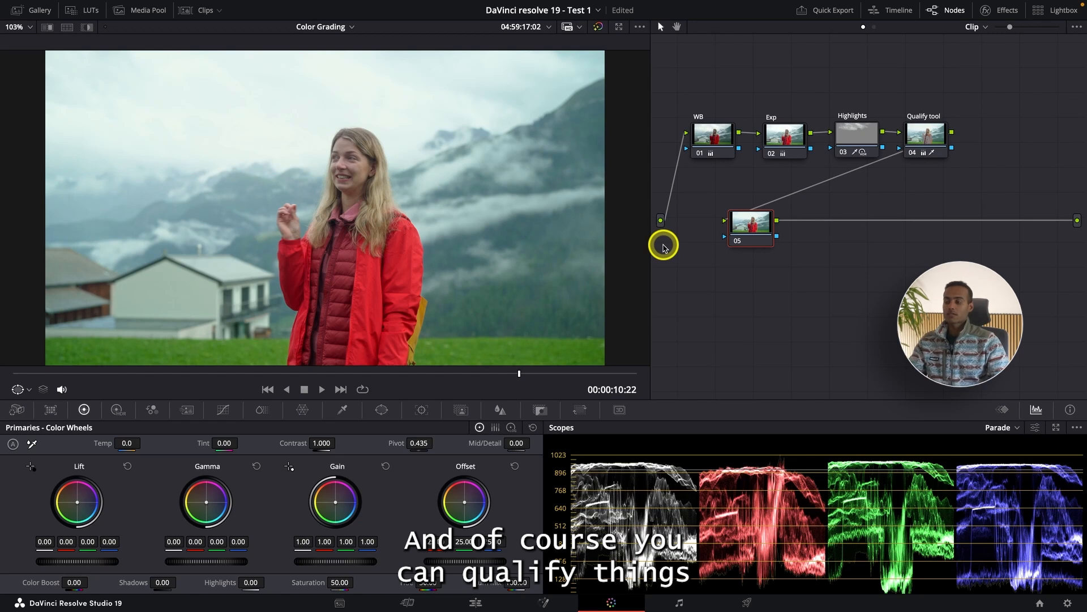
click(343, 410)
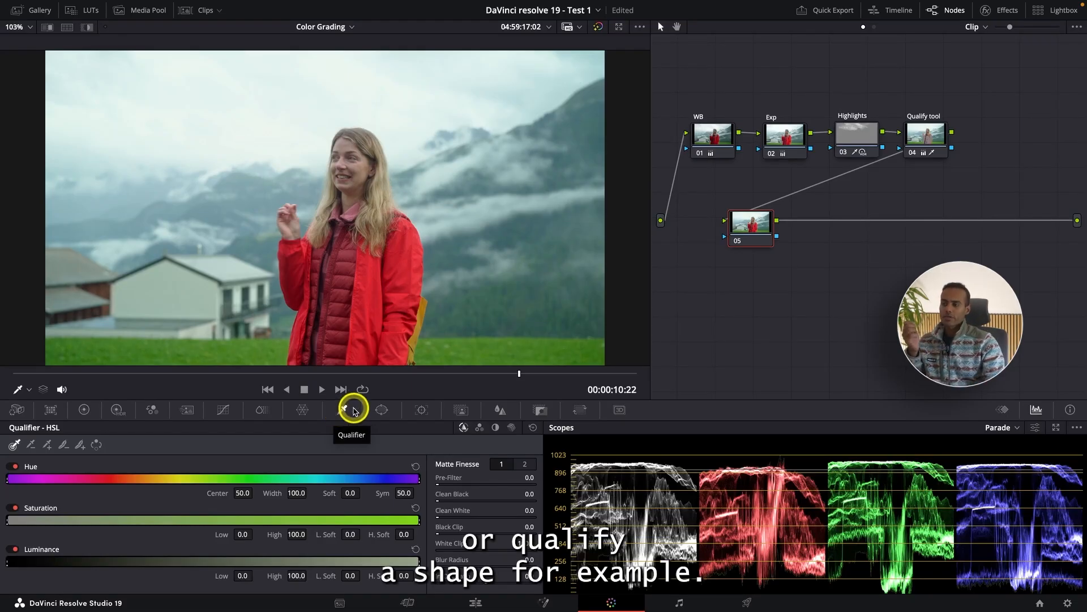
click(483, 600)
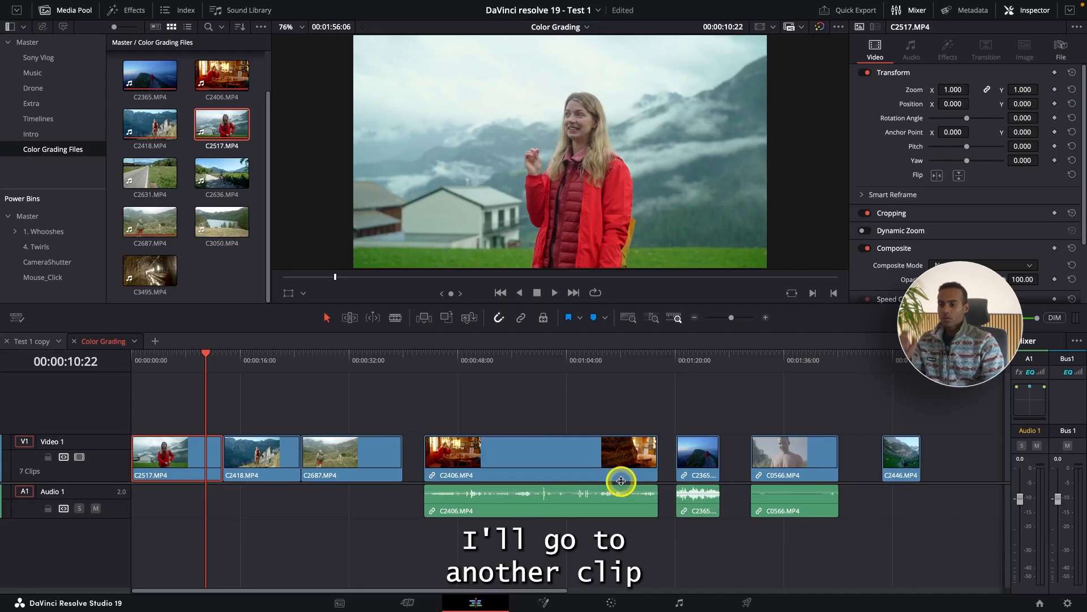
Go to the C2446.MP4 mountain clip and open it on the Color page at 00:01:54:05.
click(895, 363)
key(ctrl+equal)
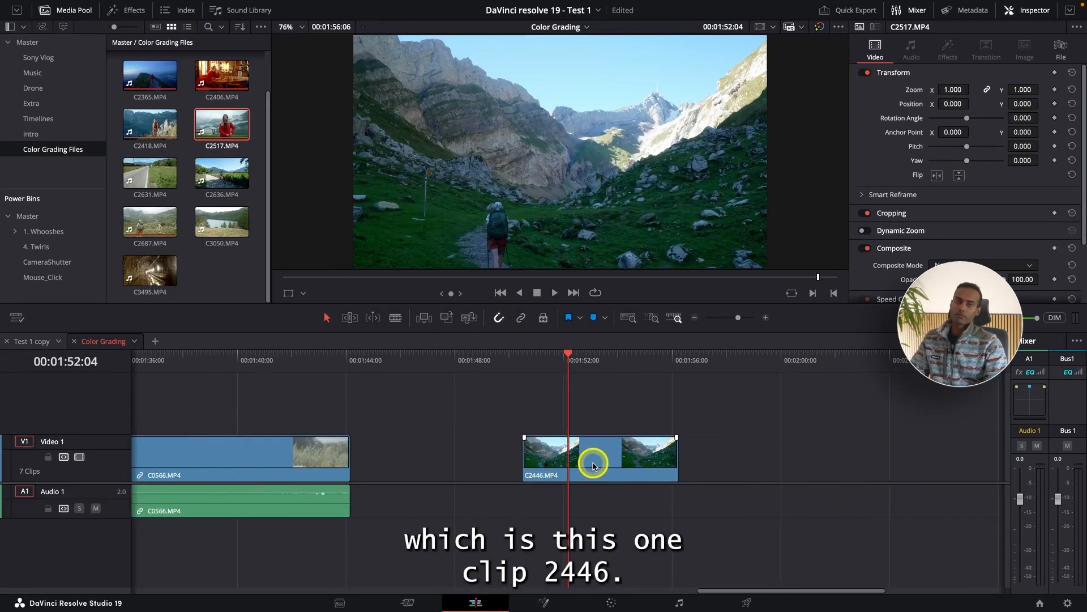
click(611, 602)
click(417, 375)
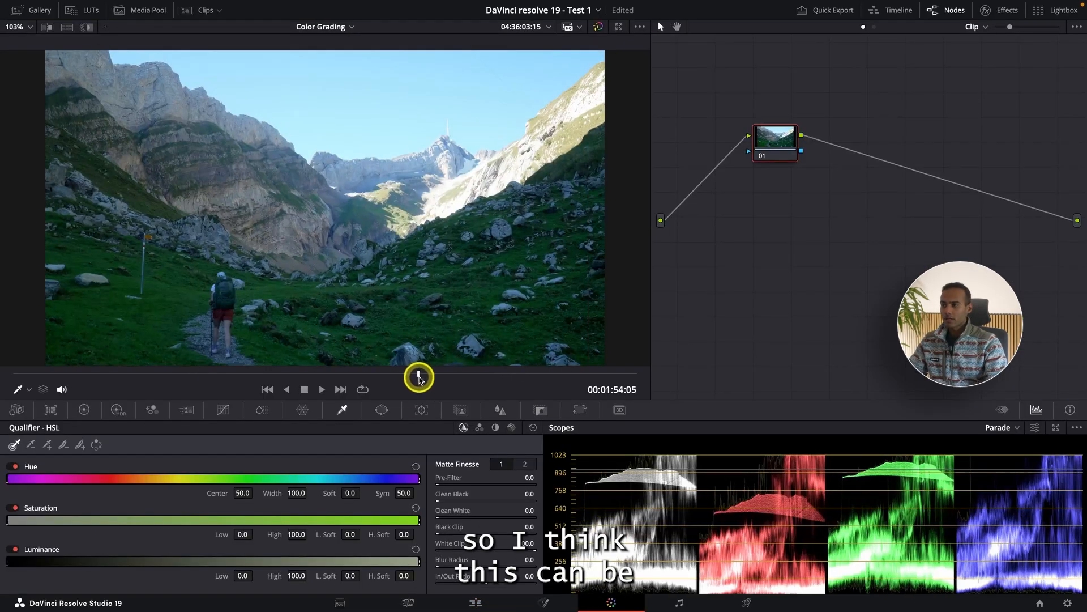
mouse_move(419, 376)
mouse_down()
mouse_move(464, 376)
mouse_move(422, 378)
mouse_up()
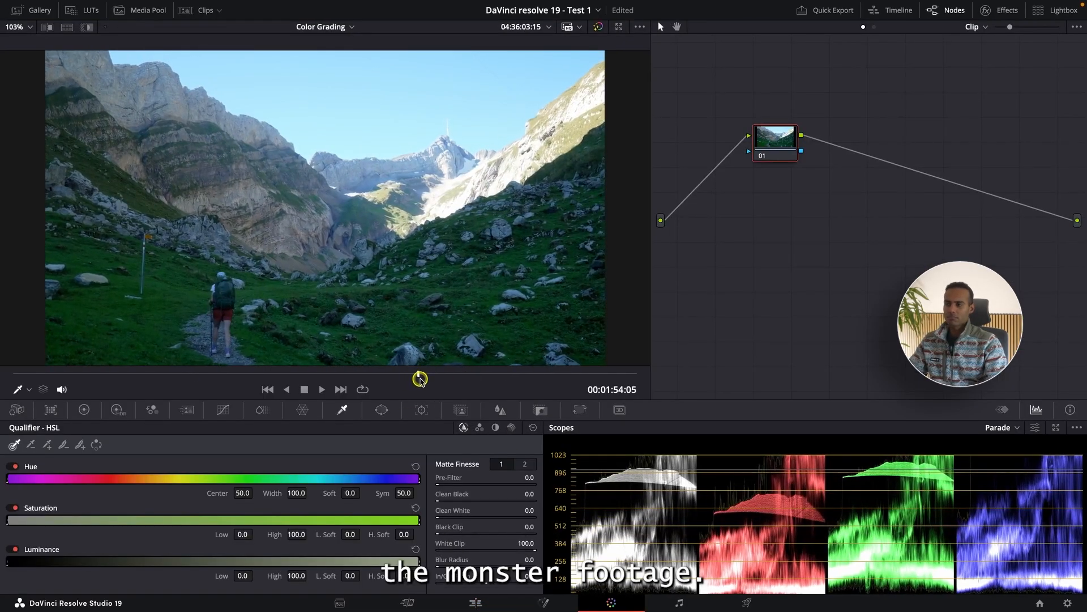
Reposition node 01 closer to the source and add two serial nodes after it.
drag(762, 145, 718, 141)
key(alt+s)
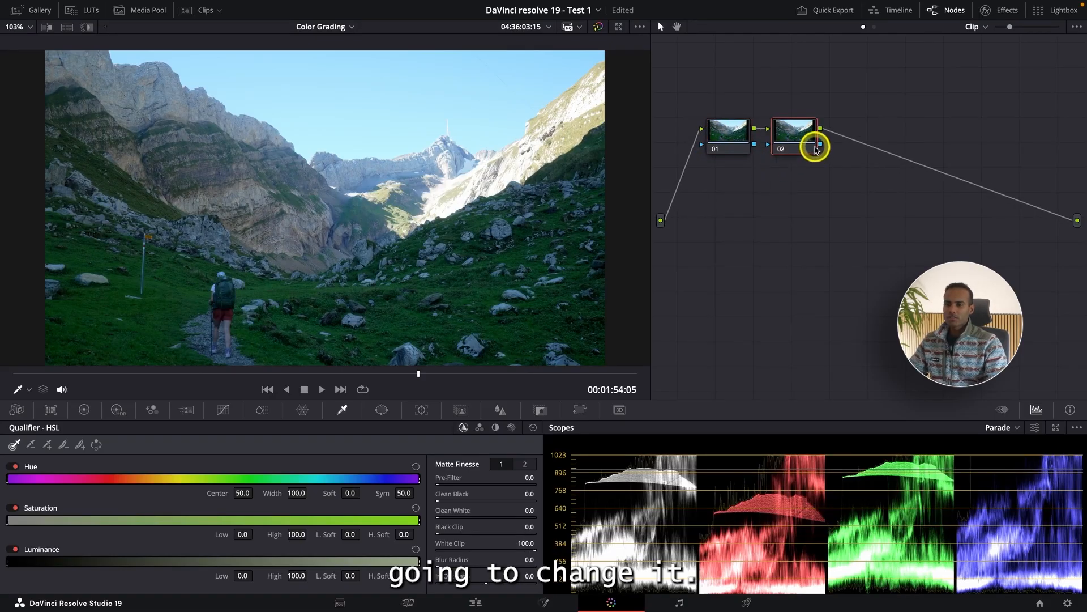
scroll(812, 450, down, 3)
scroll(814, 514, up, 5)
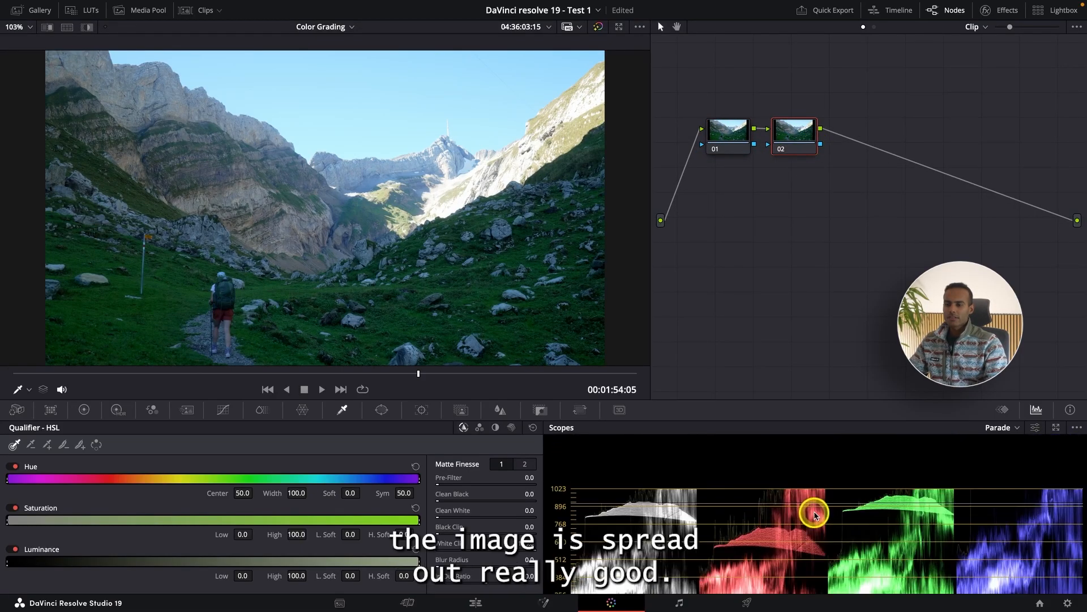
scroll(791, 546, down, 3)
key(alt+s)
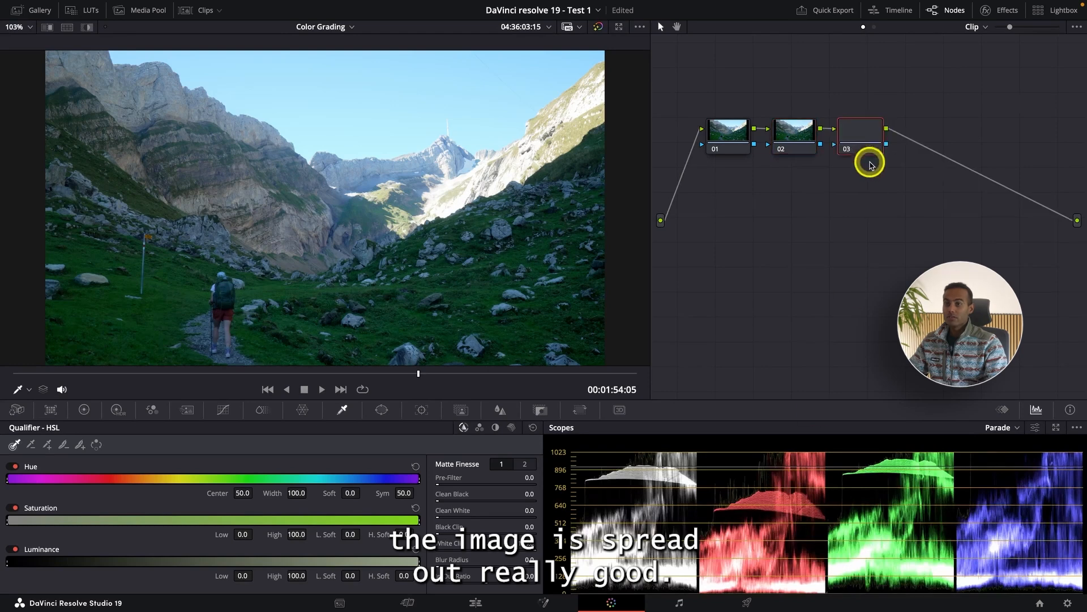
Label the middle node Exp.
click(799, 135)
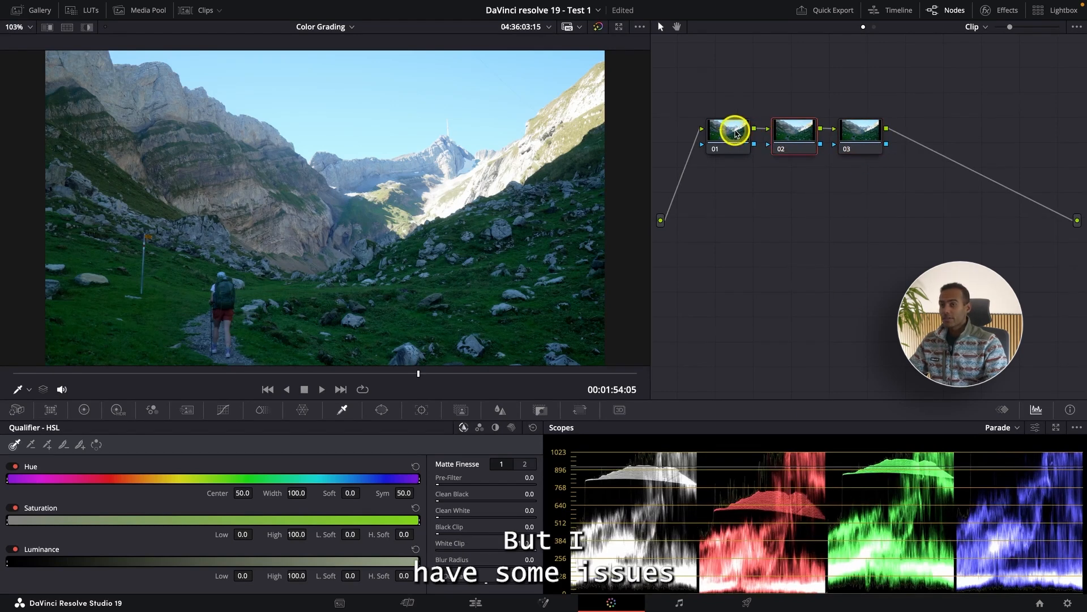
right_click(741, 138)
click(795, 125)
right_click(800, 130)
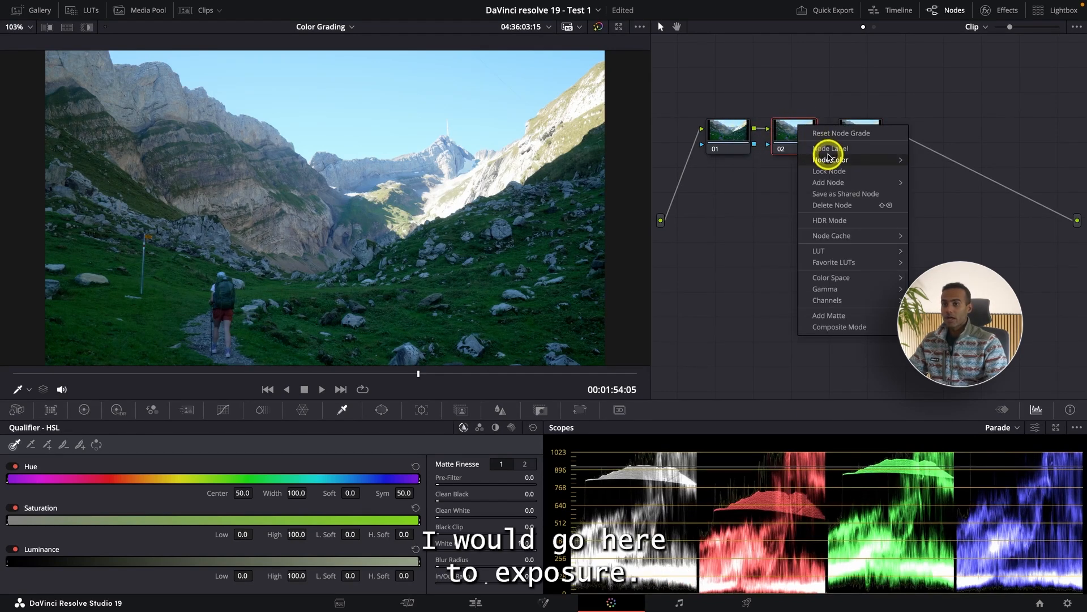
click(830, 149)
text(E)
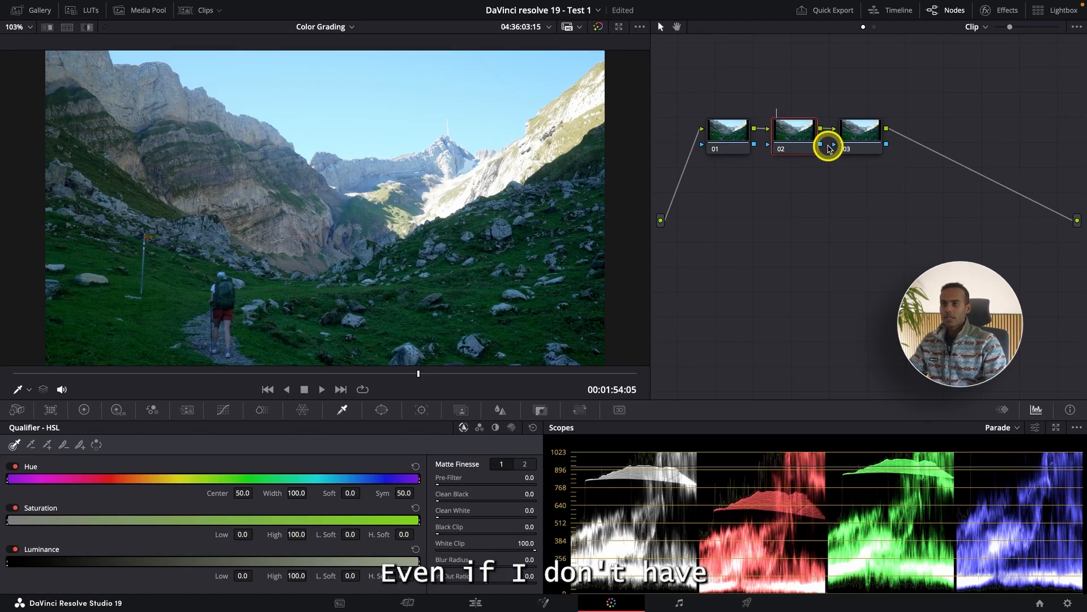
text(xp)
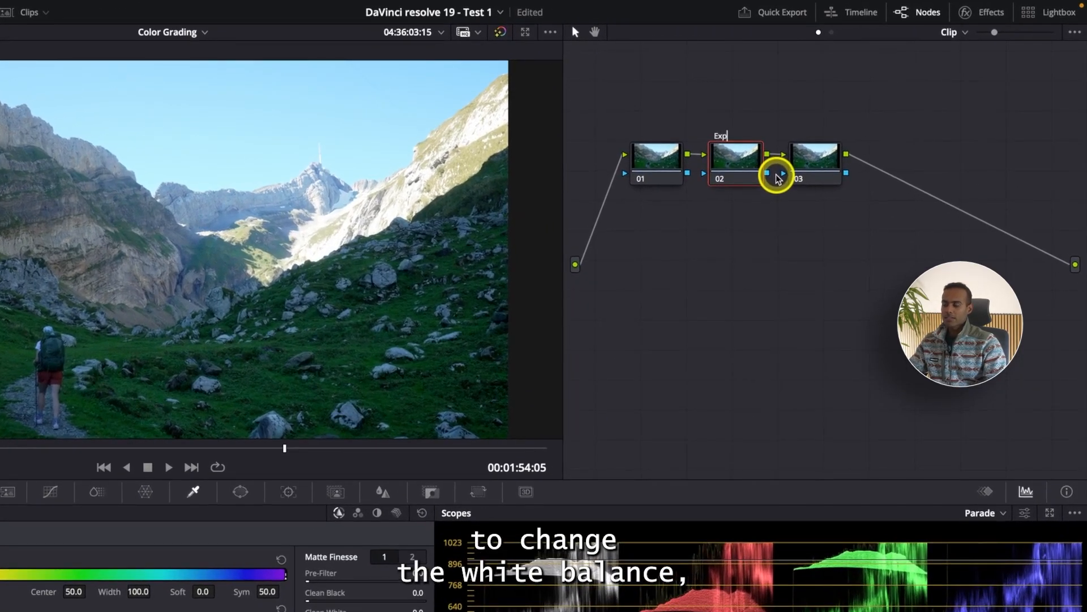
click(651, 157)
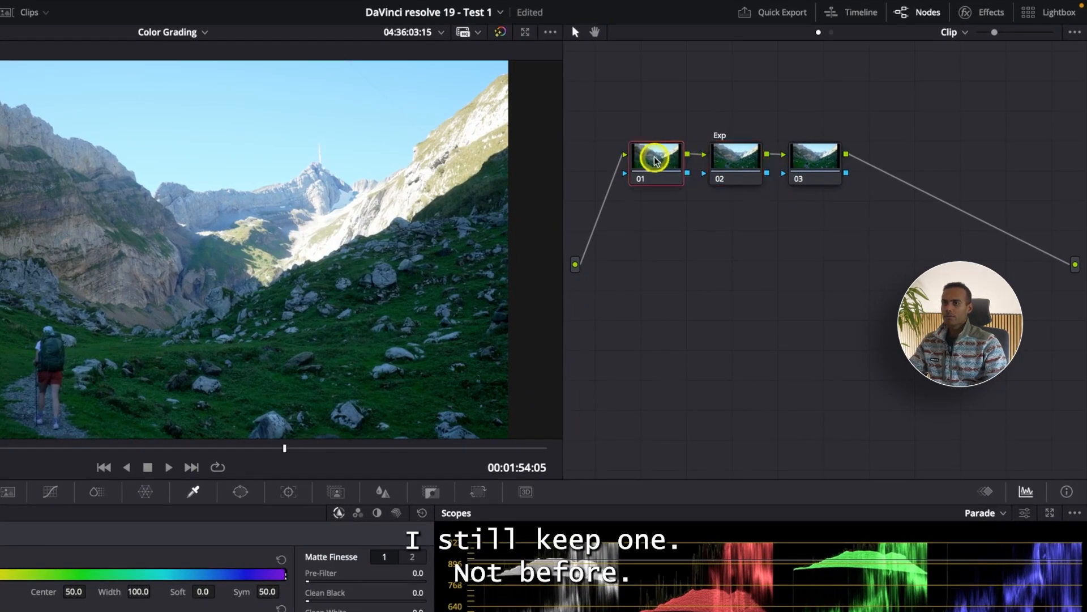
Brighten the image on the Exp node with Gain 1.02 and Shadows 42.50 in the primaries color wheels.
click(738, 177)
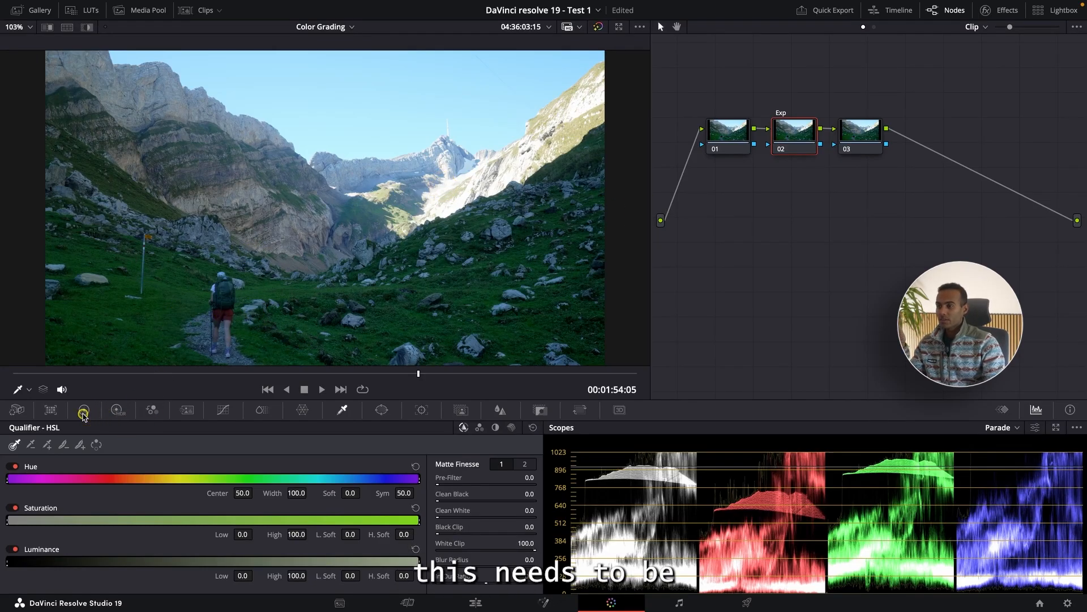
click(84, 410)
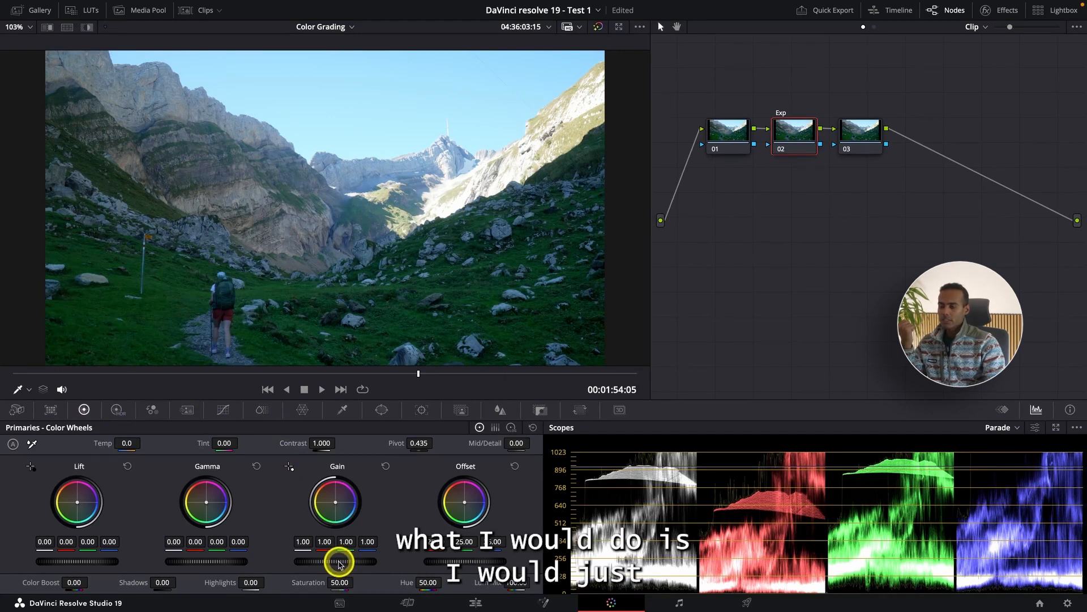
drag(343, 561, 406, 546)
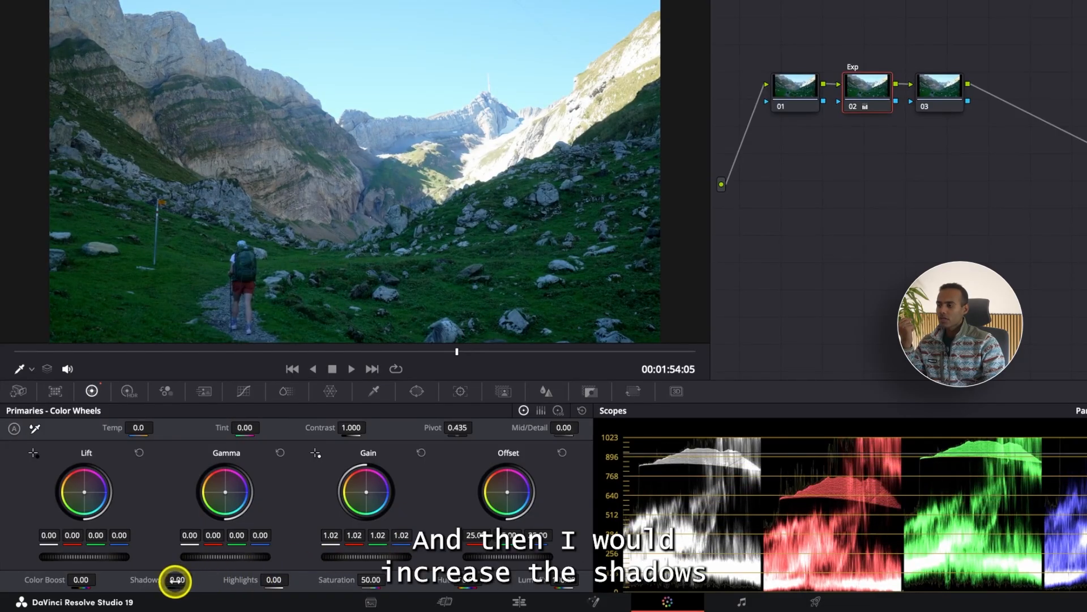
drag(175, 581, 228, 572)
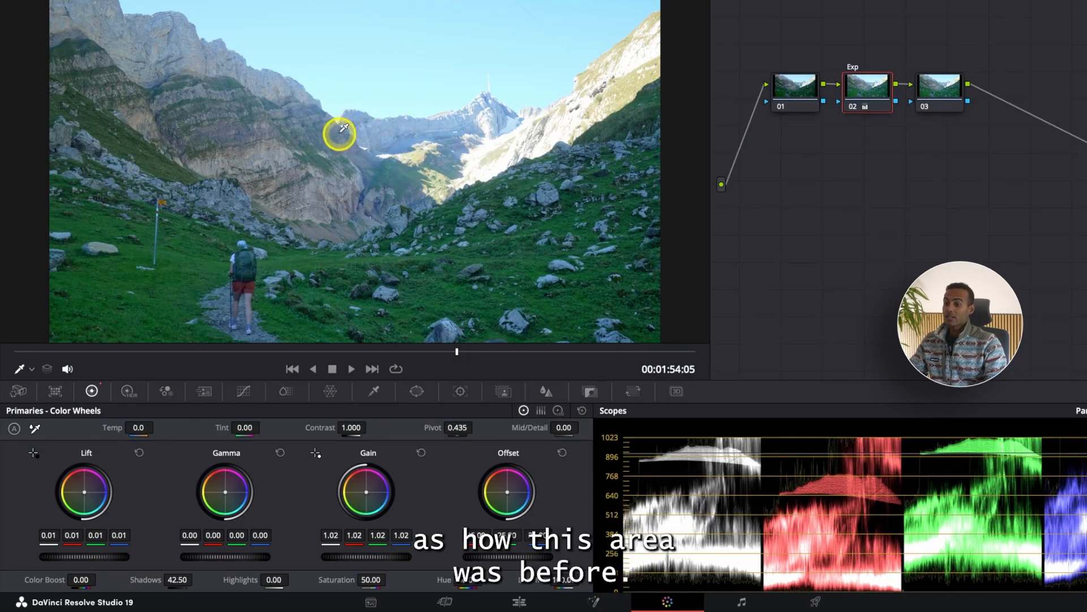
Compare the mountains and the shaded foreground with the Exp node disabled and enabled.
key(ctrl+d)
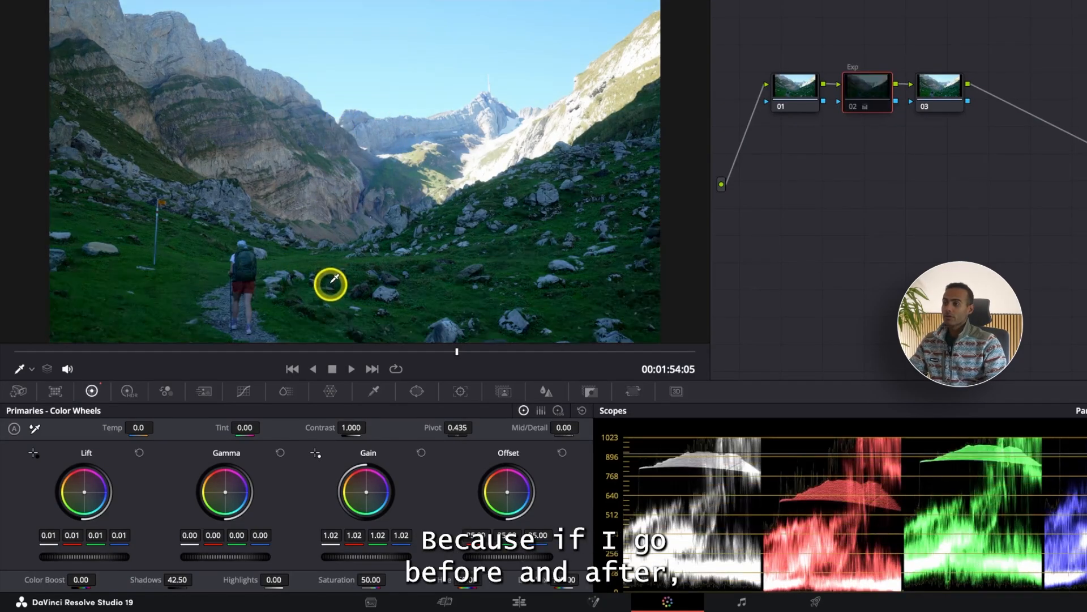
key(ctrl+d)
key(ctrl+d)
key(ctrl+d)
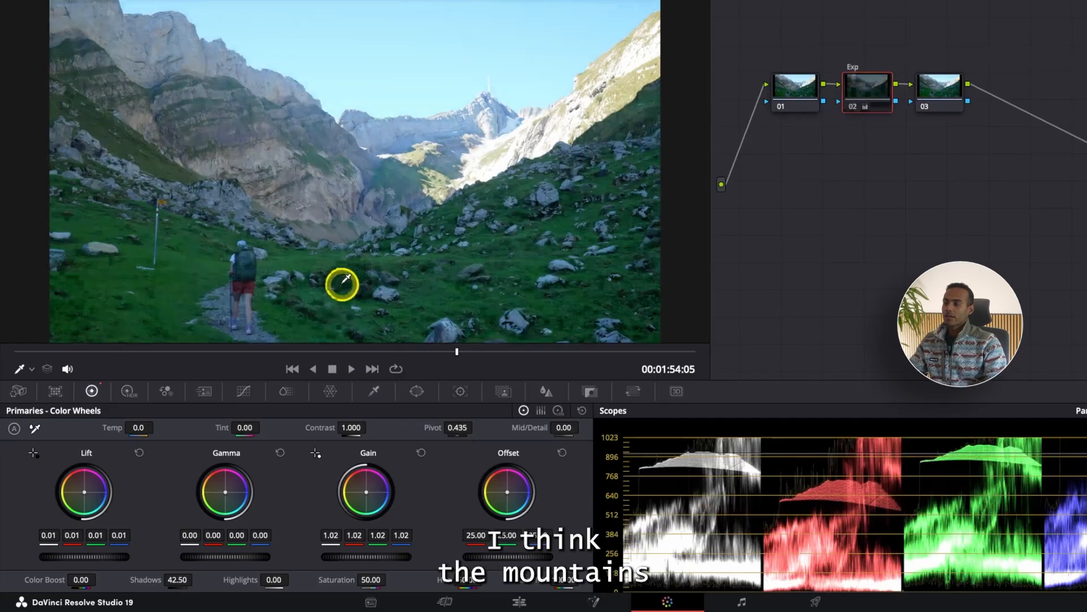
key(ctrl+d)
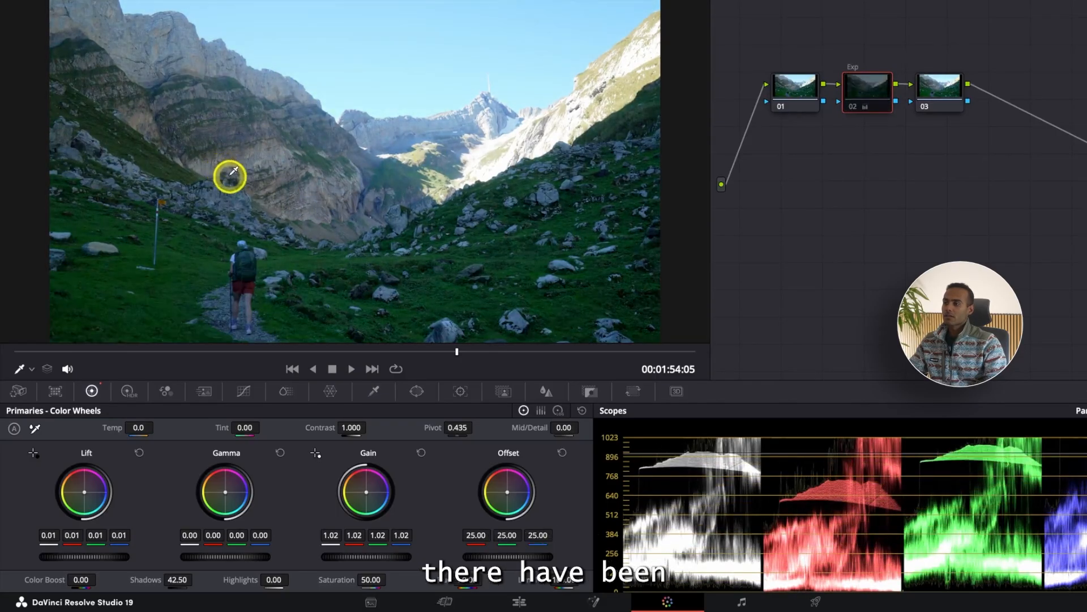
key(ctrl+d)
Space the three nodes apart and add a square window to node 03 over the central sky and peak, at Pan 51.54 and Tilt 53.04.
drag(801, 92, 782, 84)
drag(877, 94, 936, 81)
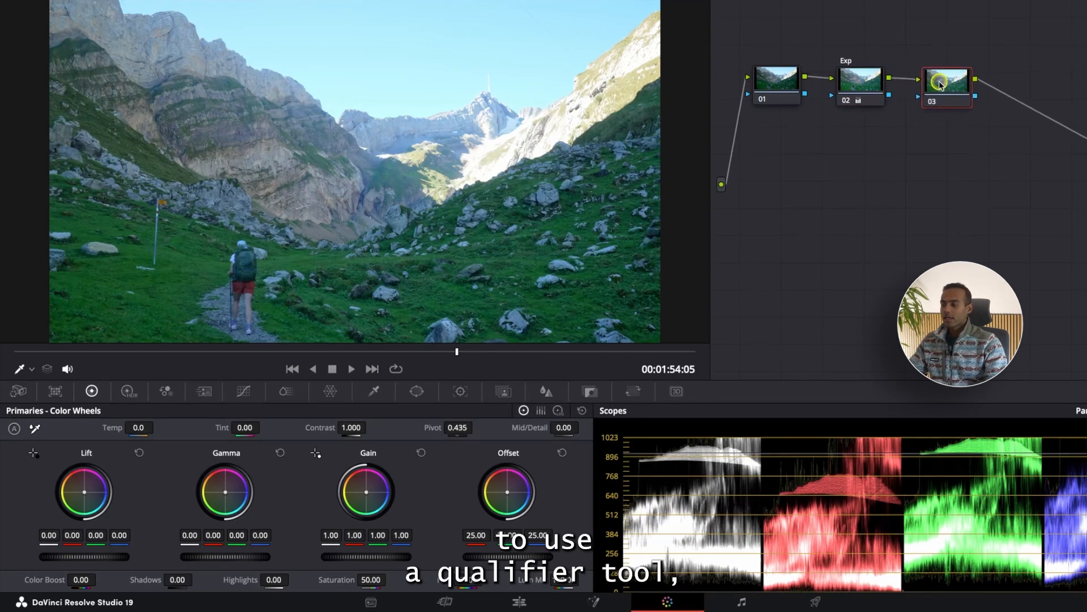
click(416, 395)
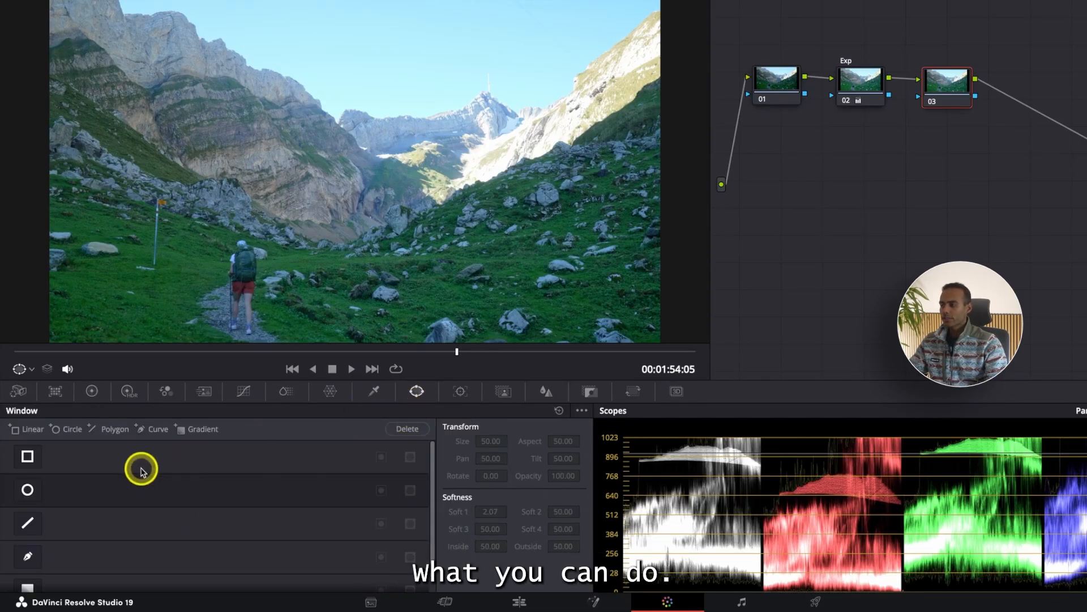
click(26, 457)
drag(369, 187, 408, 107)
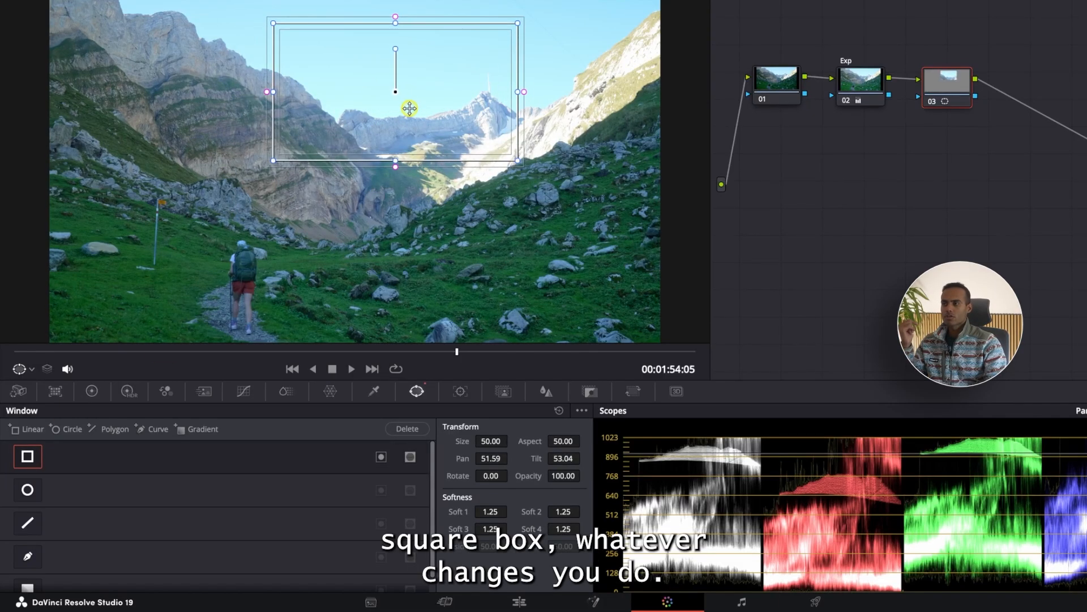
Try darkening the area inside node 03's square window with a lowered custom luminance curve, and reset the curve.
click(242, 396)
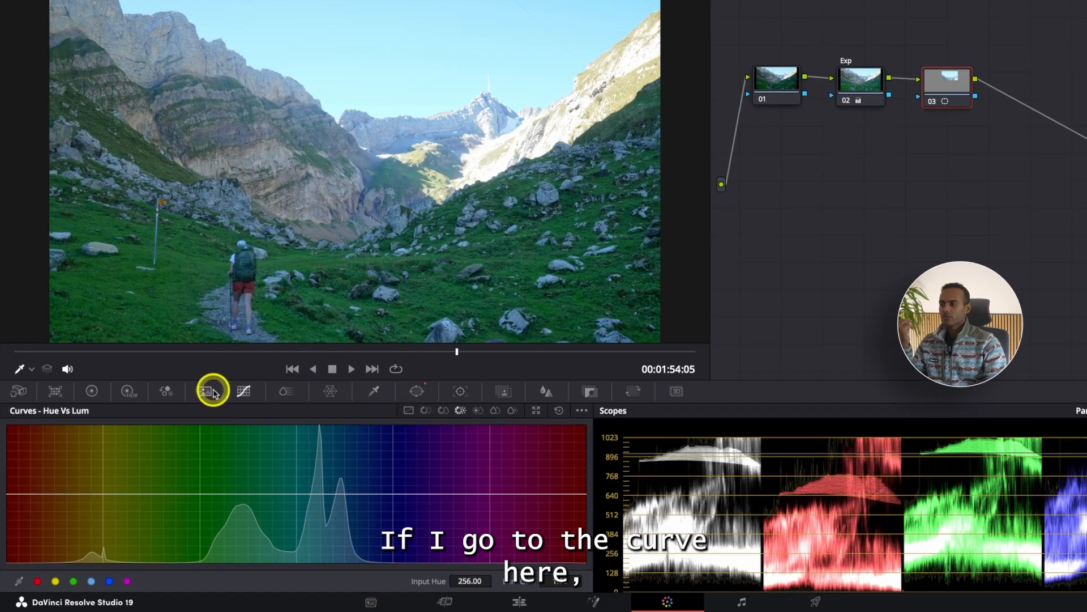
click(410, 412)
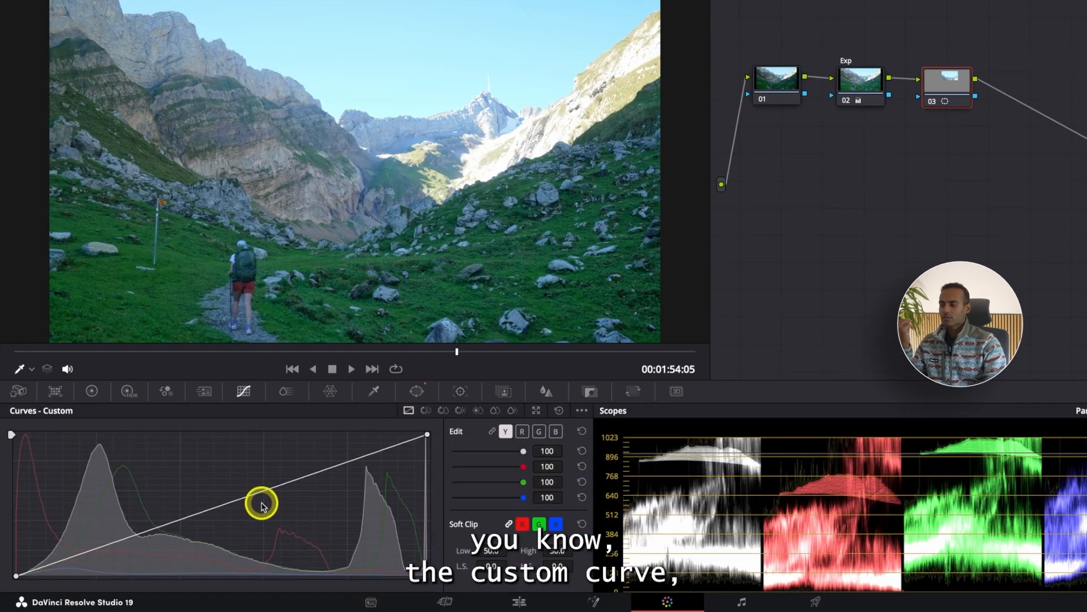
drag(257, 493, 269, 517)
drag(319, 547, 300, 528)
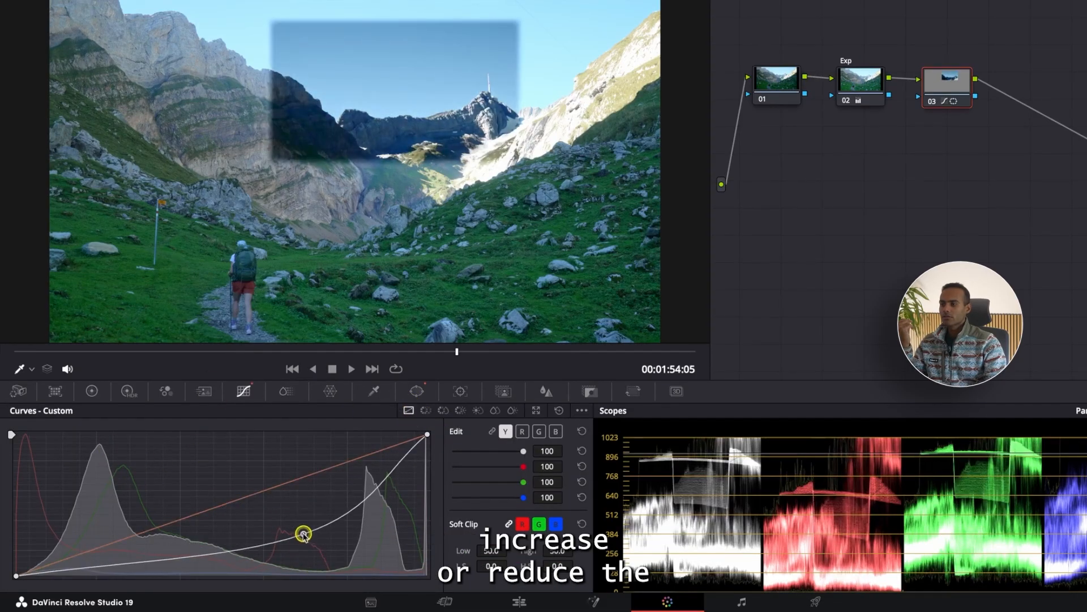
click(560, 411)
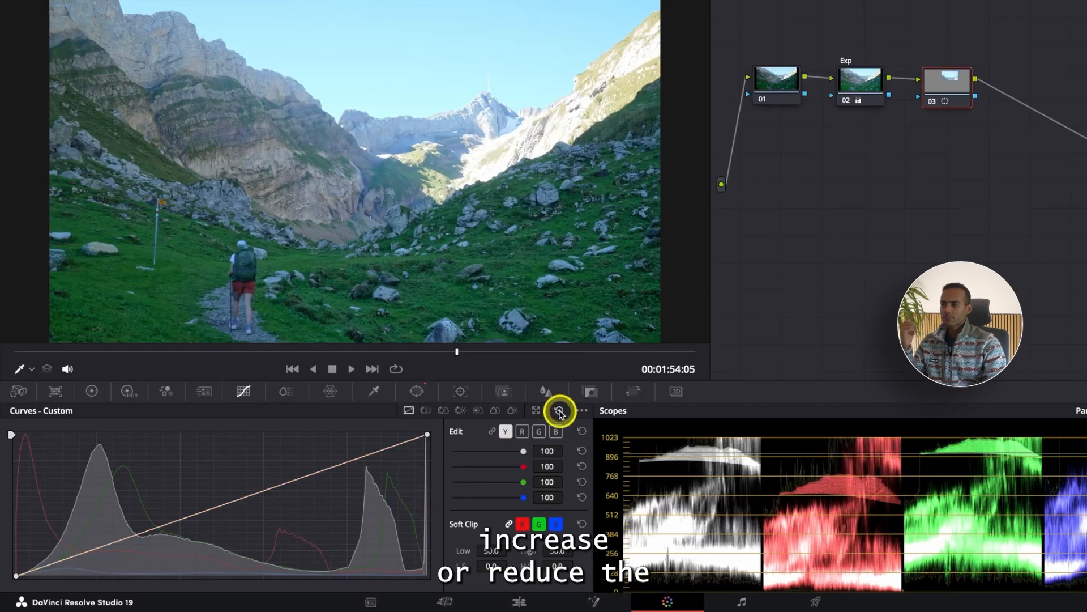
Remove the square window from node 03 by resetting the node grade.
click(421, 392)
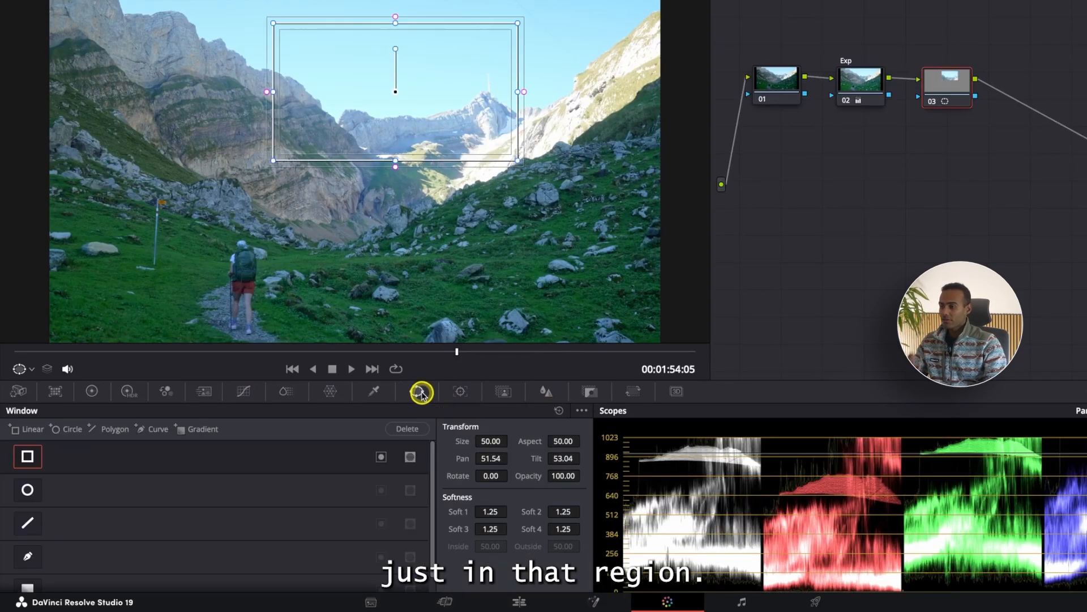
click(416, 430)
click(709, 325)
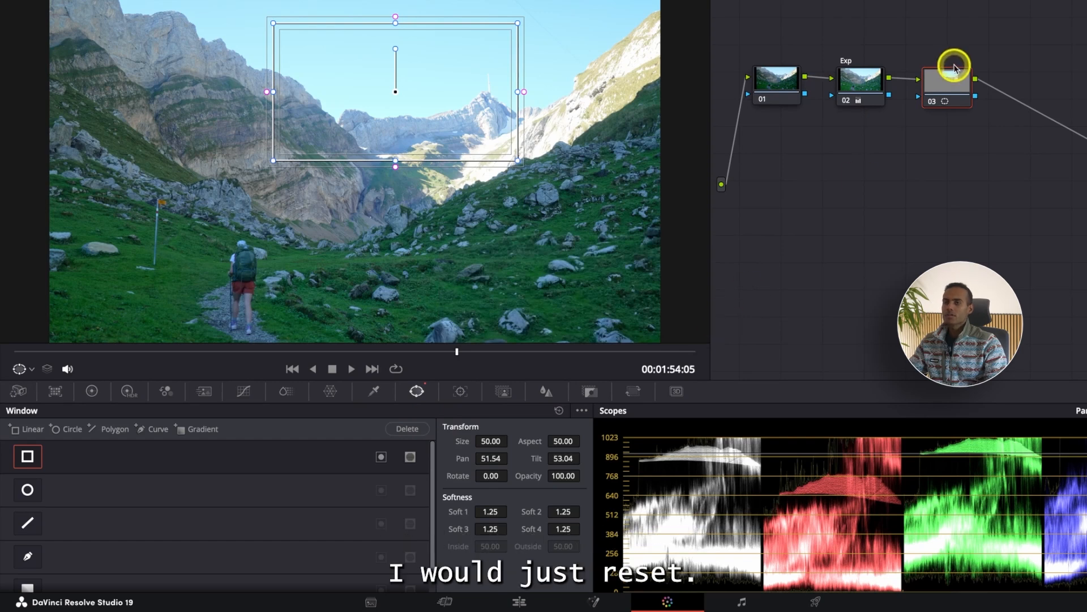
right_click(952, 84)
click(969, 88)
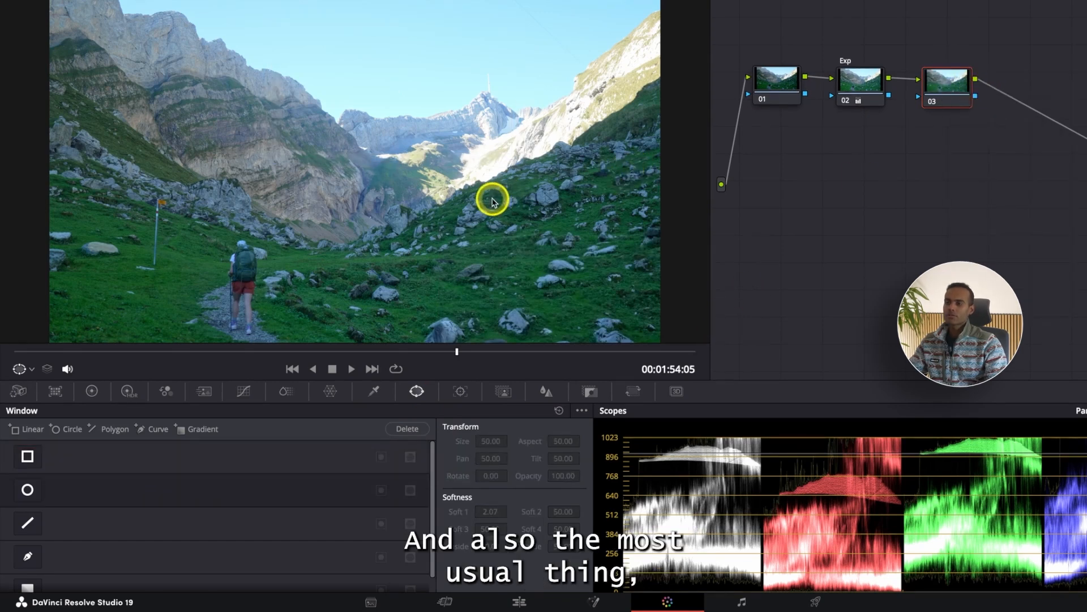
Add a gradient window to node 03 and turn on Highlight to show the area it affects.
scroll(492, 198, down, 4)
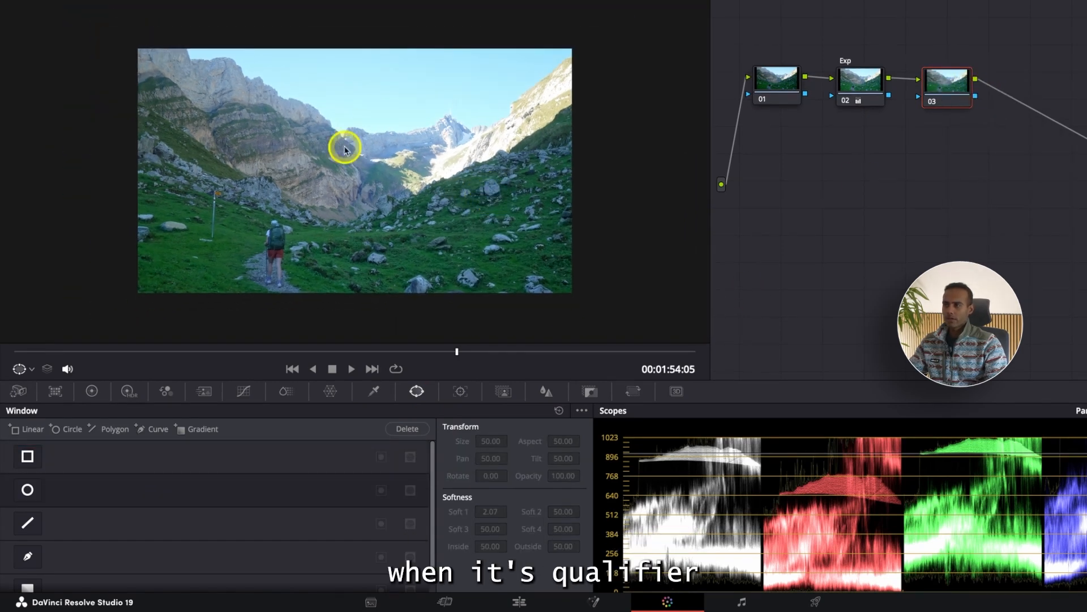
scroll(400, 164, down, 3)
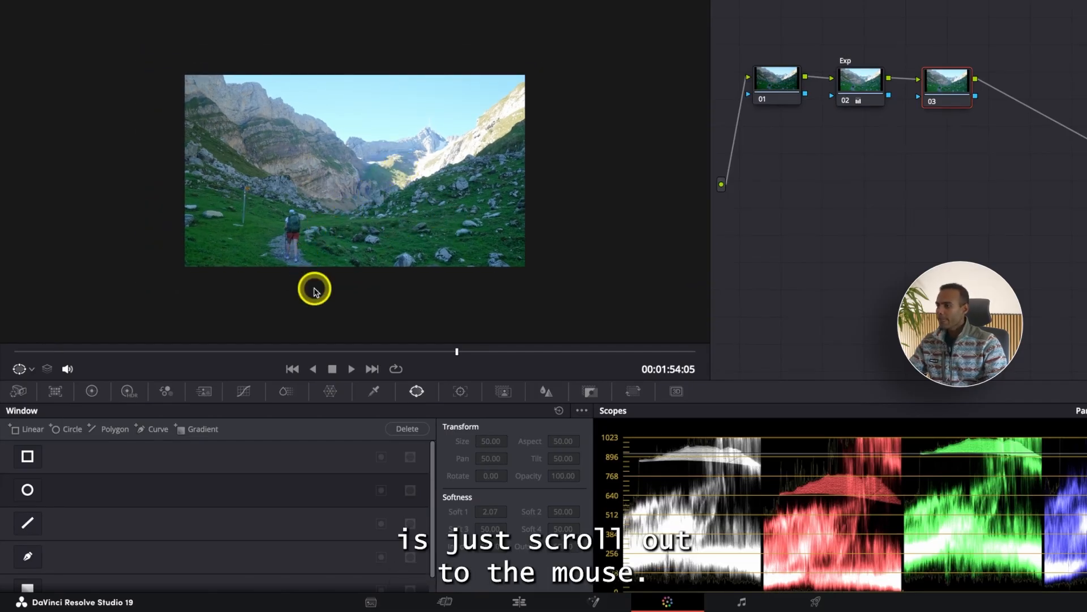
click(212, 433)
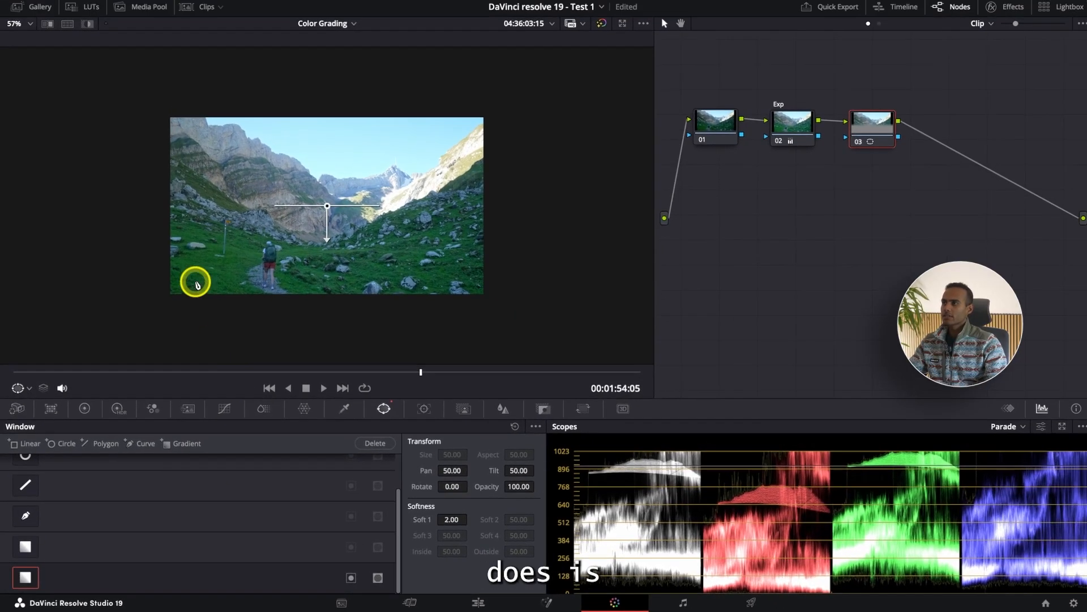
click(87, 30)
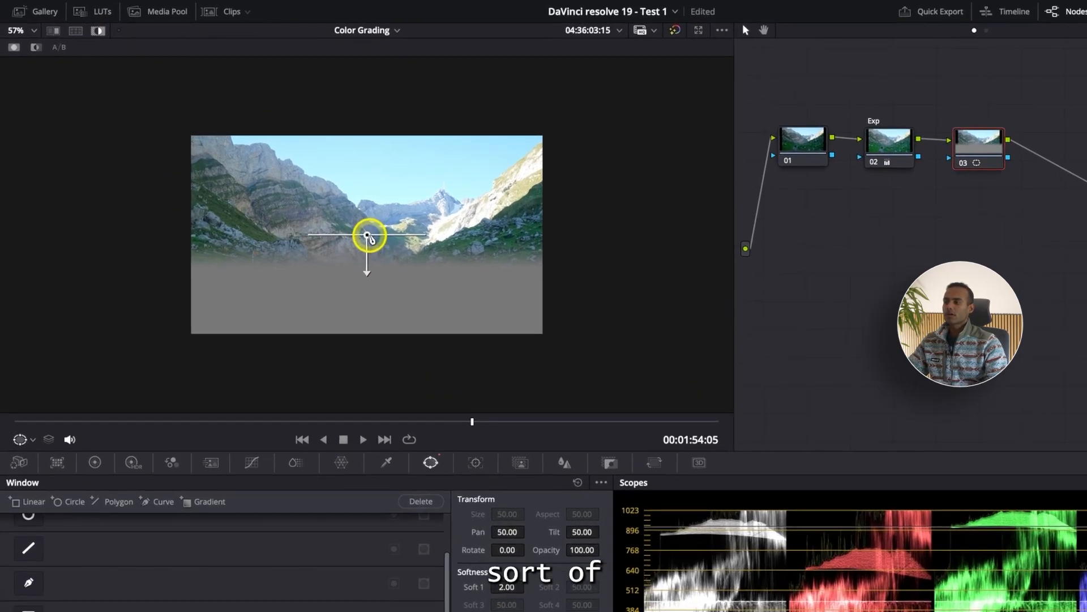
Place the gradient's origin just above the frame with a long downward falloff, at Pan 50.72, Tilt 58.73, Rotate -0.22 and Soft 1 8.97.
drag(325, 208, 328, 206)
drag(387, 242, 388, 215)
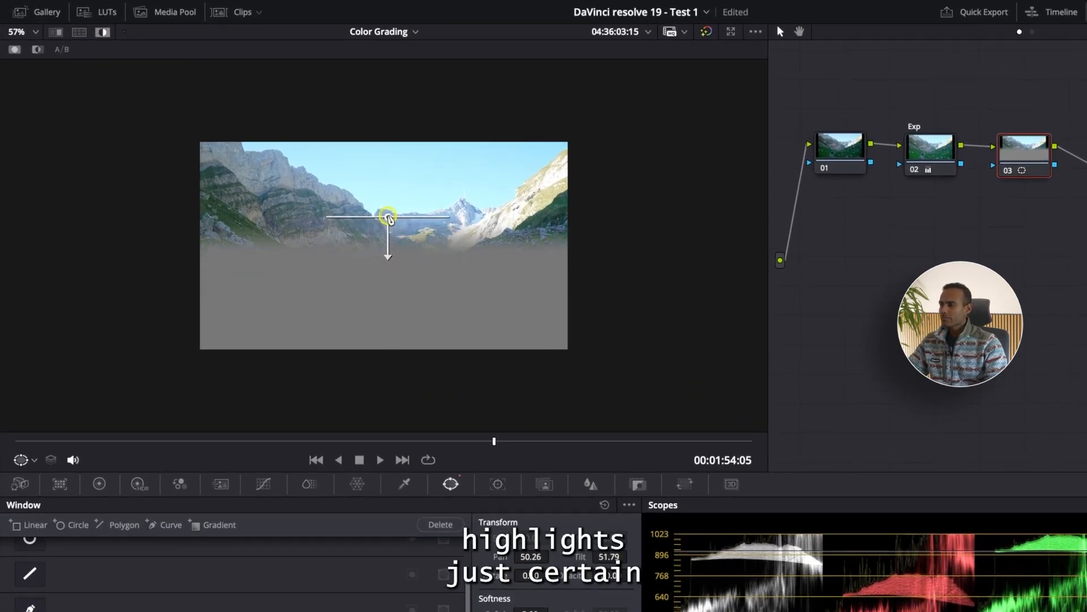
drag(389, 255, 387, 341)
drag(388, 215, 388, 164)
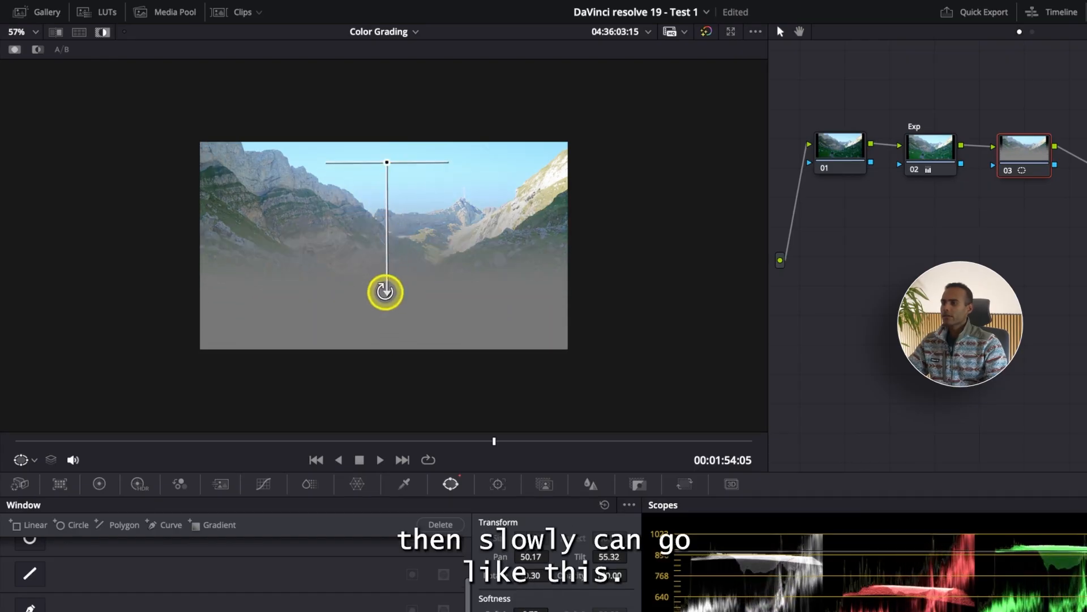
drag(378, 289, 389, 332)
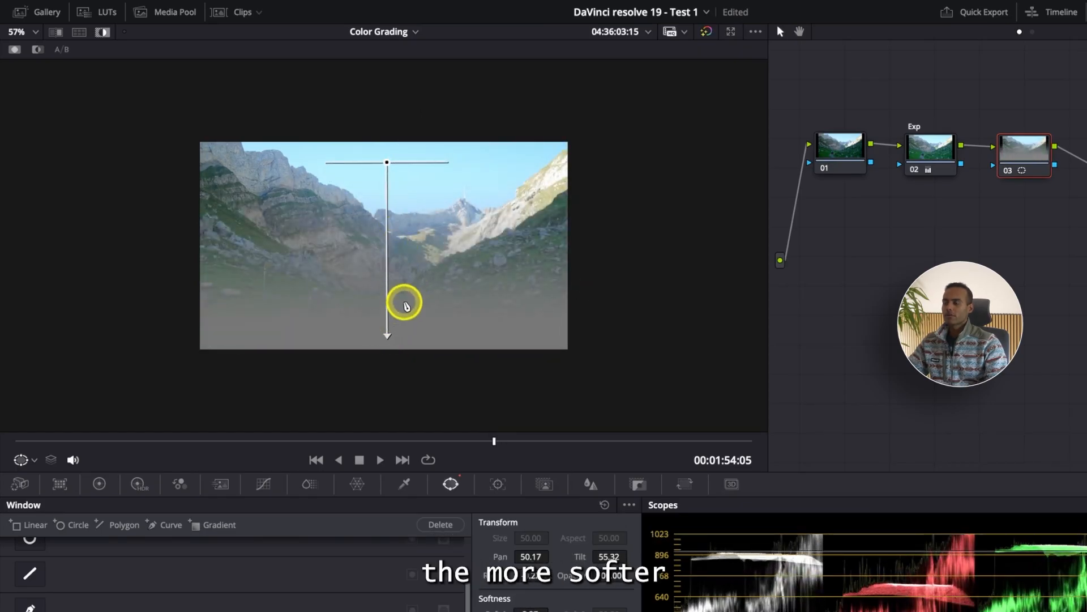
drag(388, 165, 395, 109)
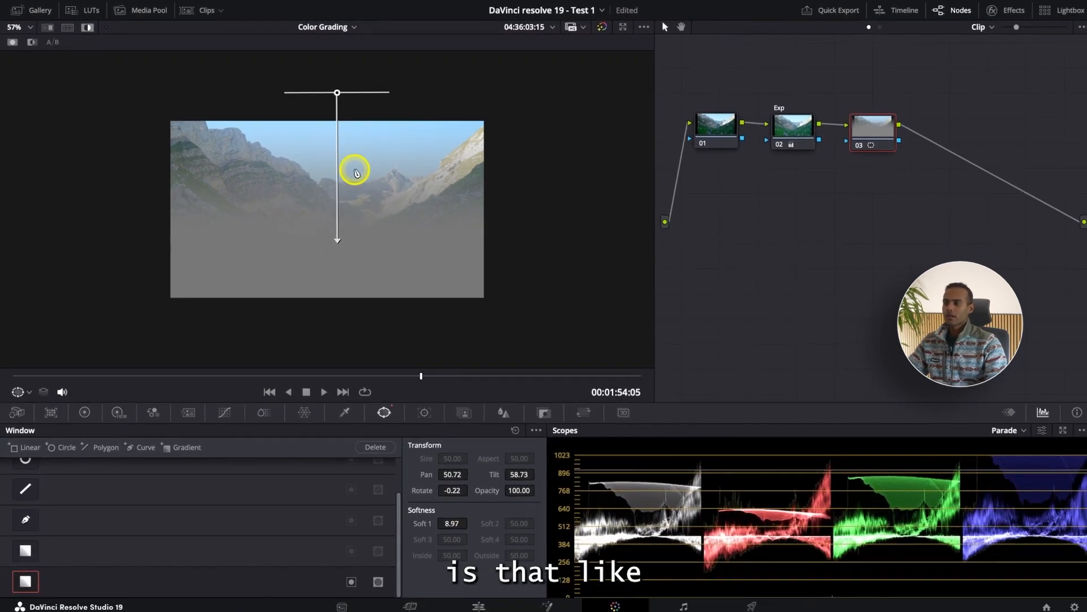
Raise the Exp node's Gain to 1.05 and inspect the brightest levels in the parade scope.
scroll(420, 202, up, 3)
click(795, 129)
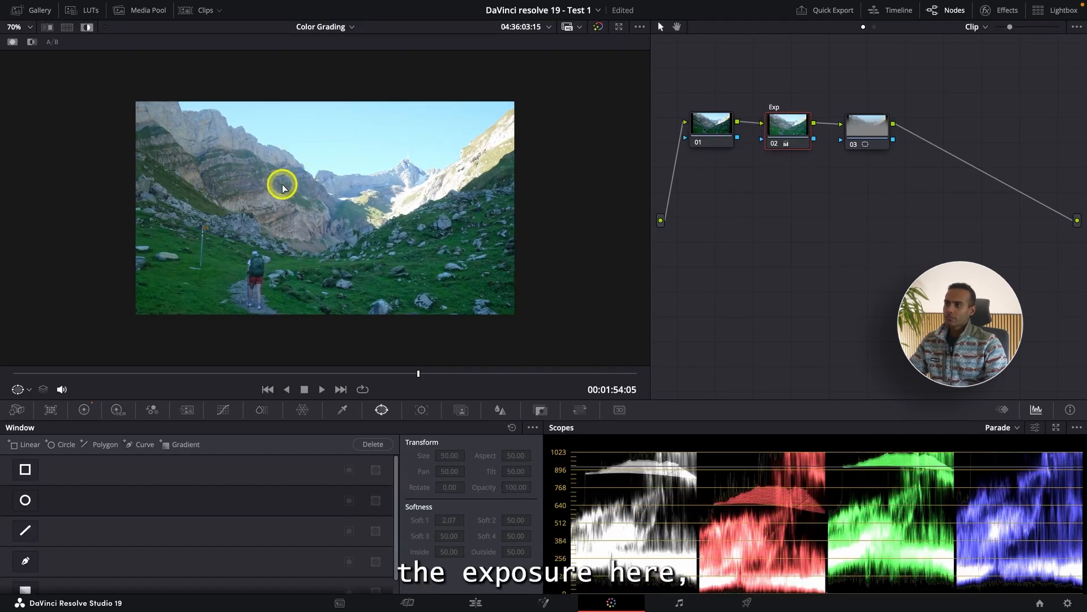
click(84, 410)
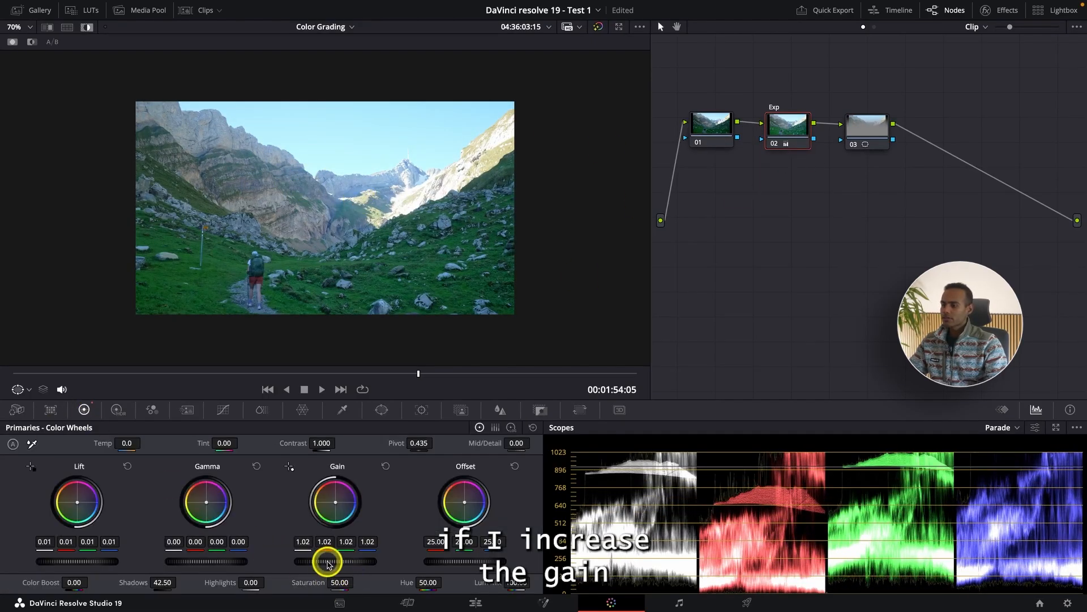
drag(328, 563, 355, 559)
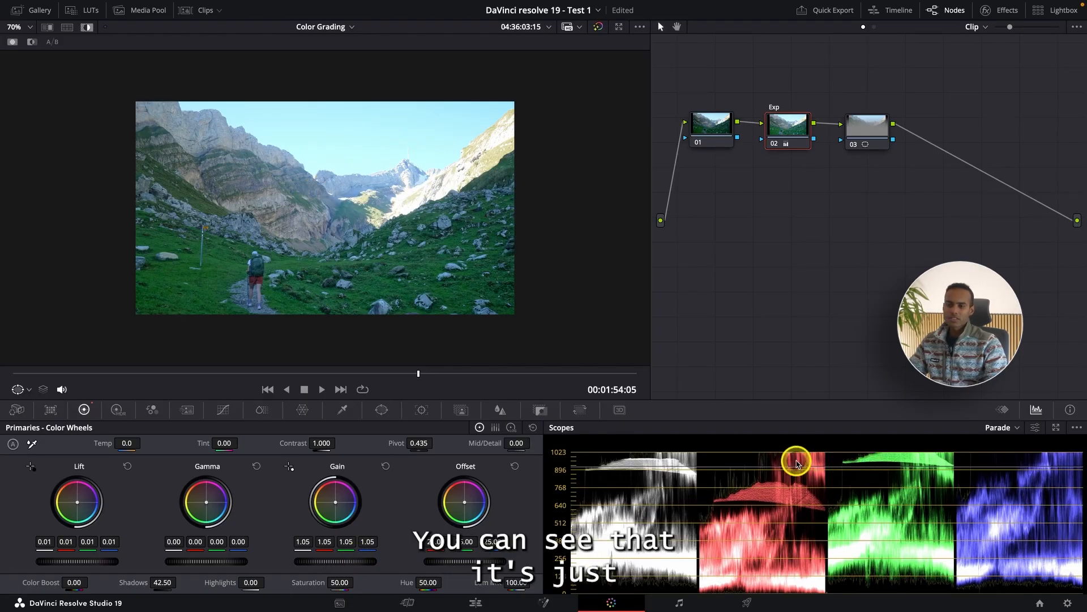
scroll(837, 460, up, 5)
scroll(838, 465, down, 6)
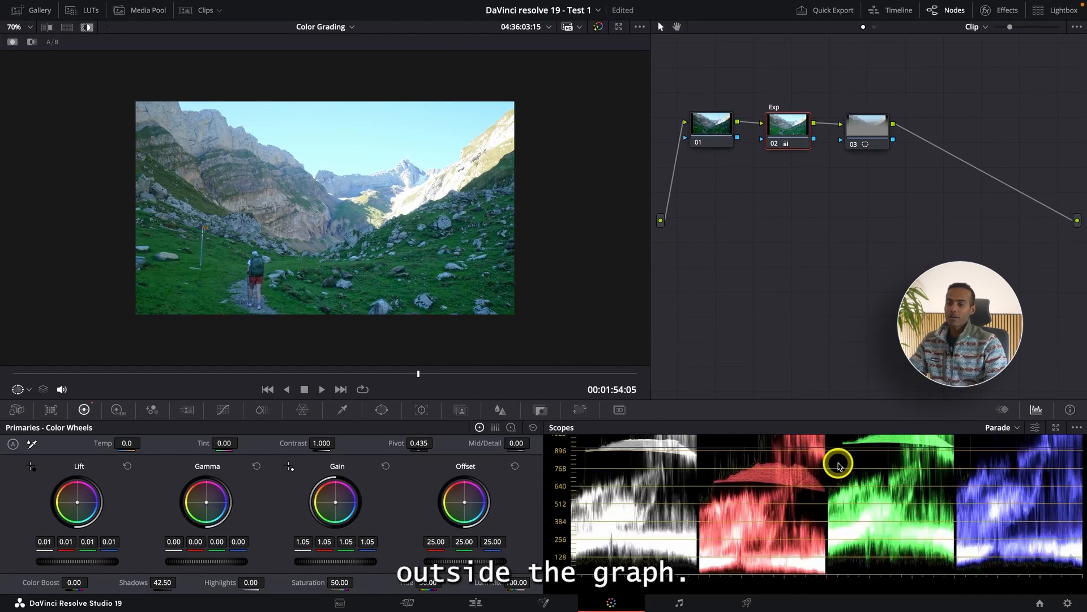
scroll(839, 467, up, 1)
scroll(839, 466, up, 1)
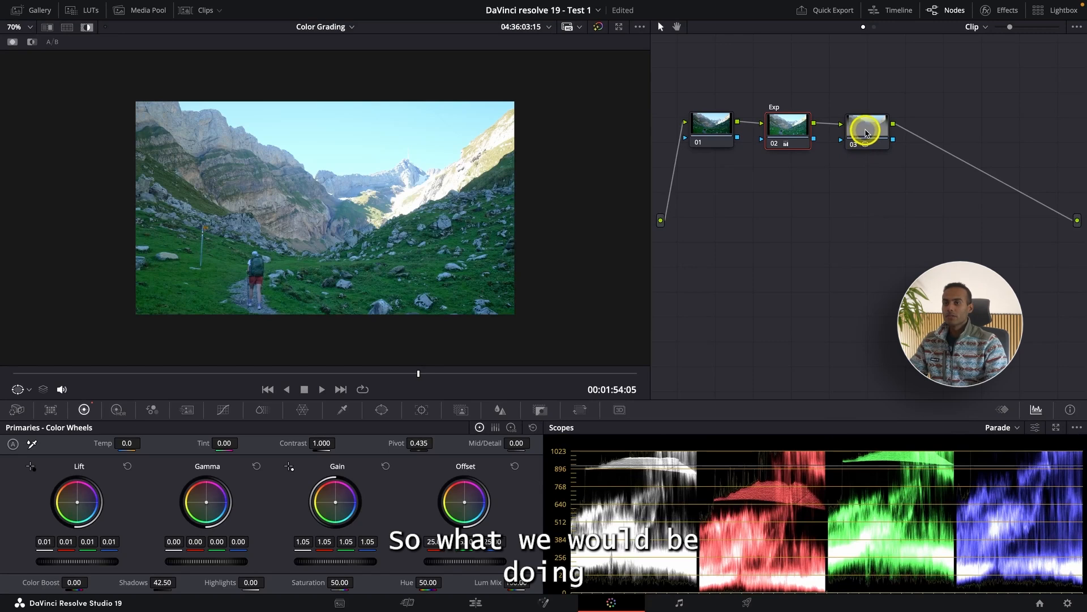
Label node 03 "window tool".
click(866, 133)
right_click(865, 132)
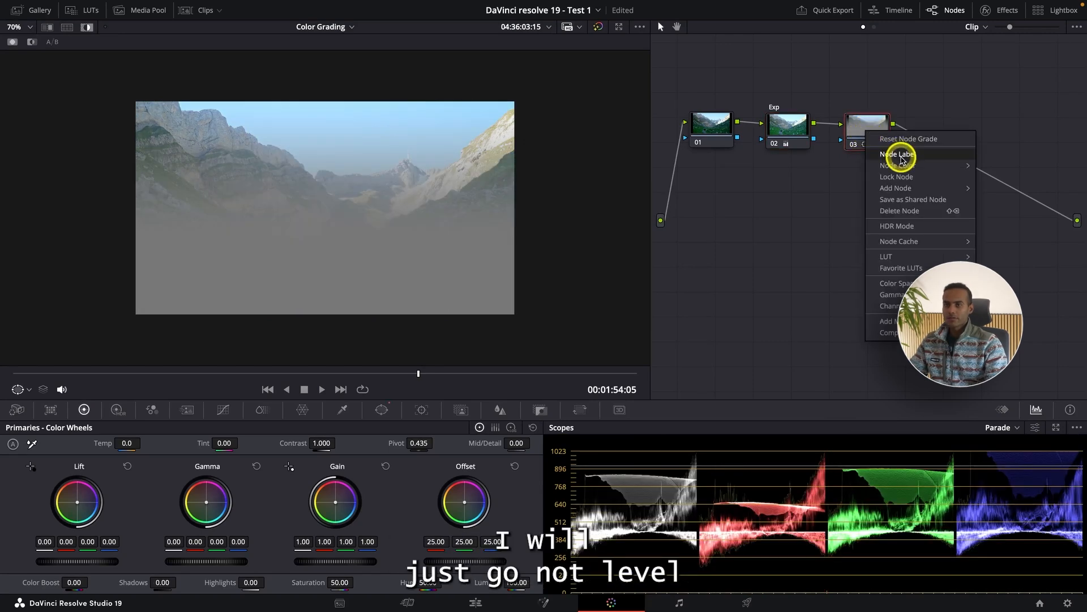
click(899, 155)
text(Hig)
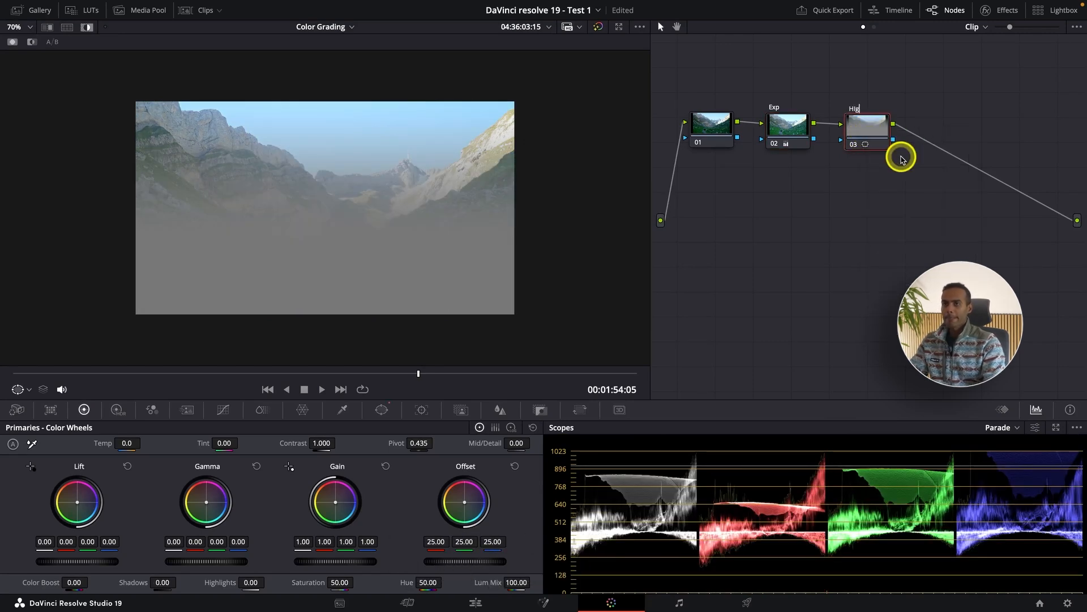
key(BackSpace)
key(BackSpace)
key(BackSpace)
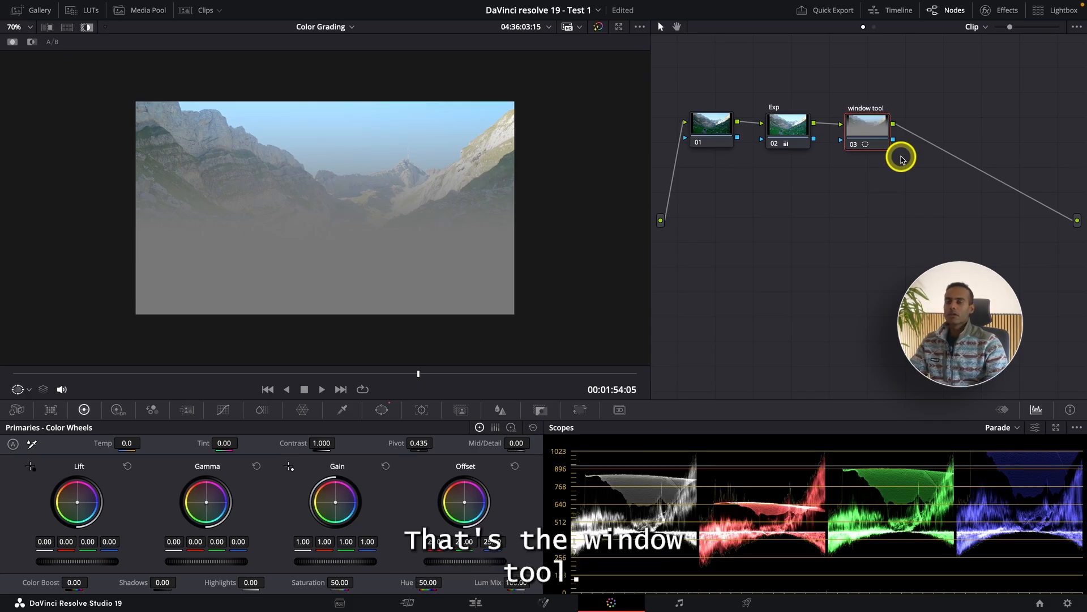
Bring up the window tool node's custom curves, compare the highlighted gradient area with the full image, and leave Highlight off.
click(376, 415)
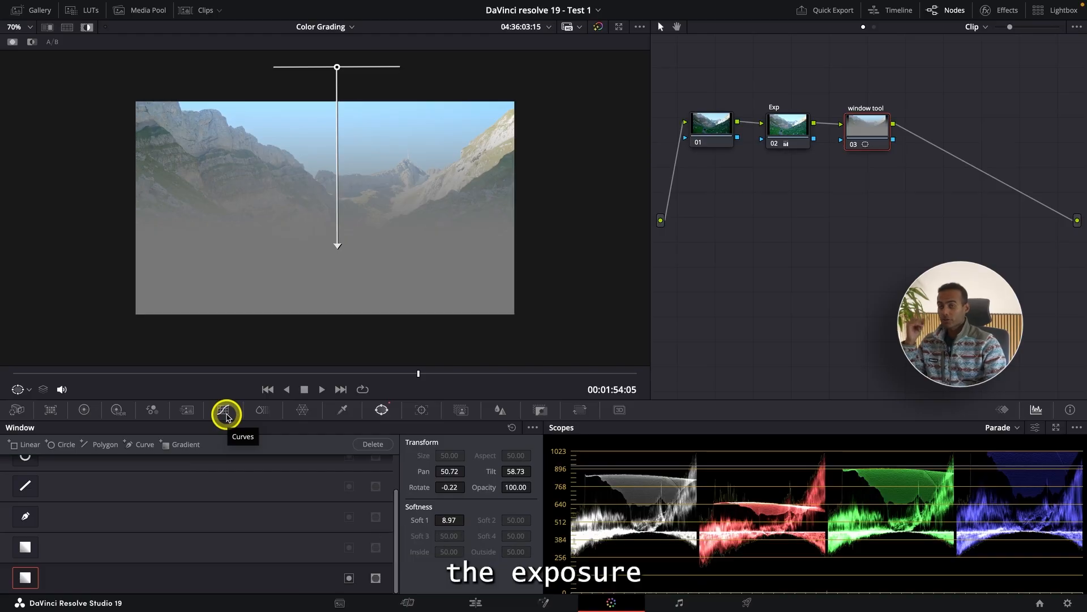
click(226, 415)
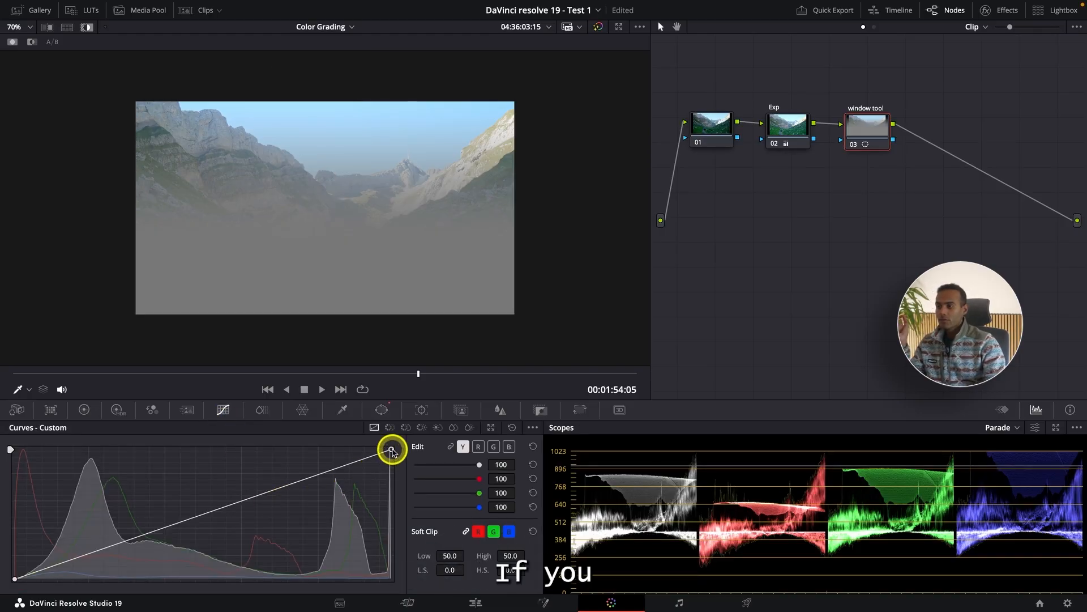
drag(392, 450, 452, 465)
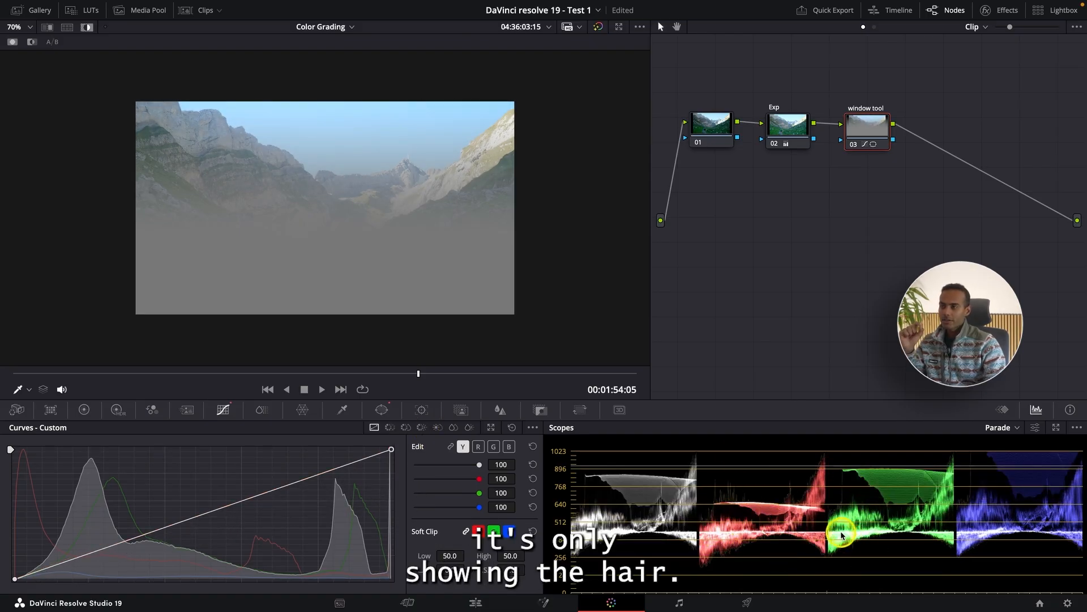
click(87, 27)
scroll(225, 192, up, 3)
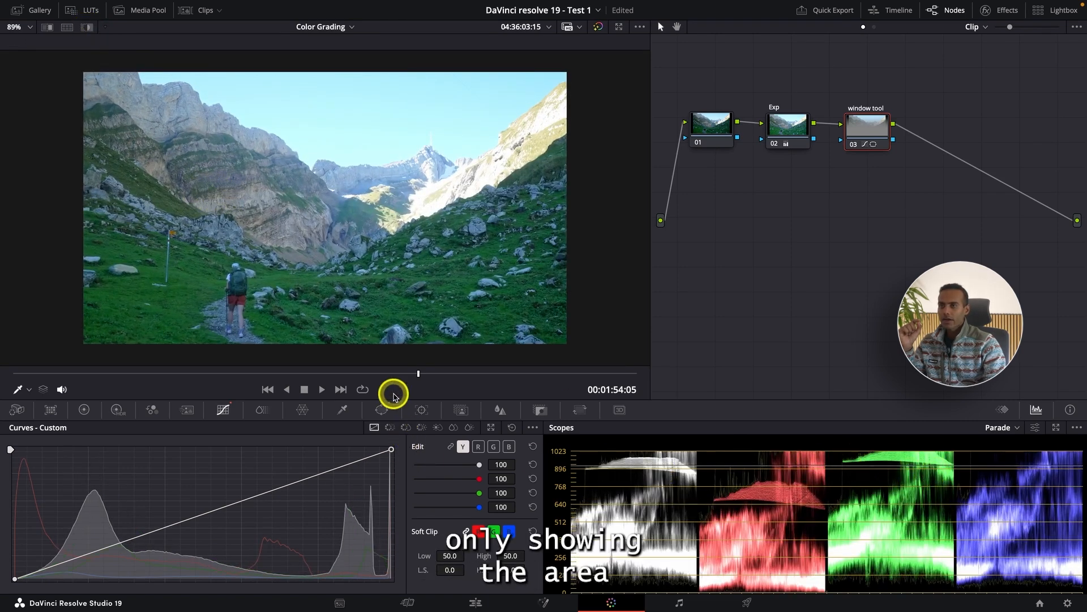
click(85, 27)
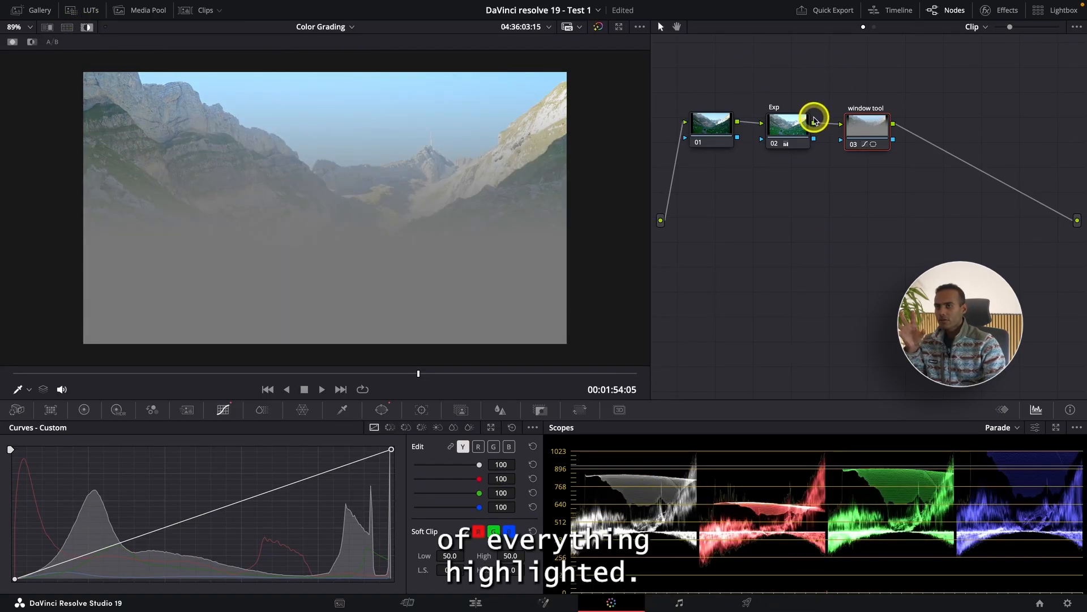
click(88, 27)
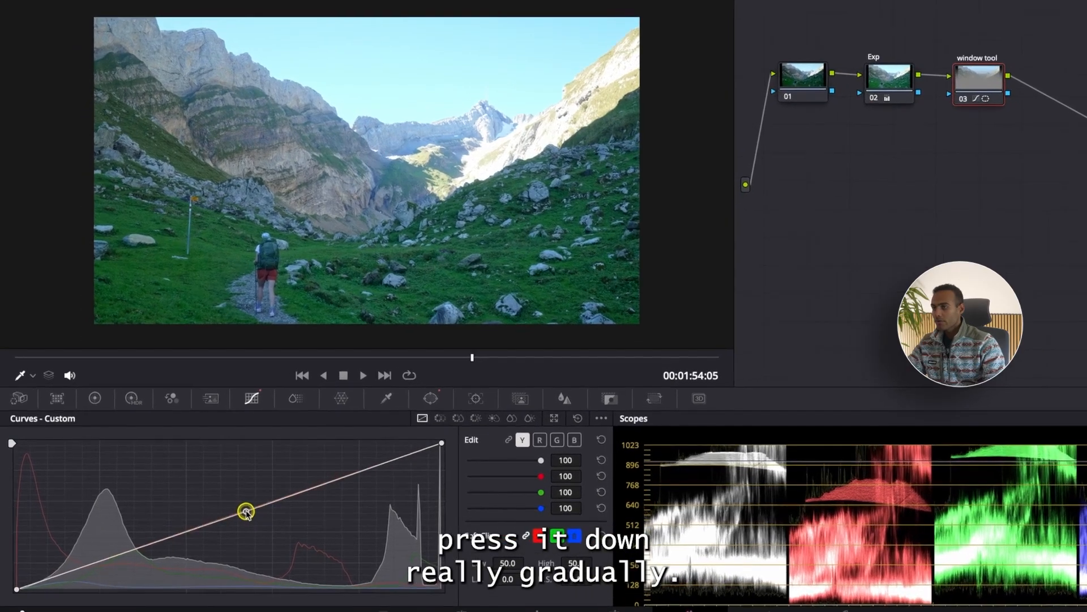
Darken the sky and mountains on the window tool node by pulling the luminance curve's midtones down and slightly lowering its white point.
drag(220, 509, 316, 544)
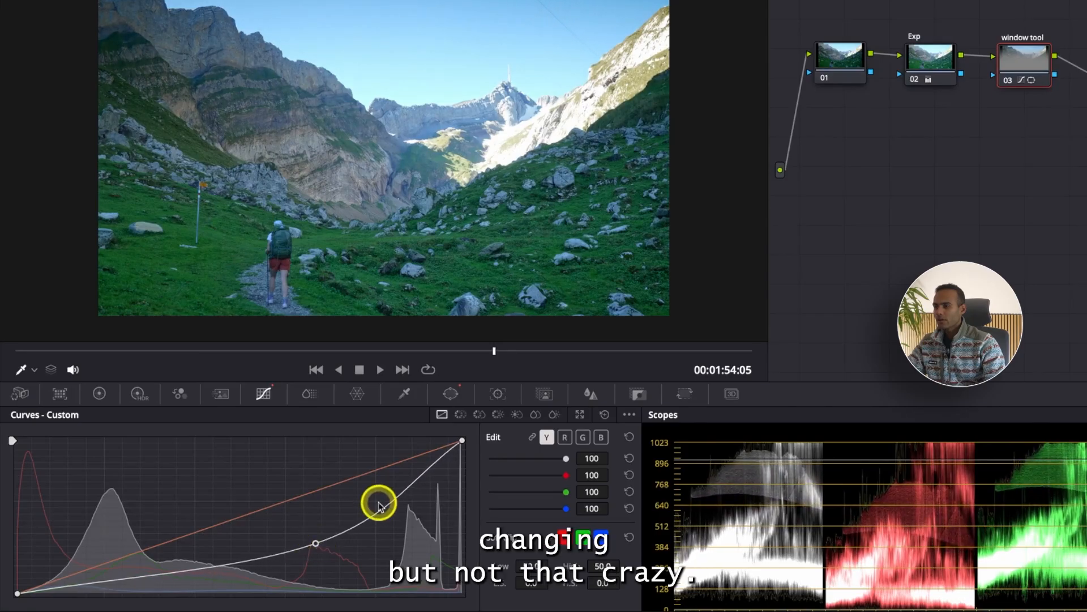
drag(462, 442, 469, 450)
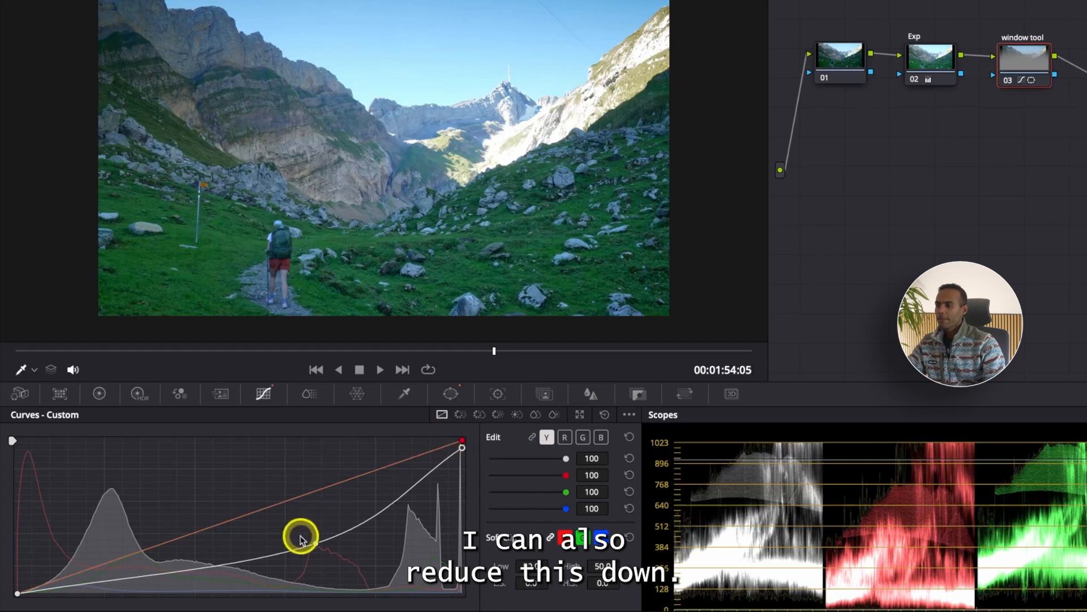
mouse_move(315, 542)
mouse_down()
mouse_move(321, 526)
mouse_move(306, 528)
mouse_up()
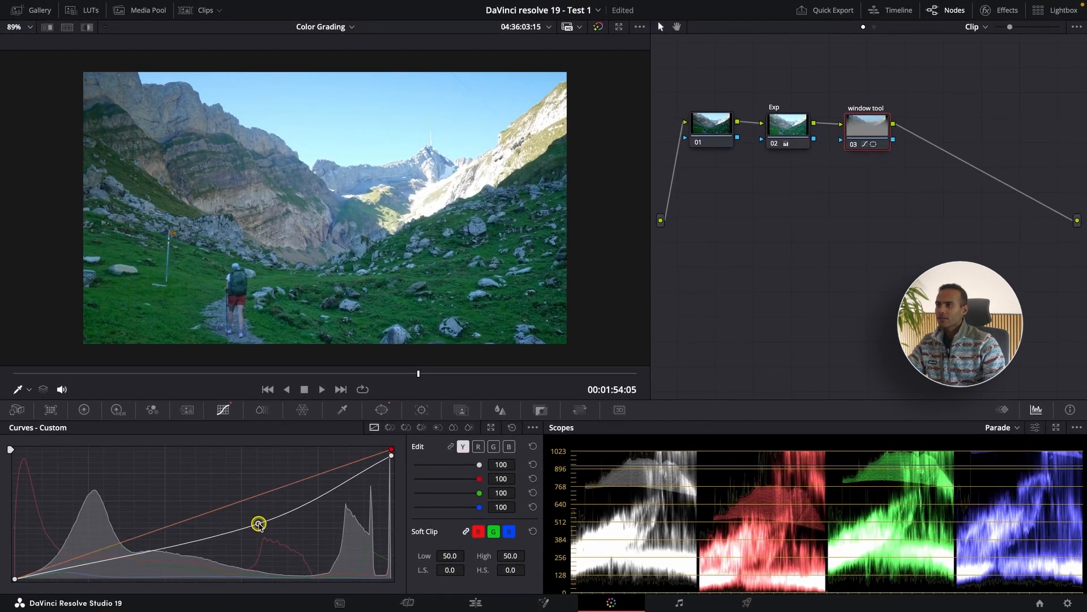
Compare the full-screen image with the window tool node disabled and enabled.
key(ctrl+f)
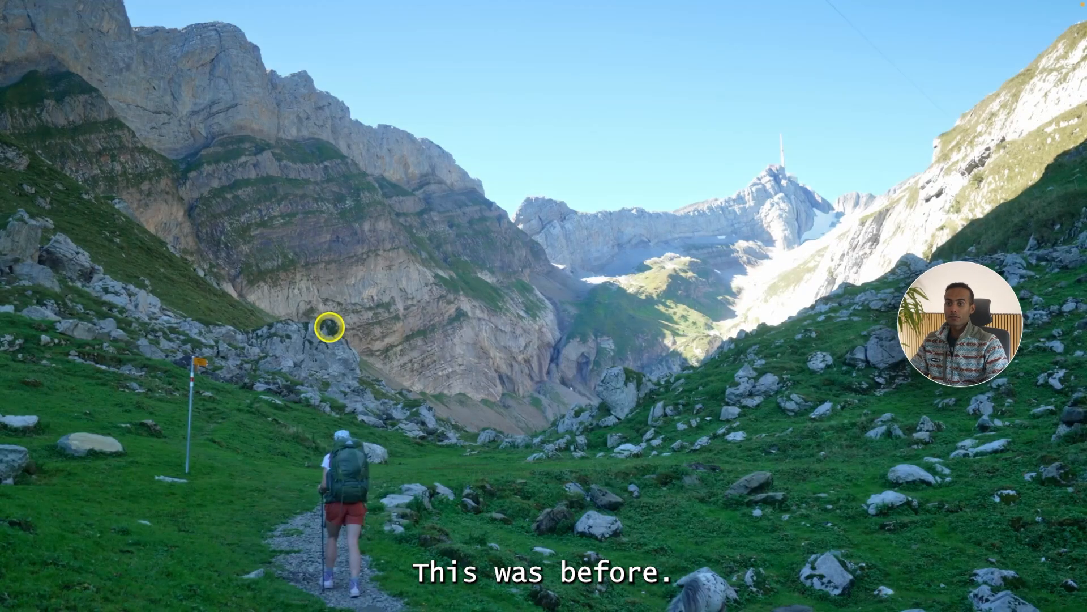
key(super+d)
key(super+d)
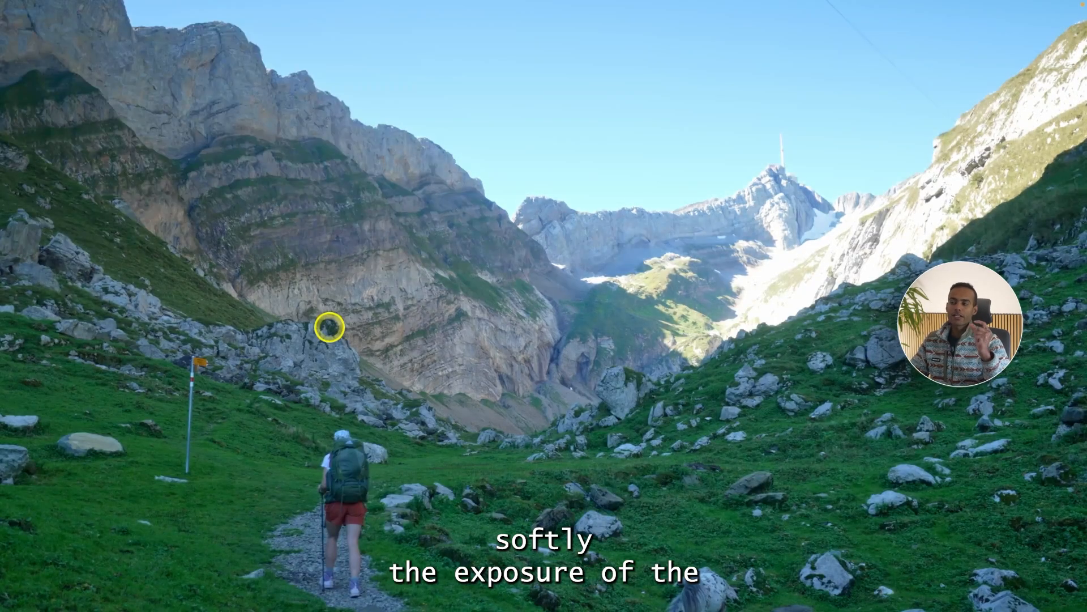
key(ctrl+f)
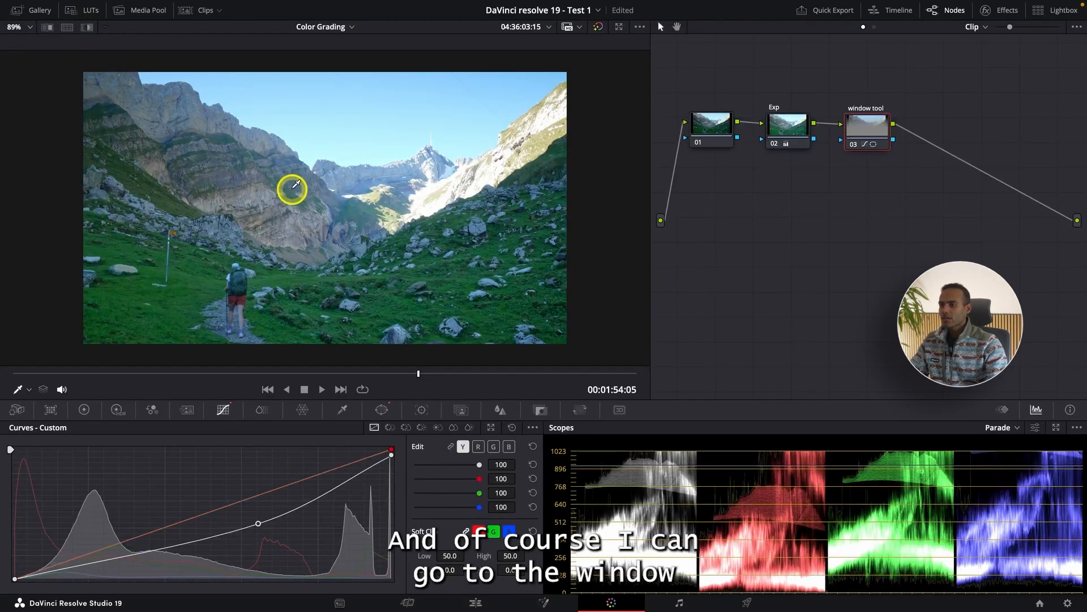
Lower the gradient window to pan 50.18 and tilt 56.58 so it starts at the image's upper edge, and check its coverage with Highlight.
click(390, 418)
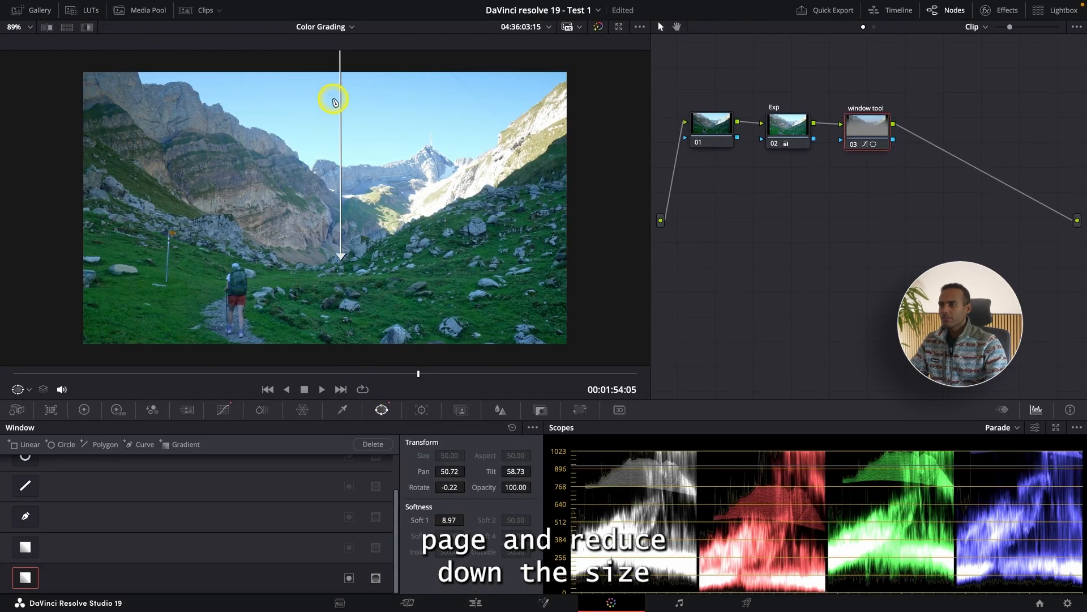
scroll(360, 145, up, 1)
scroll(363, 147, down, 3)
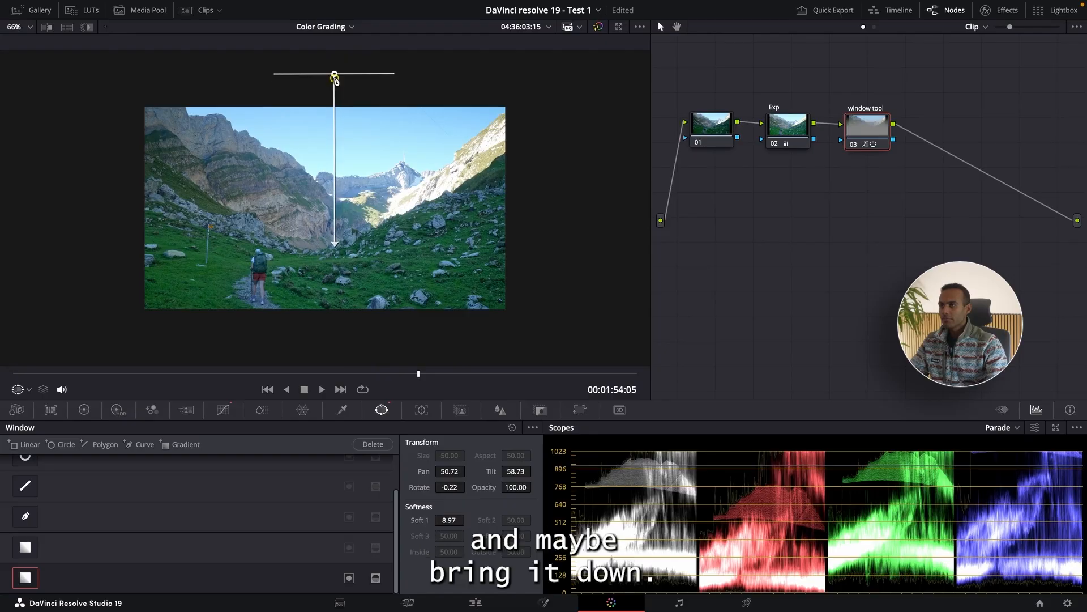
drag(335, 78, 328, 112)
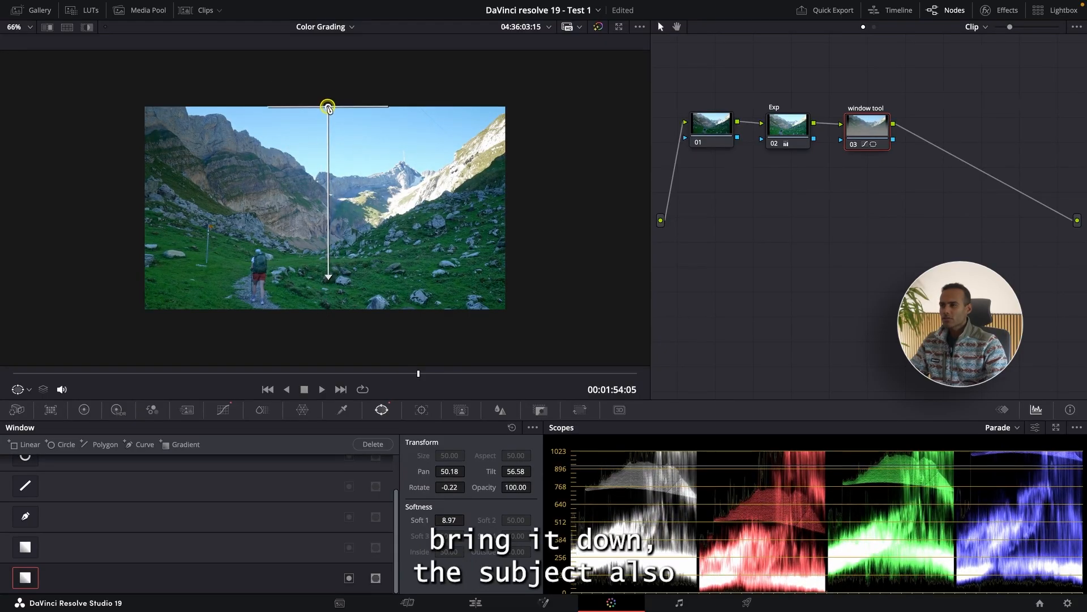
click(87, 28)
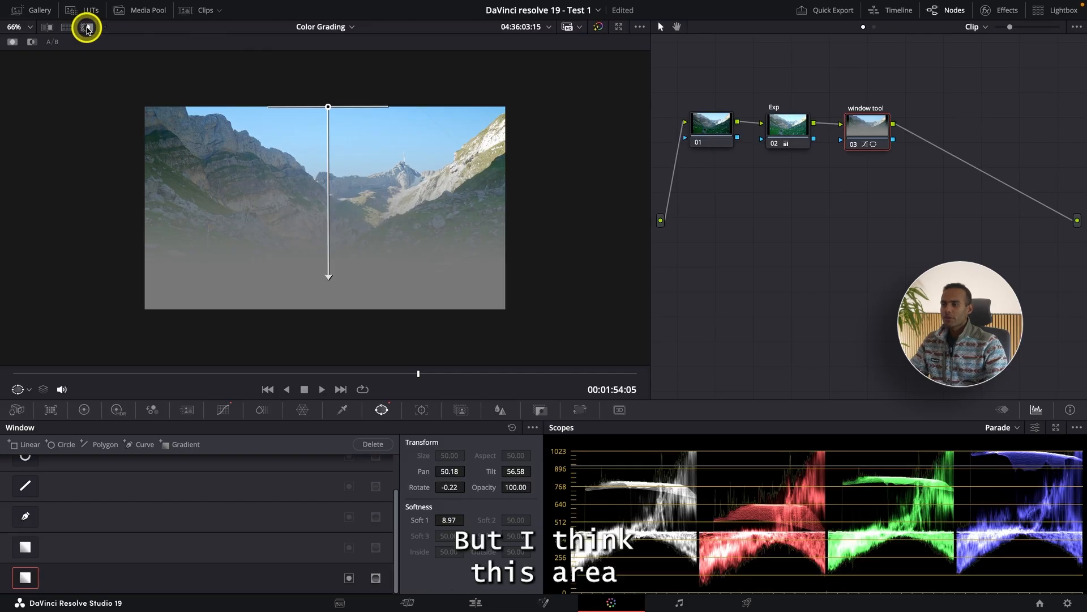
click(87, 28)
Compare the sky and mountains in full screen with the repositioned gradient's node switched off and on.
key(ctrl+f)
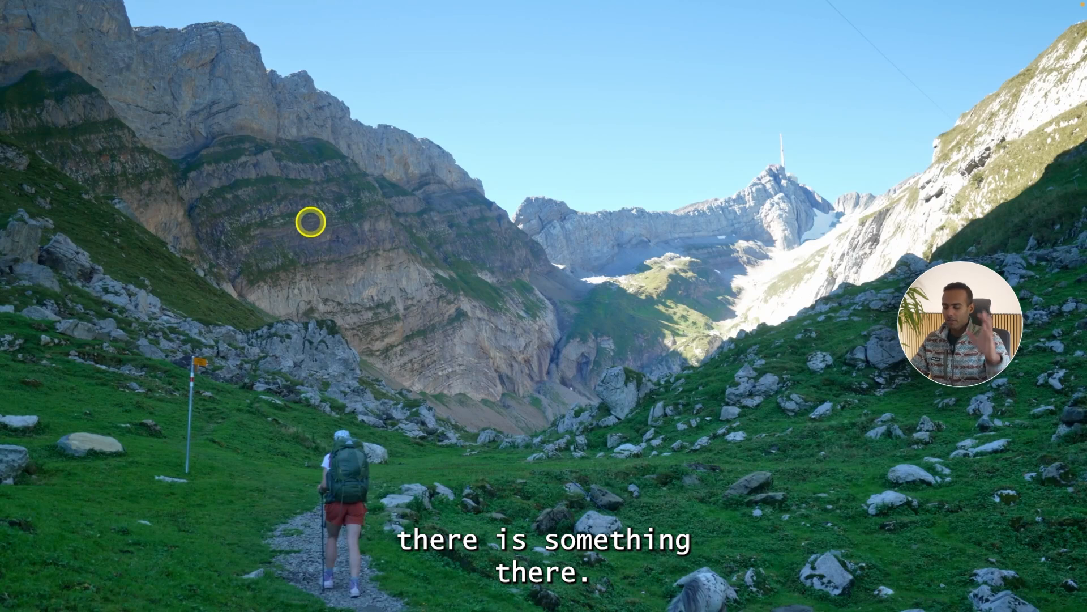
key(super+d)
key(super+d)
key(super+d)
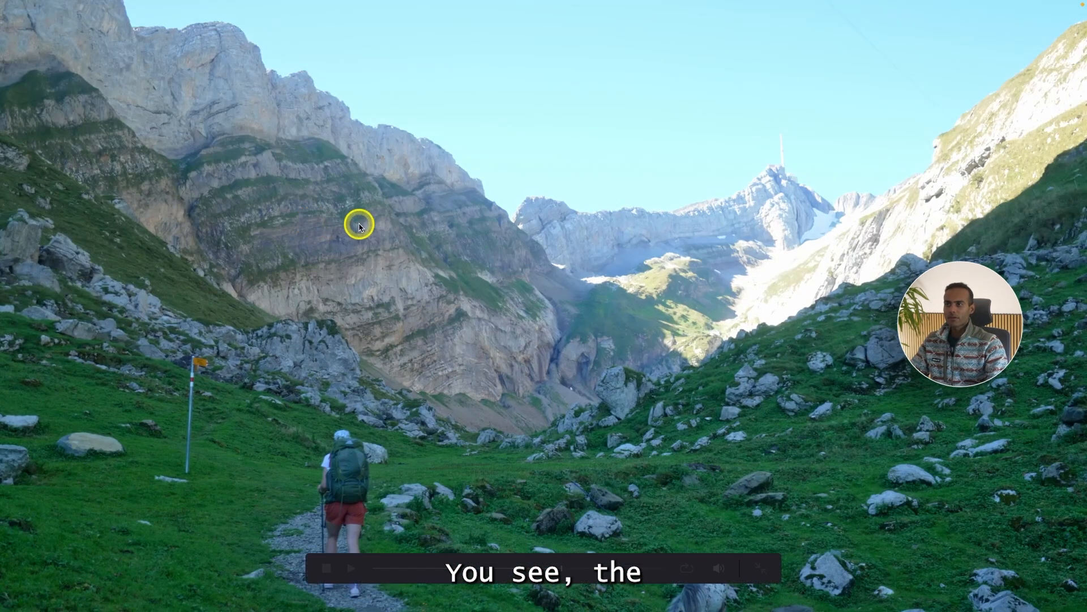
key(super+d)
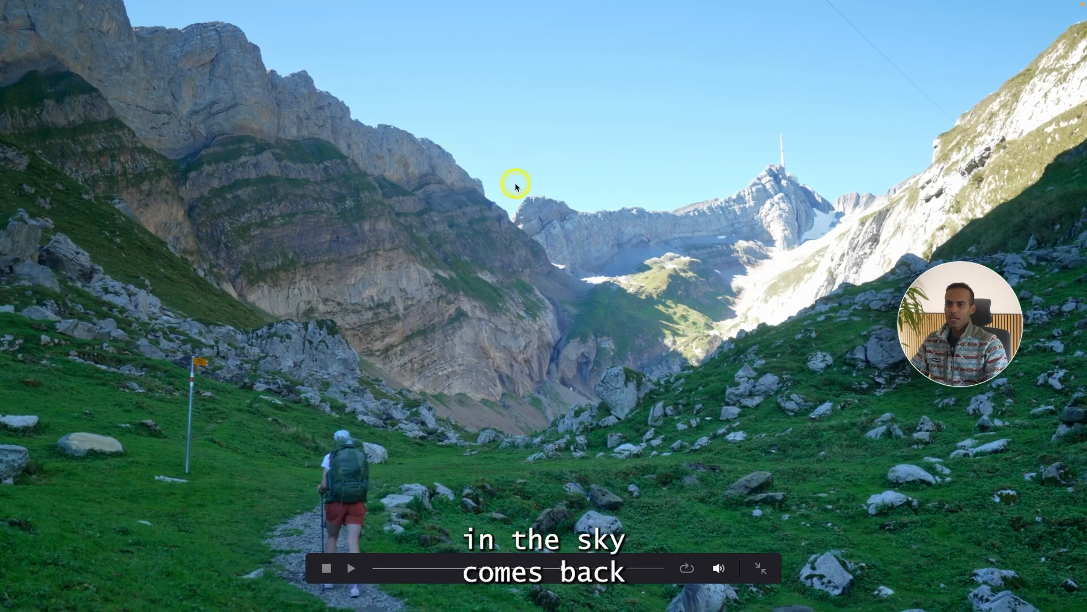
key(super+d)
key(super+d)
key(Escape)
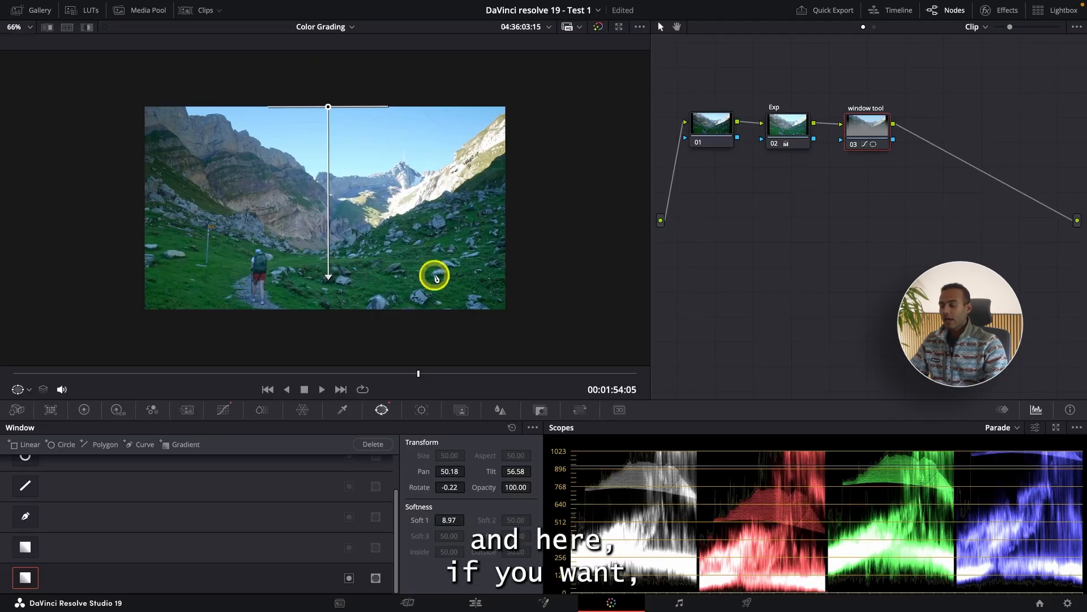
Recover the bright peaks on the window tool node by lowering the HDR Highlight wheel's exposure to -0.17.
click(118, 411)
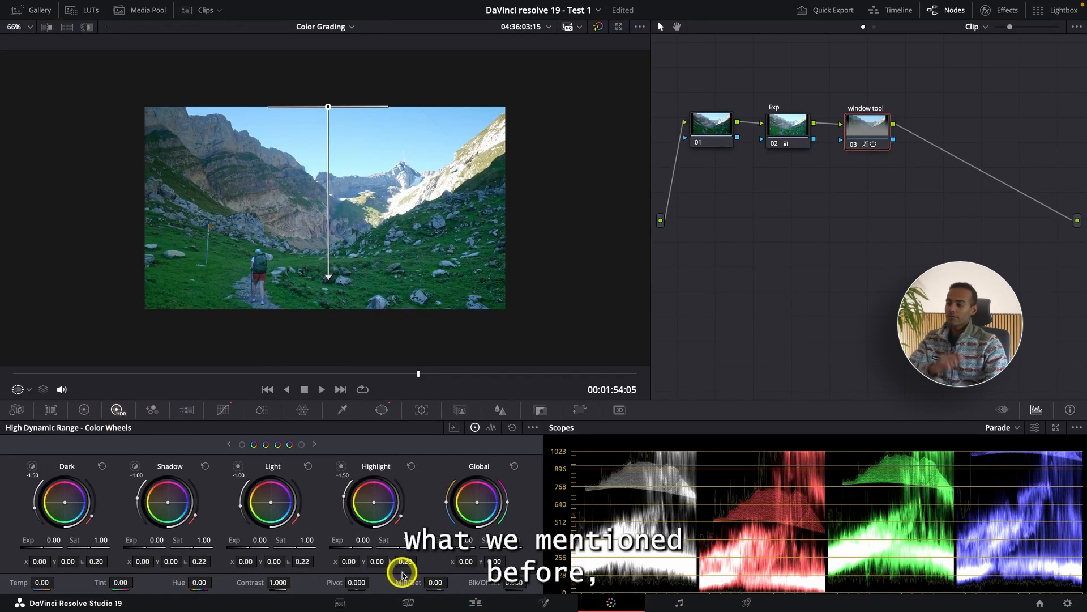
click(365, 539)
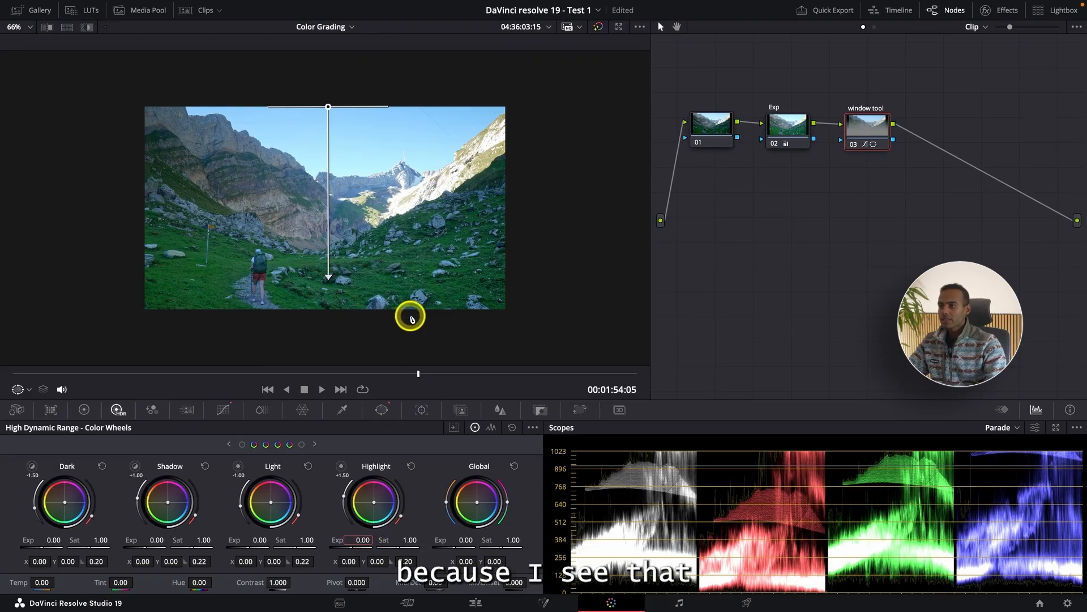
scroll(400, 206, up, 5)
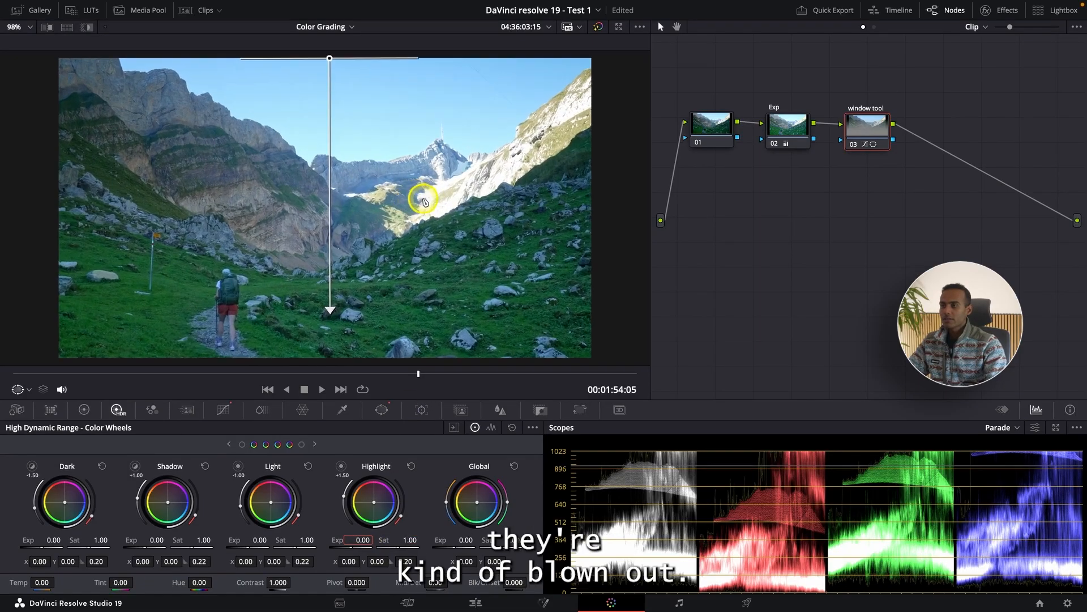
scroll(517, 177, up, 5)
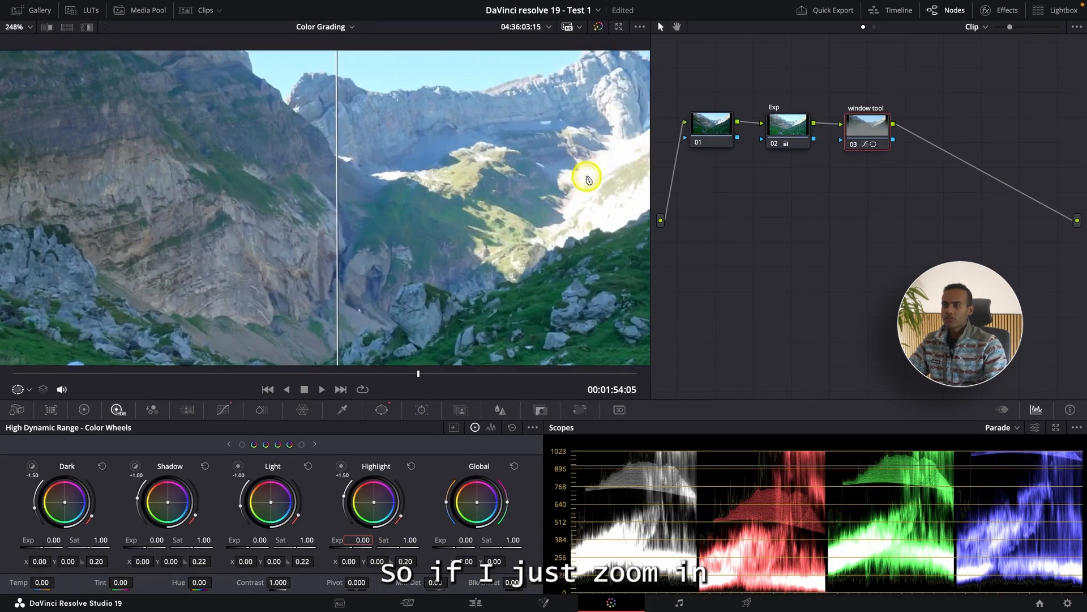
scroll(609, 233, down, 2)
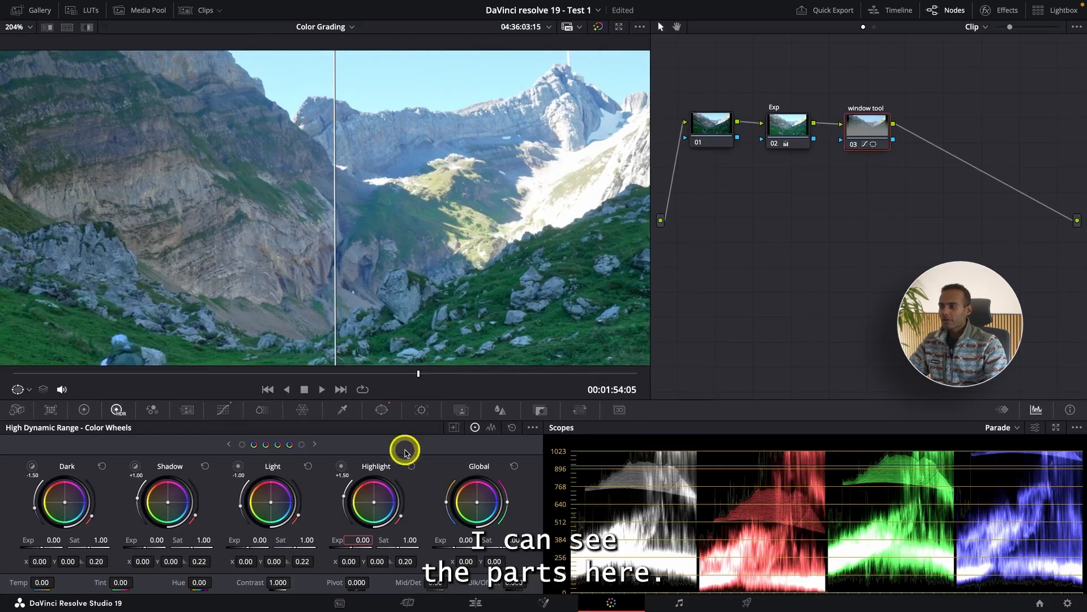
mouse_move(363, 539)
mouse_down()
mouse_move(330, 538)
mouse_move(362, 533)
mouse_move(346, 534)
mouse_up()
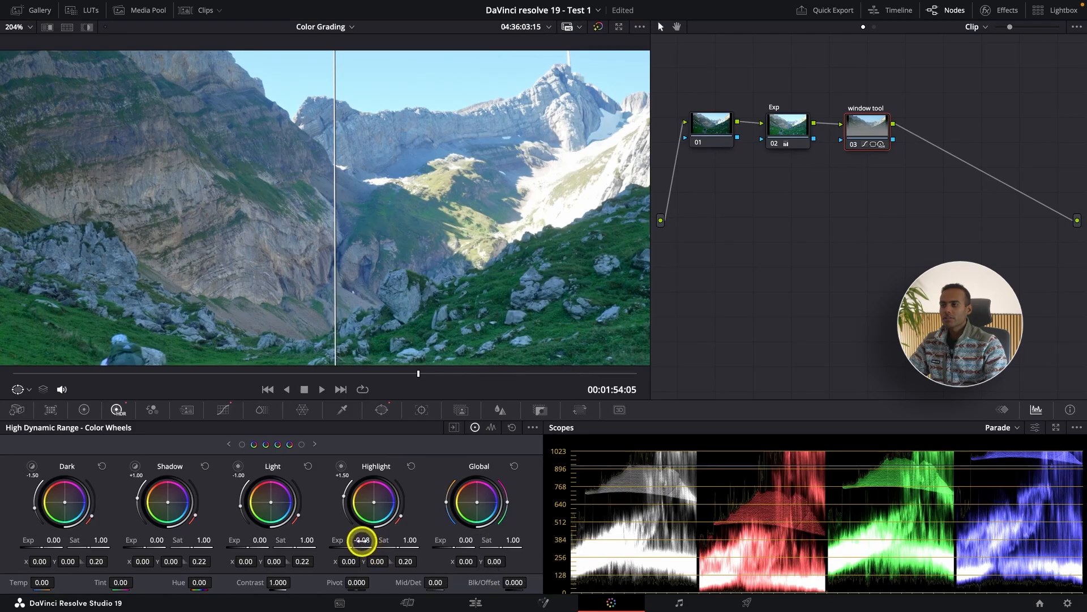
drag(362, 541, 340, 544)
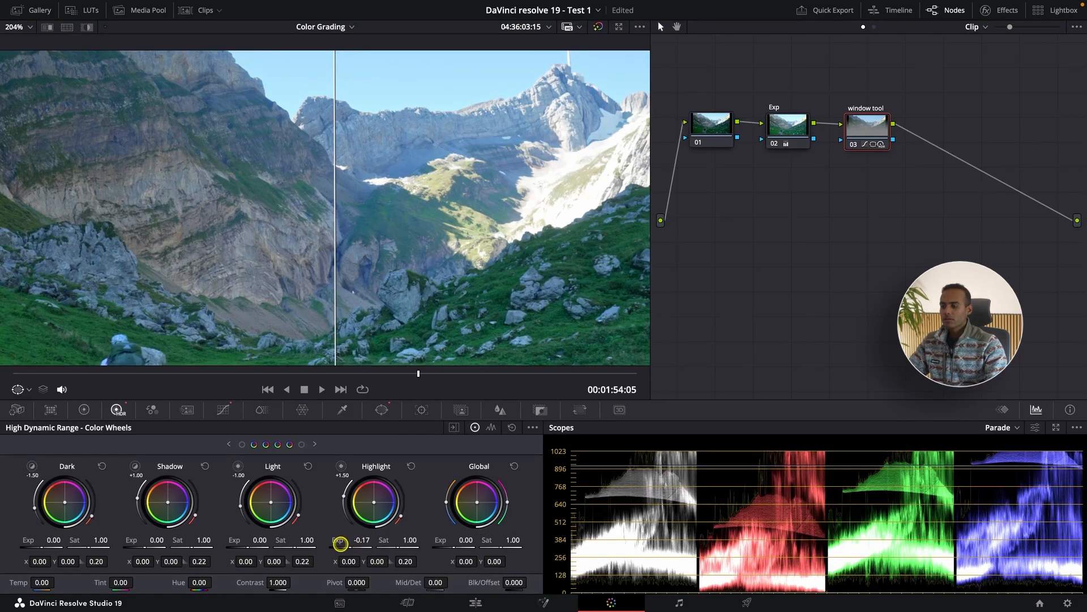
Compare the sunlit peaks up close with the window tool node disabled and enabled, and fit the image back in the viewer.
key(ctrl+d)
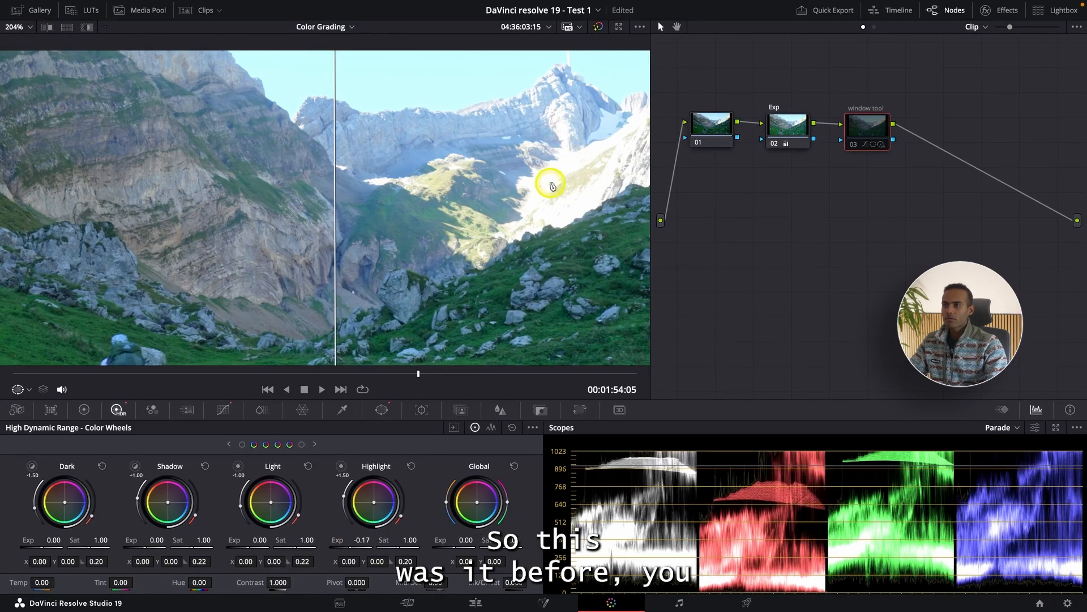
key(ctrl+d)
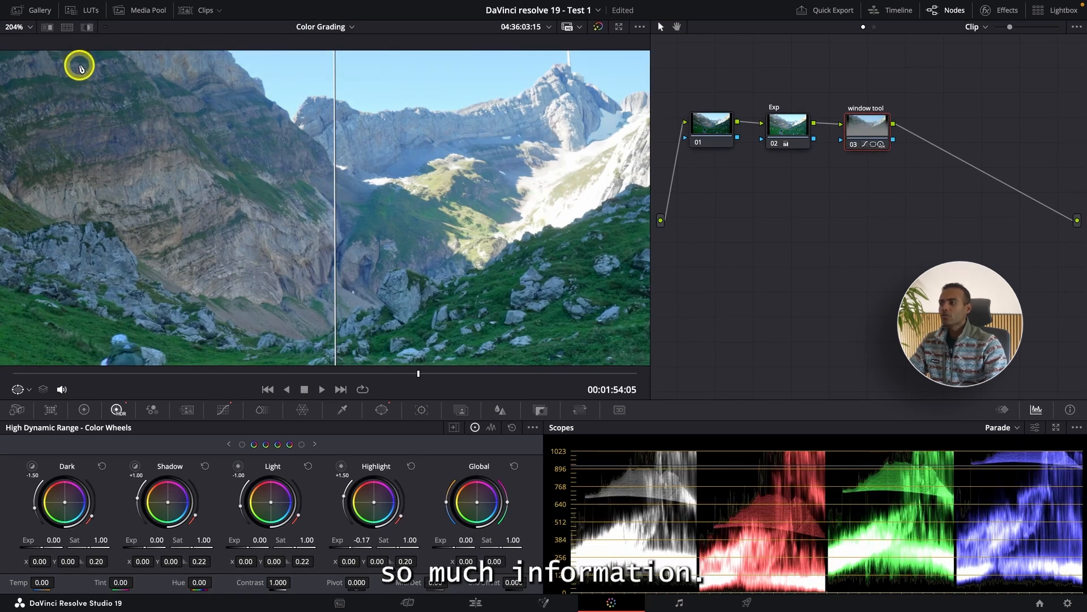
key(z)
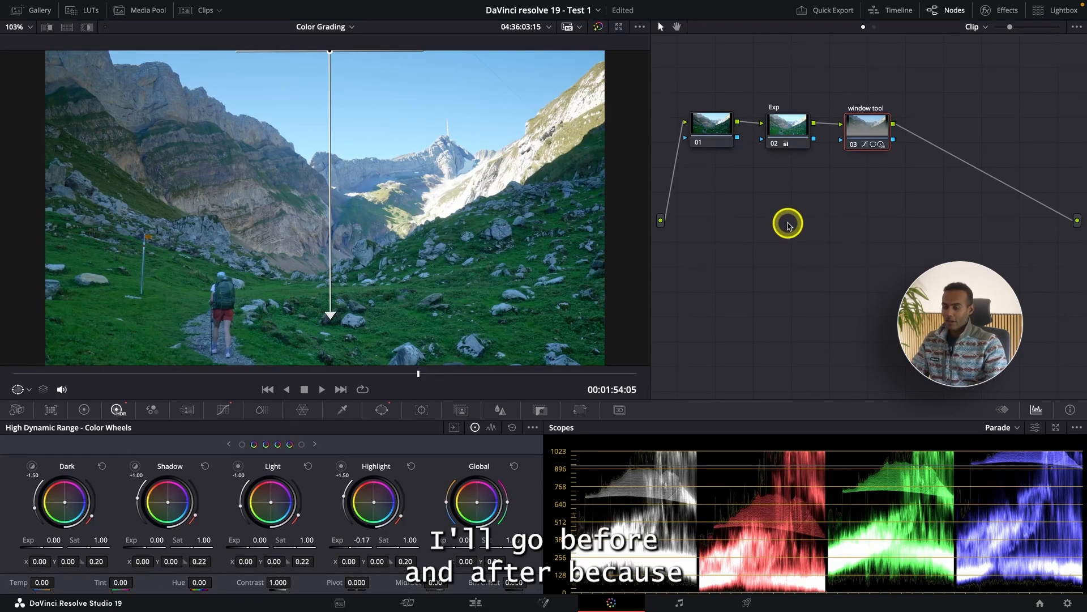
Compare the full-screen image with the entire grade bypassed and active.
key(super+f)
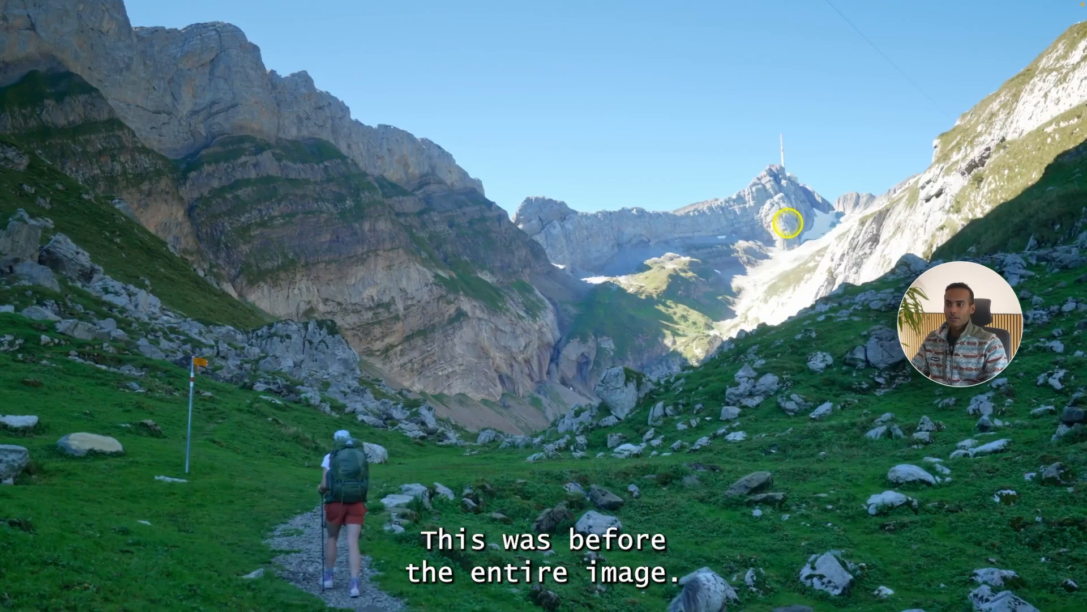
key(shift+d)
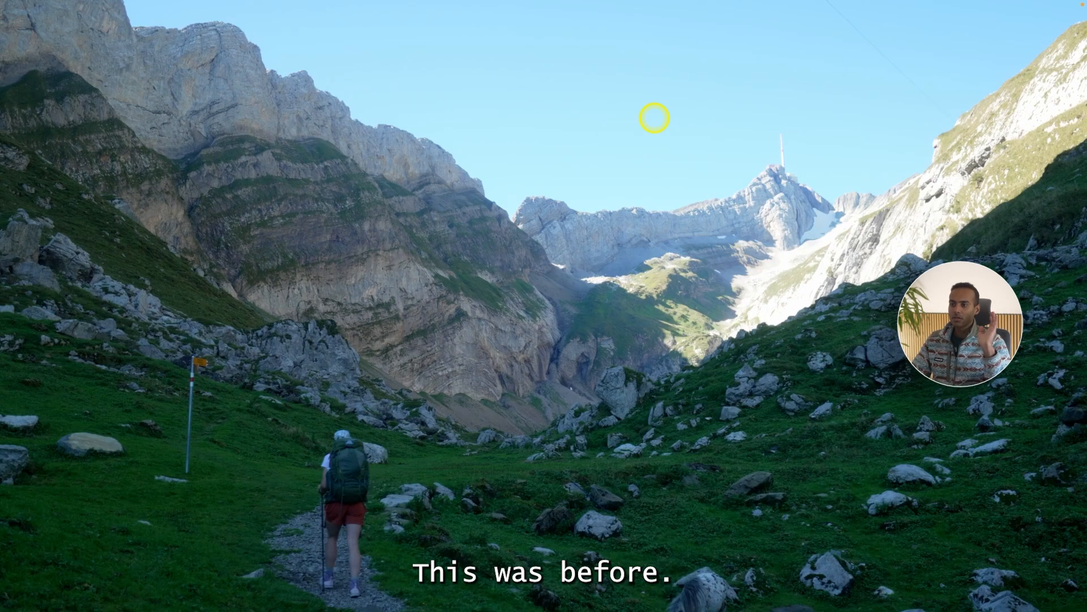
key(Escape)
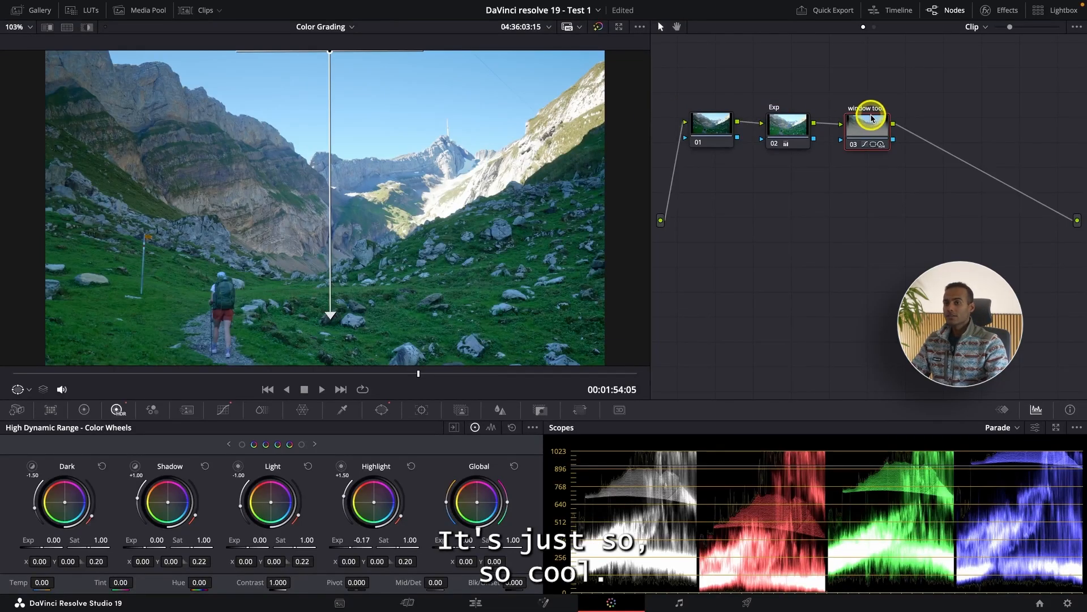
Go to the ridge hiker clip C2365.MP4 at about 00:01:21:10 in the edit timeline and bring it up for color grading.
mouse_move(871, 125)
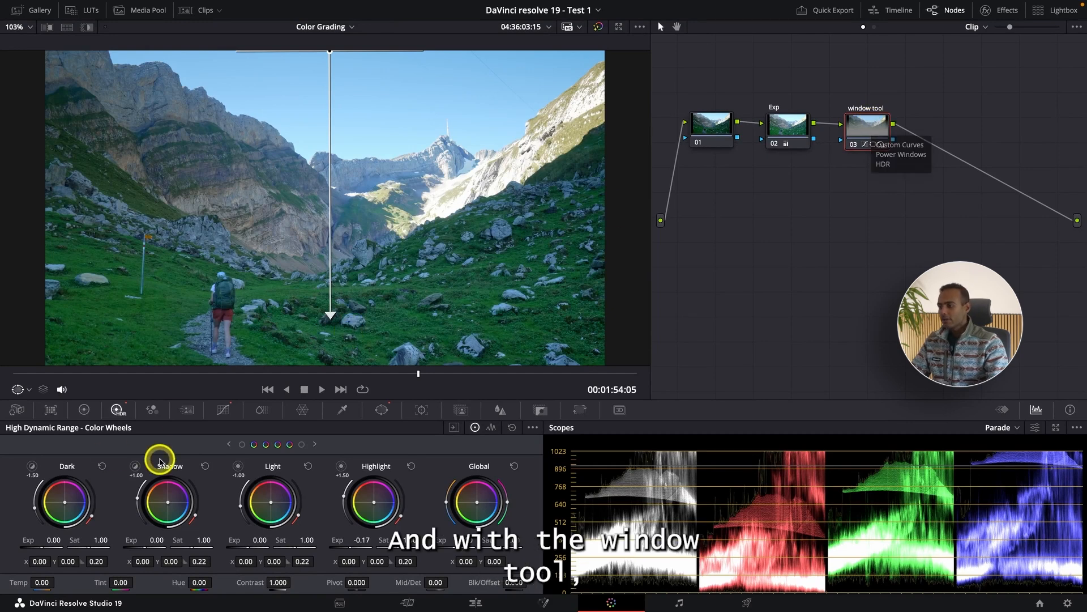
click(383, 415)
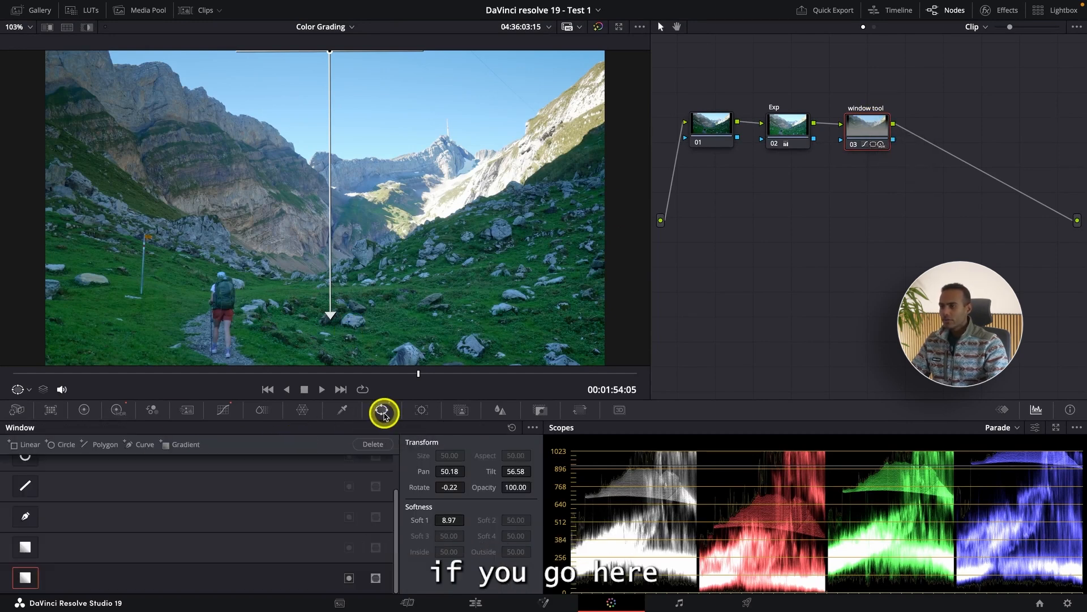
click(468, 605)
key(super+minus)
key(super+minus)
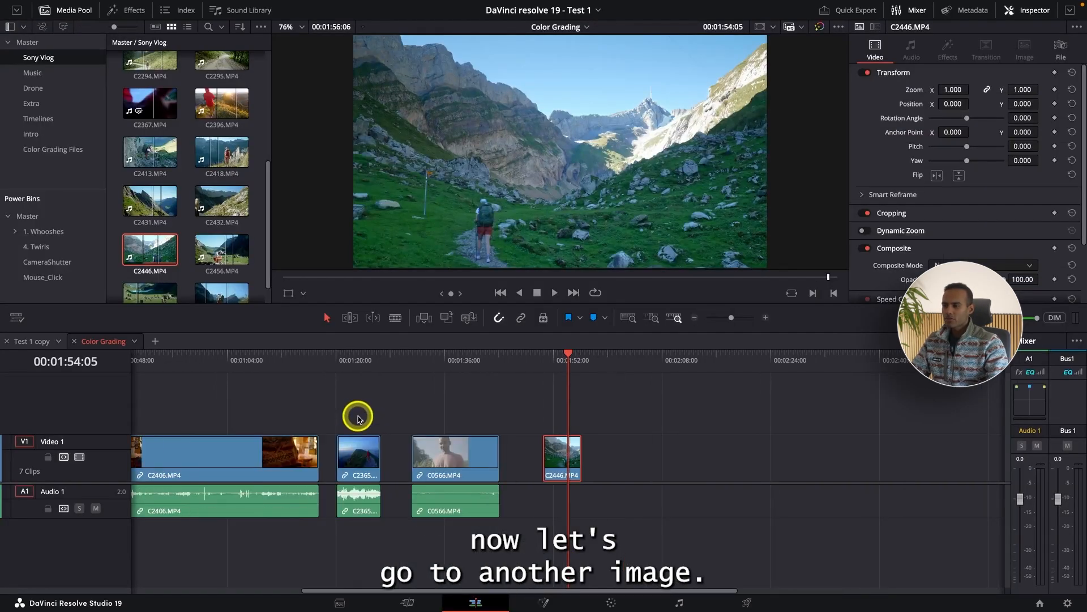
click(337, 362)
key(super+equal)
key(super+equal)
click(605, 374)
click(639, 454)
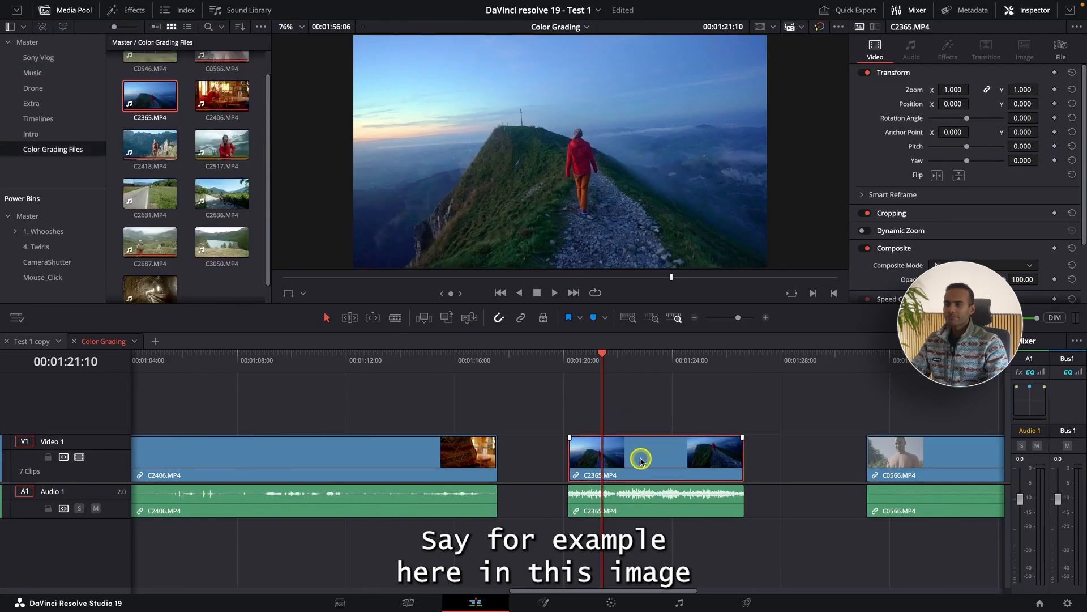
click(611, 602)
scroll(410, 325, down, 4)
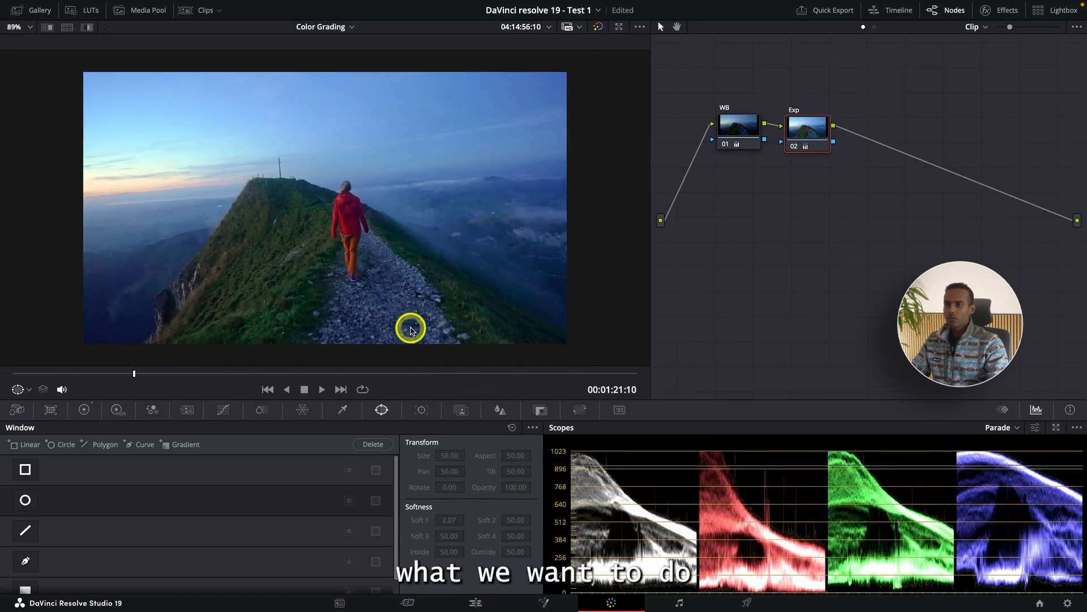
Add a new serial node after the Exp node and select it.
click(807, 130)
key(alt+s)
click(879, 135)
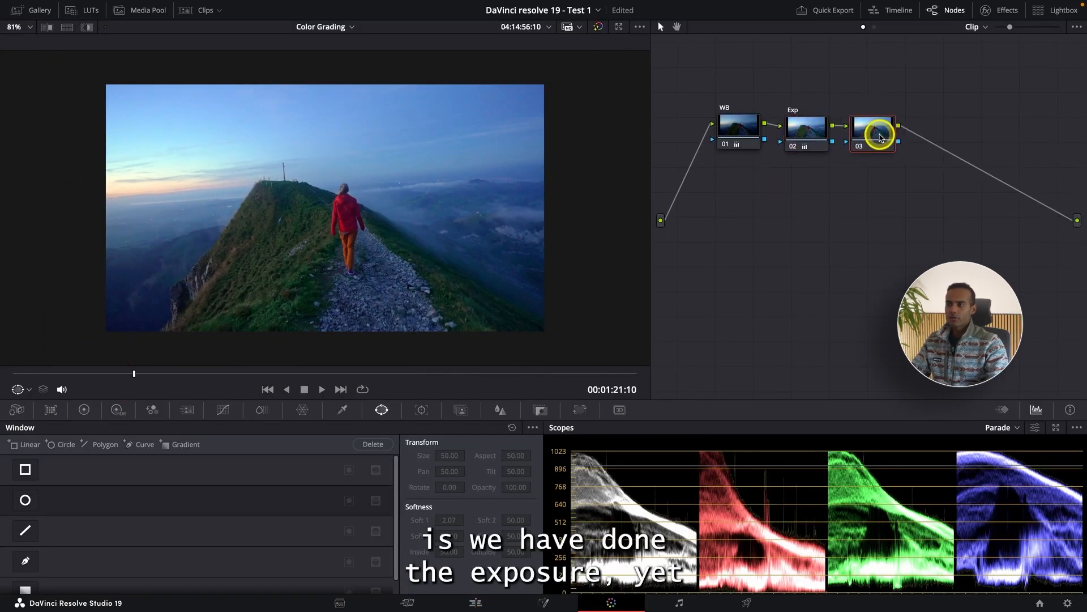
scroll(408, 269, up, 3)
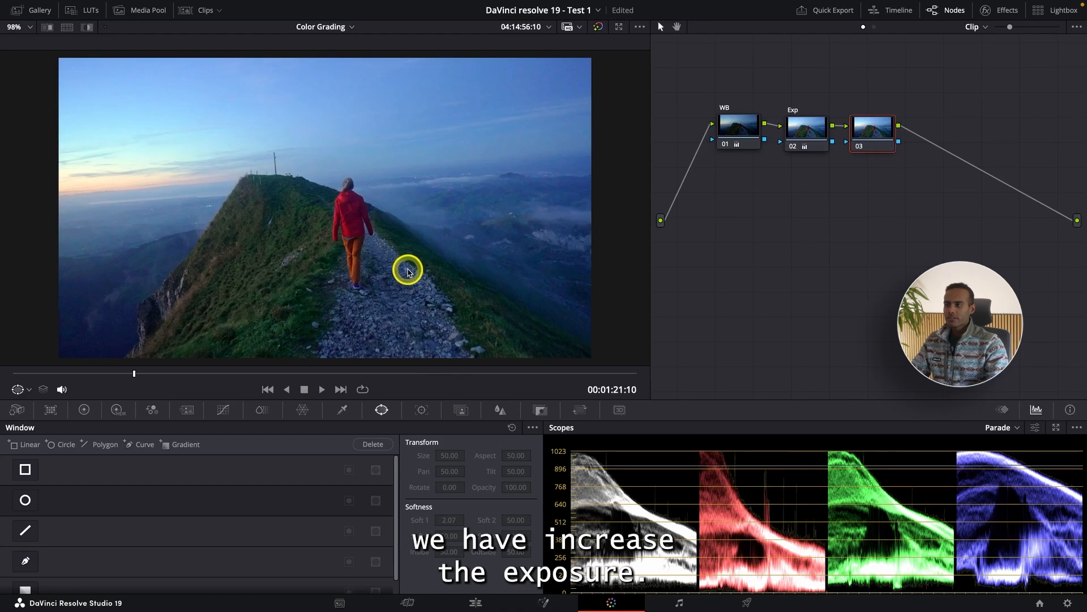
Try raising the Exp node's gain to 1.55 to see the effect on the sky.
click(800, 135)
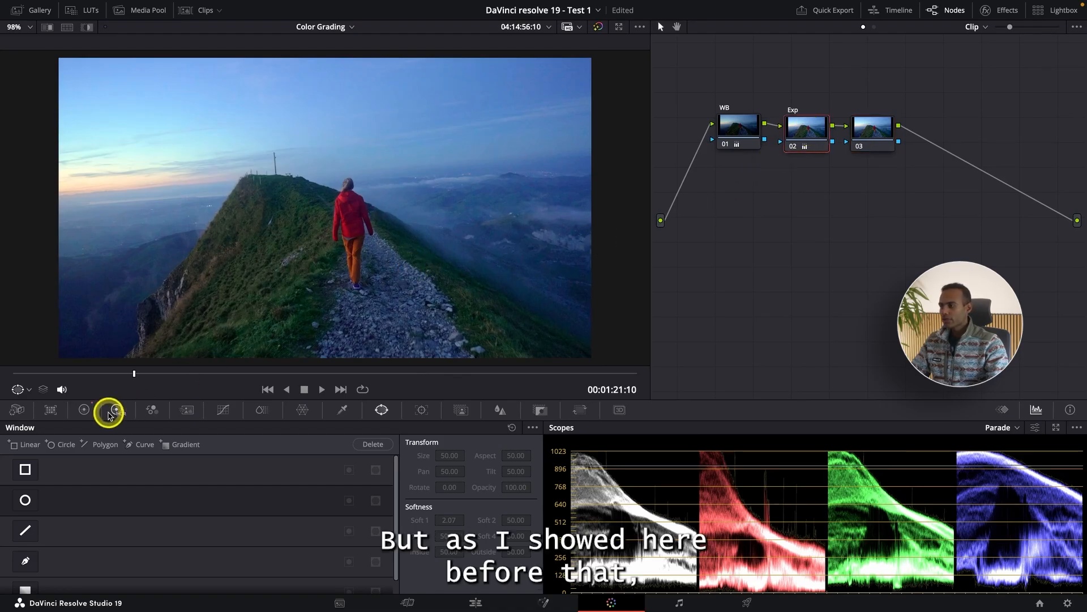
click(81, 413)
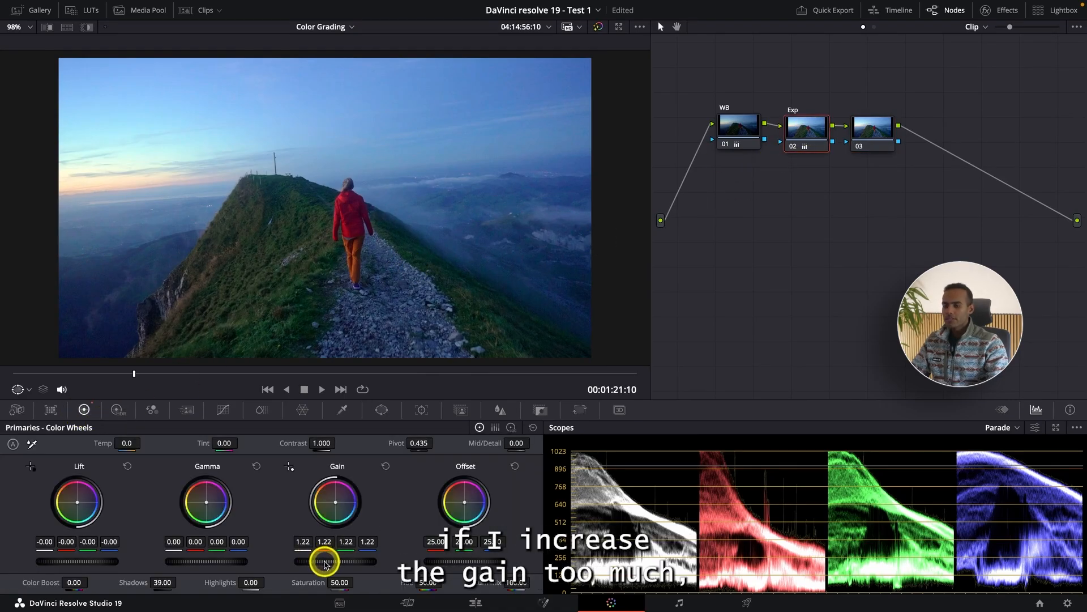
drag(326, 563, 297, 563)
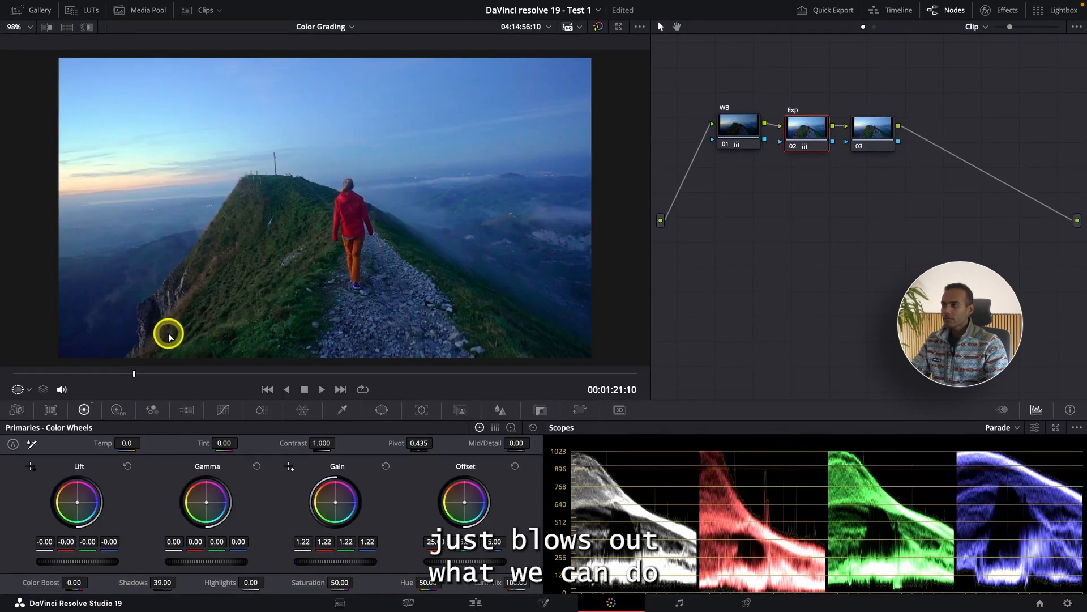
Add a curve window to node 03 and trace it along the ridge line and around the hiker's head, curving past the shoulder.
click(887, 135)
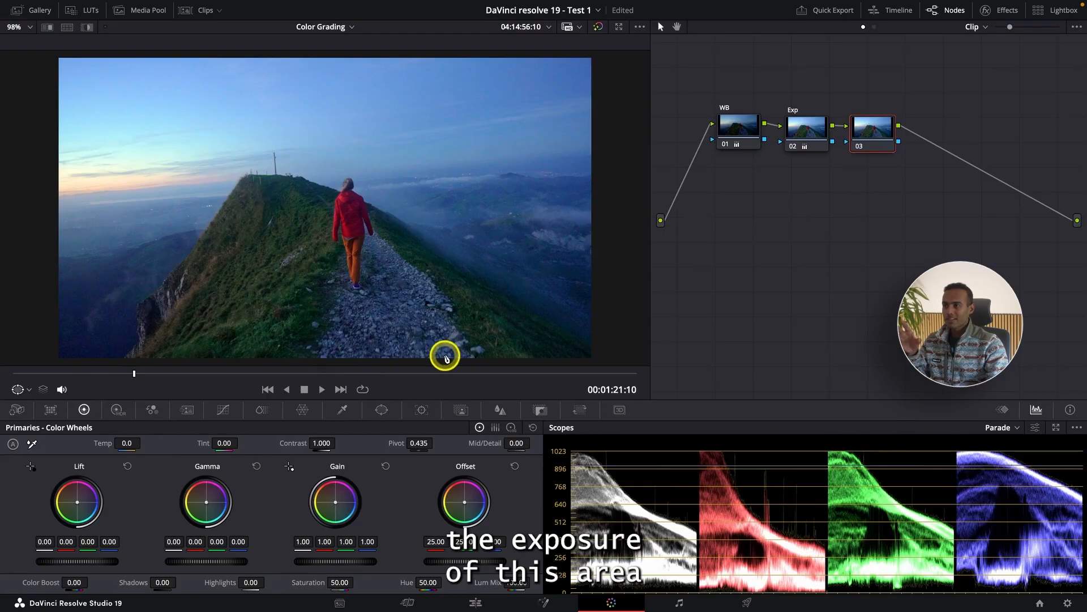
click(382, 410)
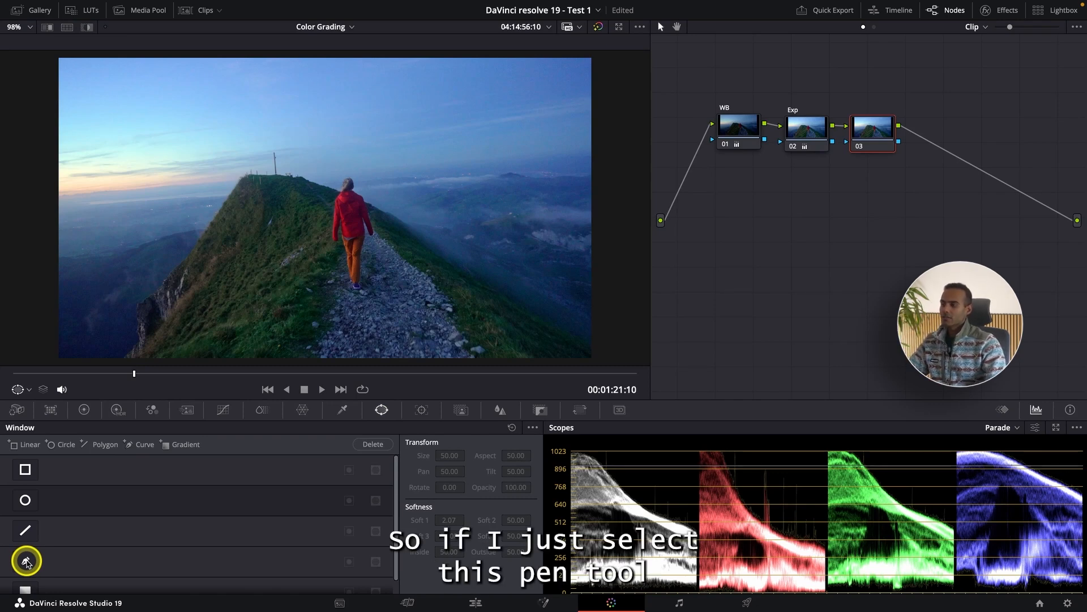
click(26, 560)
scroll(195, 249, down, 3)
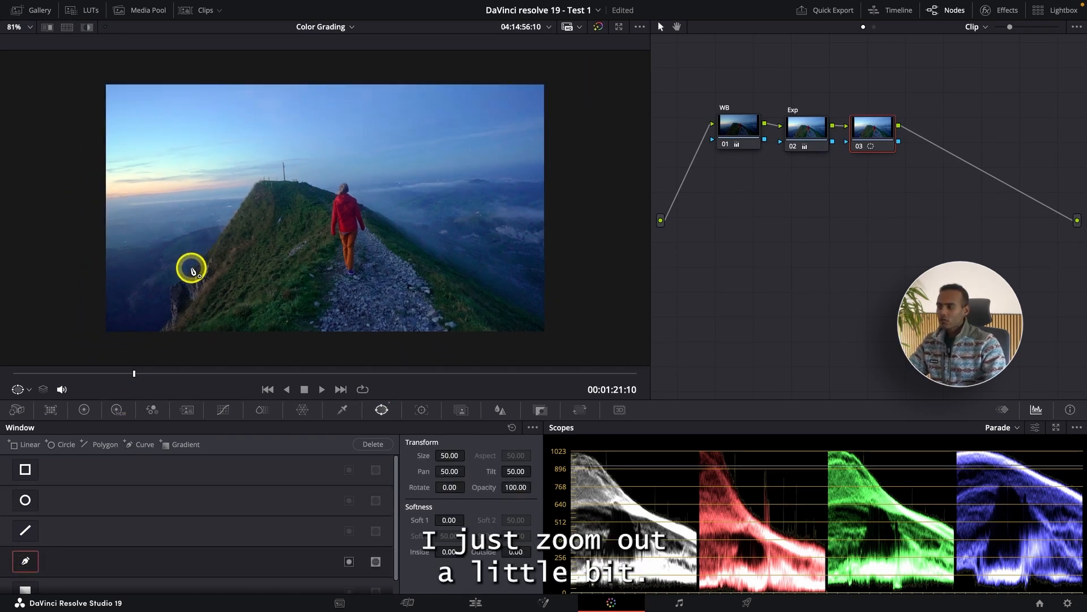
click(90, 251)
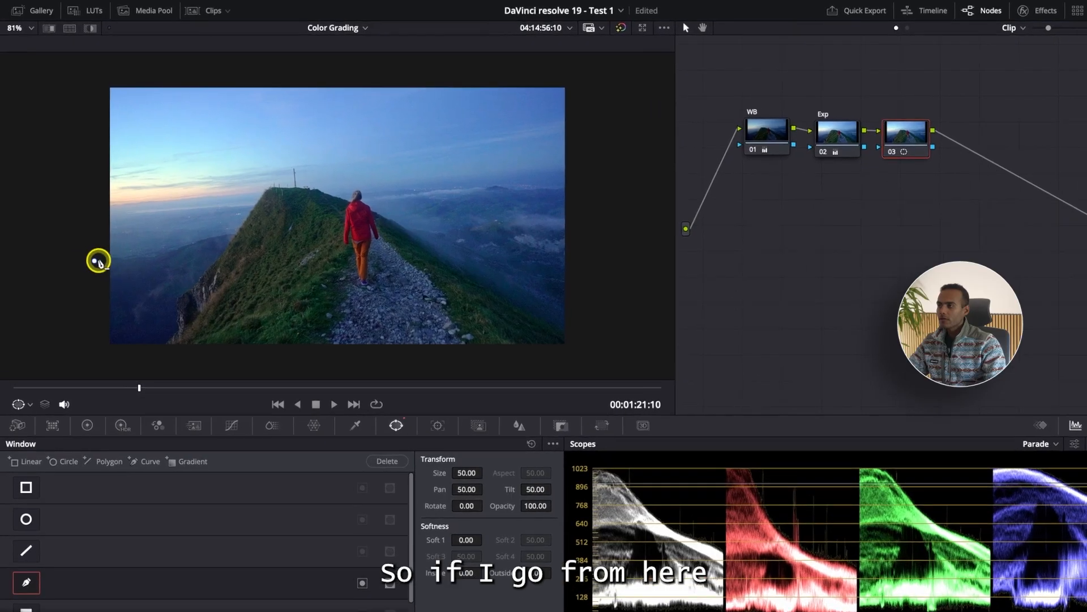
click(112, 250)
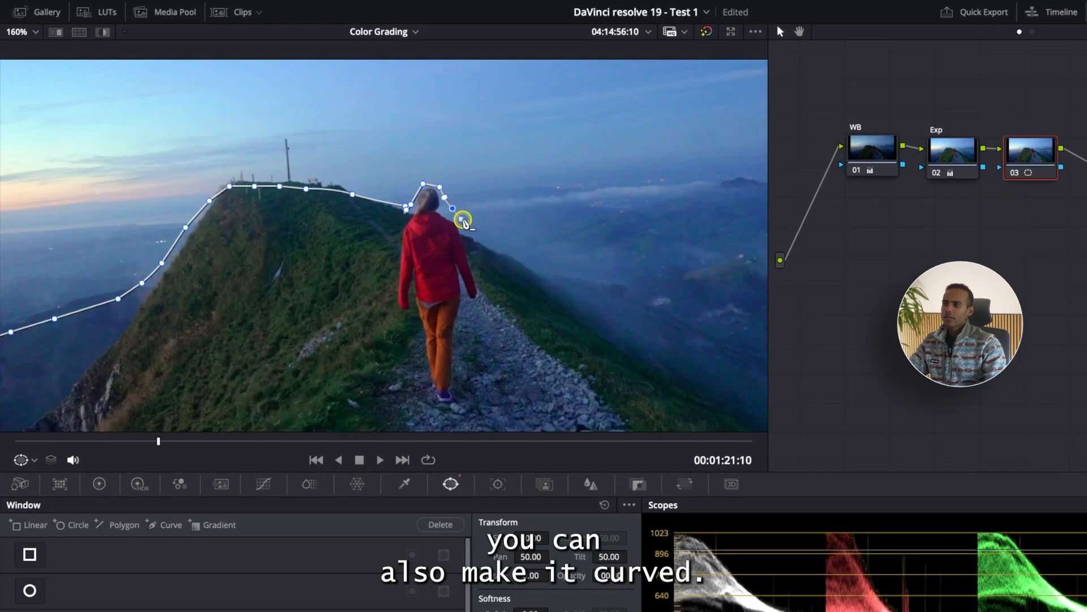
click(496, 244)
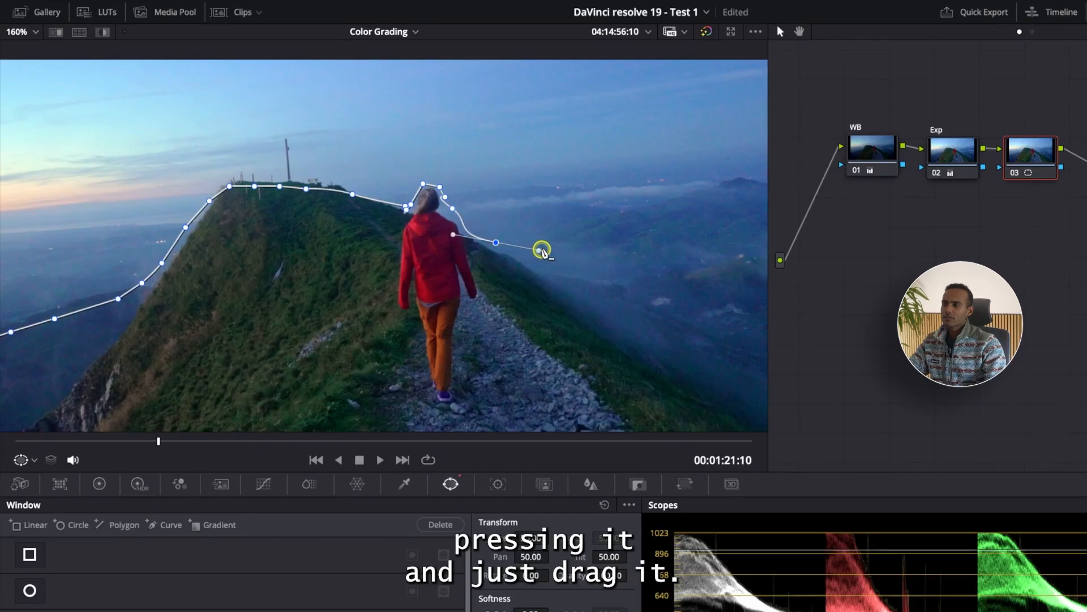
drag(517, 252, 518, 249)
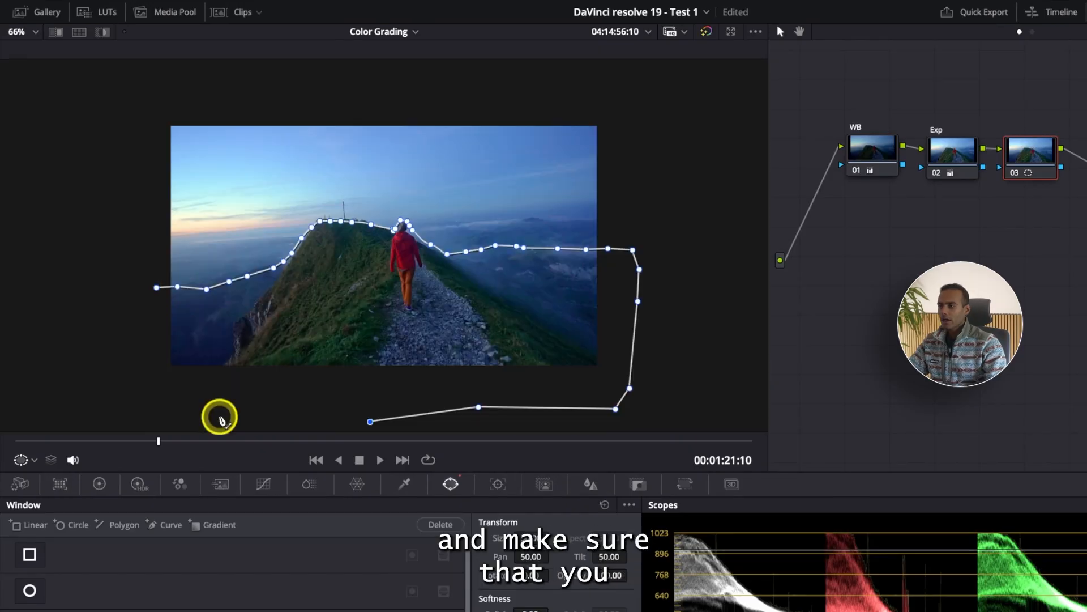
Close the curve window into a loop outside the frame so it encloses the hiker and the ground.
click(205, 417)
click(139, 412)
click(103, 359)
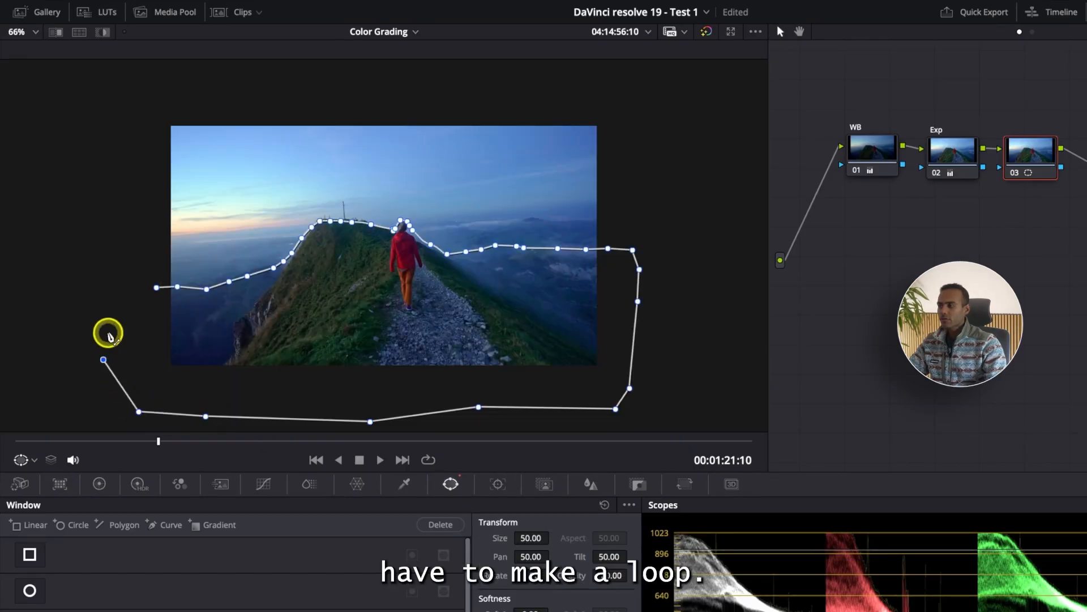
click(116, 302)
click(156, 288)
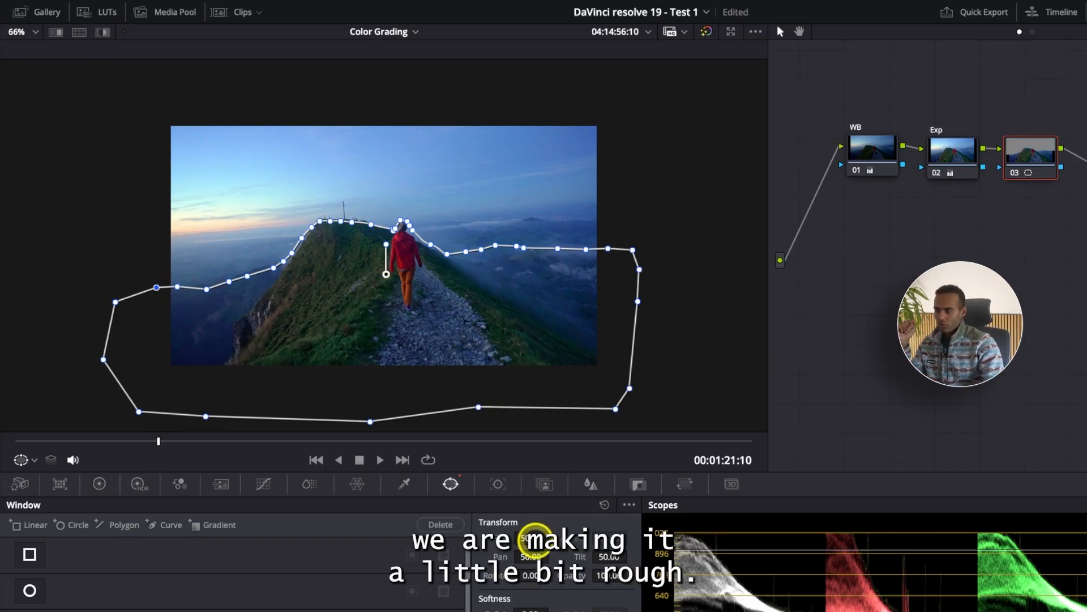
Highlight the area isolated by the curve window and check its edge along the ridge and hiker.
scroll(478, 251, up, 4)
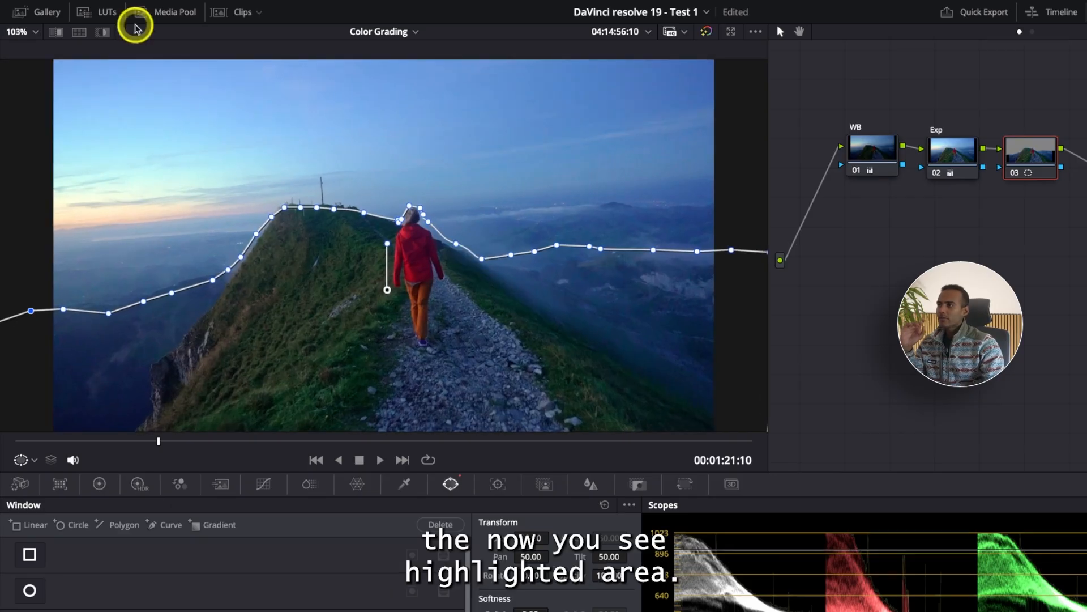
click(105, 35)
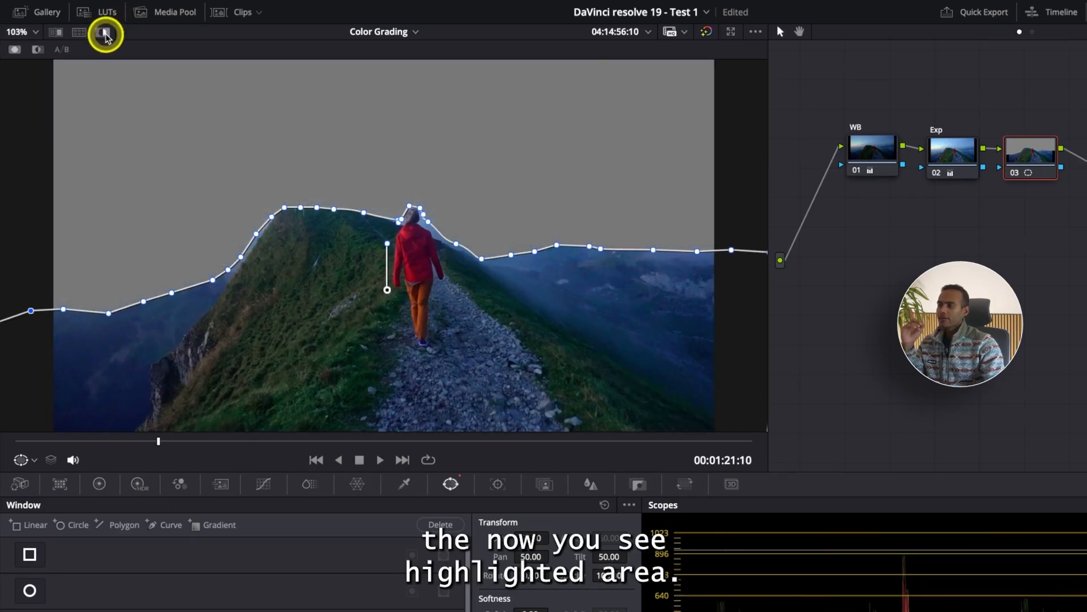
scroll(347, 309, down, 3)
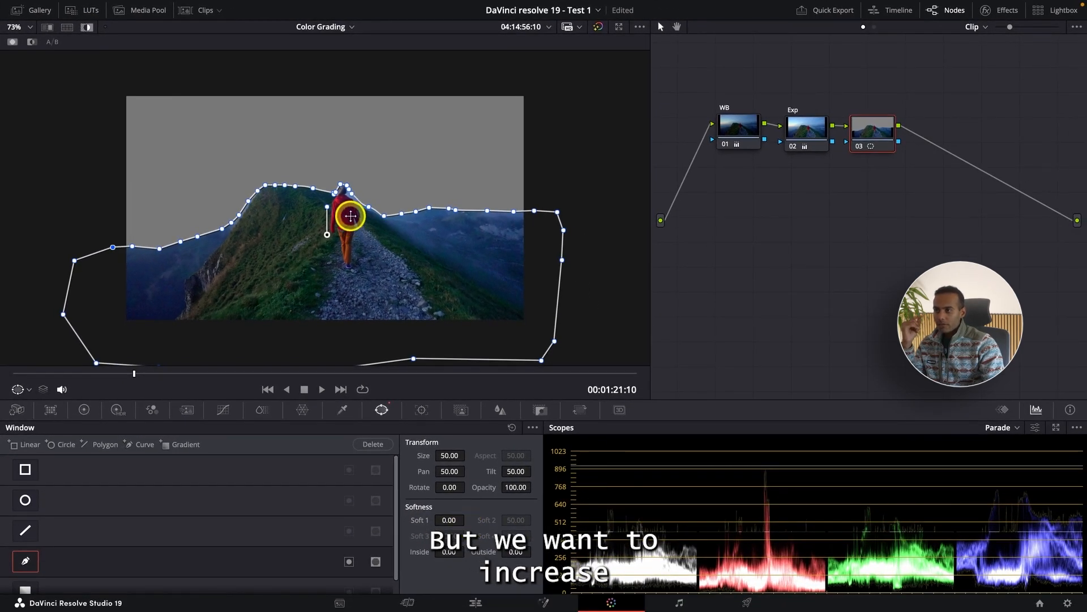
scroll(351, 216, up, 3)
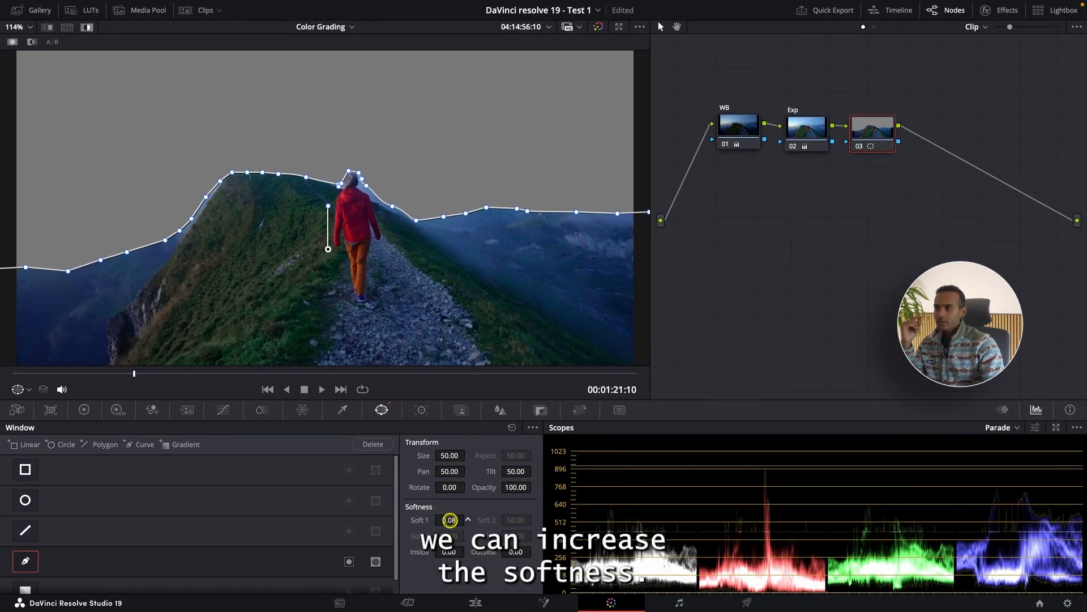
Soften the curve window with Soft 1 at 2.72, Inside 4.80 and Outside 9.26, and turn the highlight off.
drag(470, 519, 525, 518)
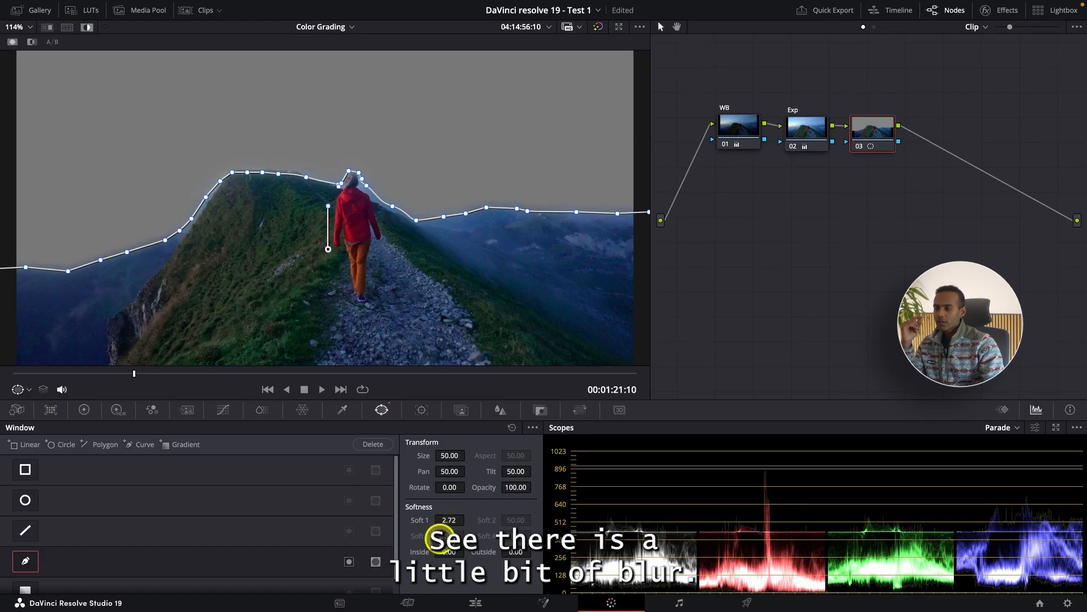
drag(445, 552, 581, 536)
mouse_move(519, 555)
mouse_down()
mouse_move(816, 488)
mouse_move(963, 468)
mouse_move(782, 481)
mouse_move(502, 547)
mouse_up()
click(87, 29)
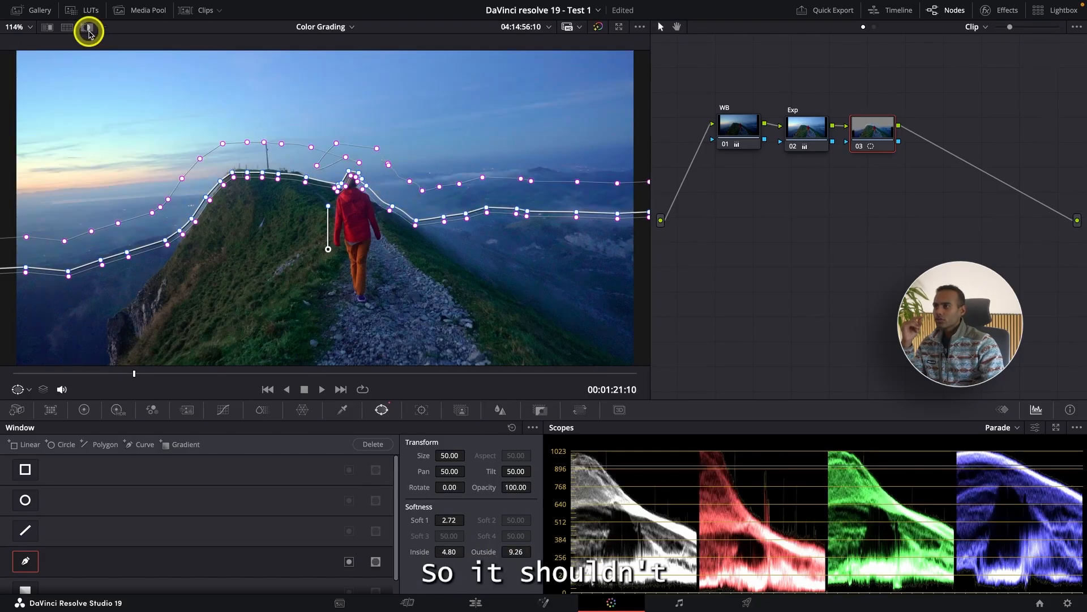
scroll(274, 236, down, 4)
scroll(274, 236, down, 1)
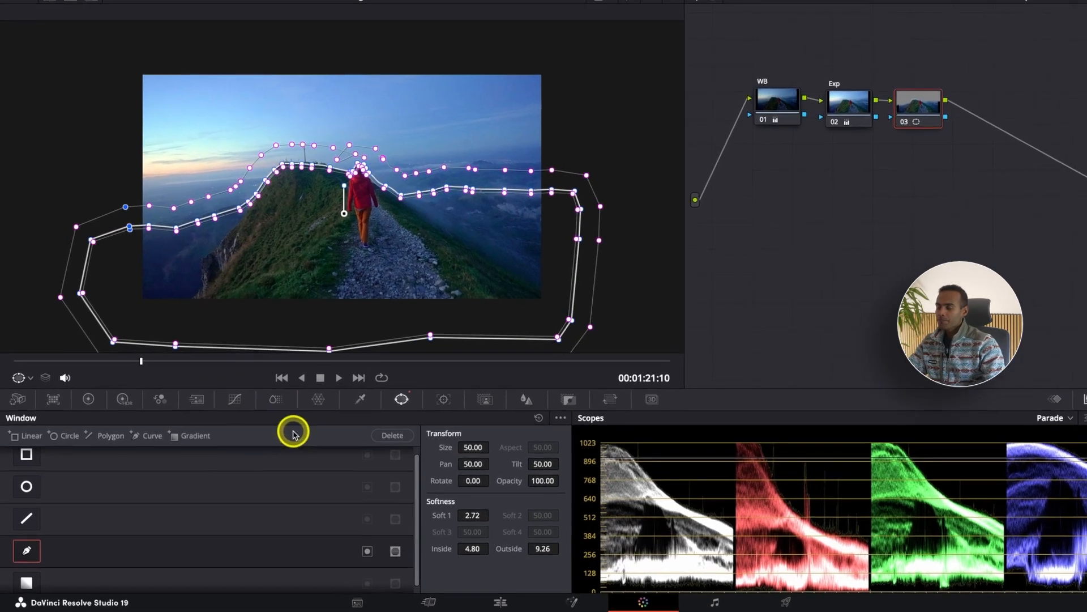
Try brightening the masked foreground by lifting the middle of the custom luma curve, and reset the curve.
click(229, 414)
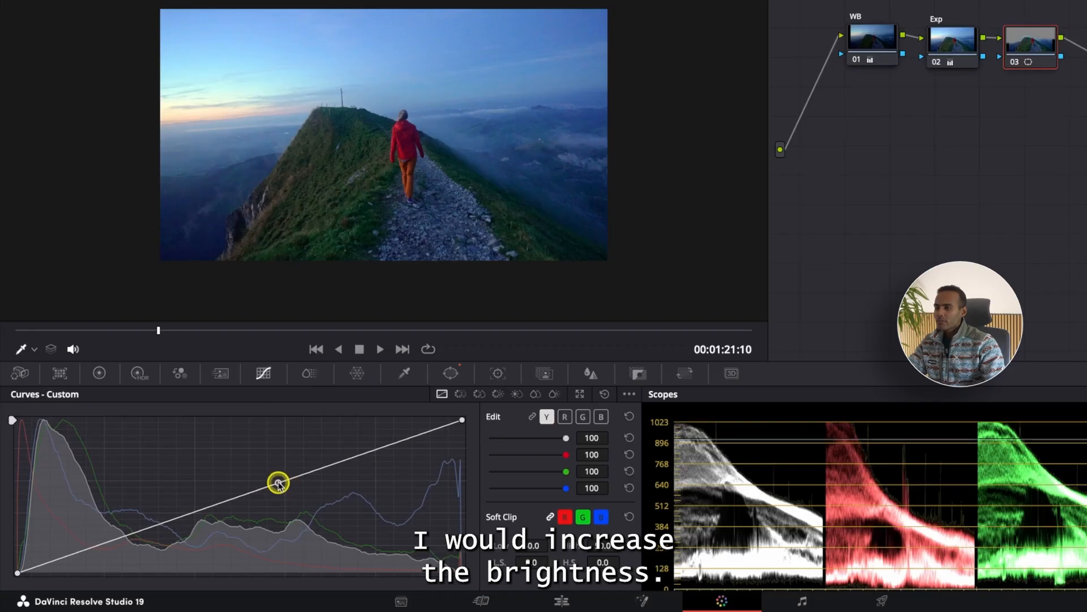
mouse_move(278, 483)
mouse_down()
mouse_move(260, 461)
mouse_move(268, 467)
mouse_up()
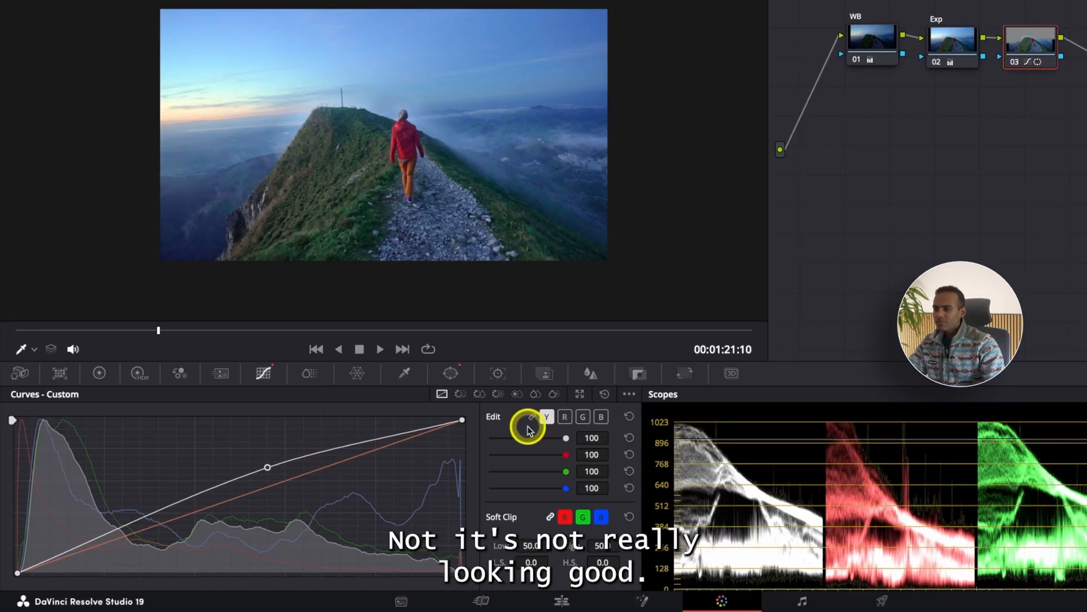
click(604, 395)
Brighten the masked foreground with gain at 1.37 and shadows at 2.50.
click(99, 373)
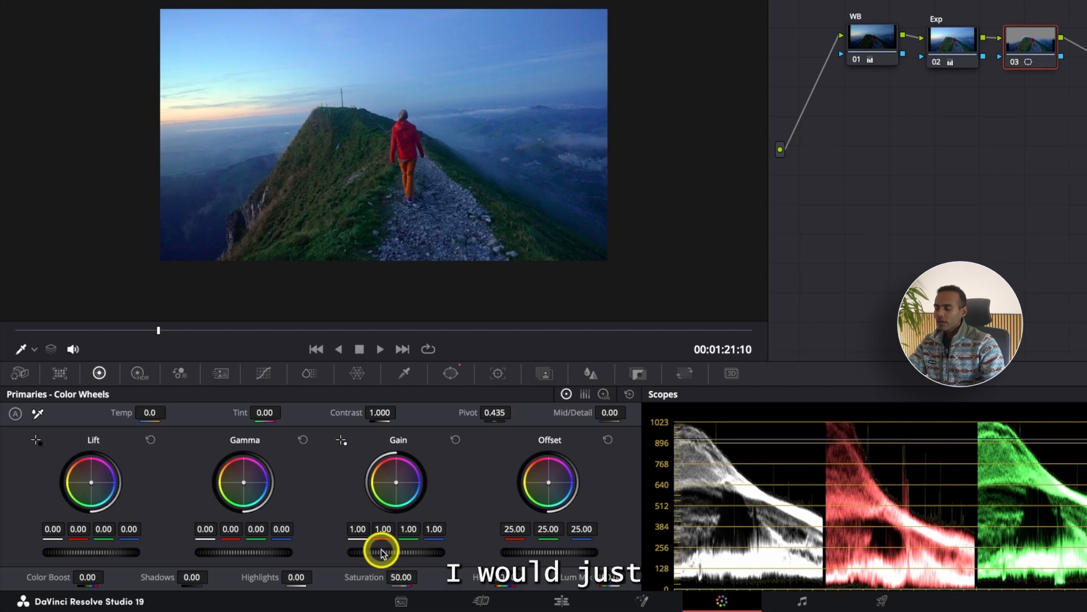
drag(381, 552, 435, 553)
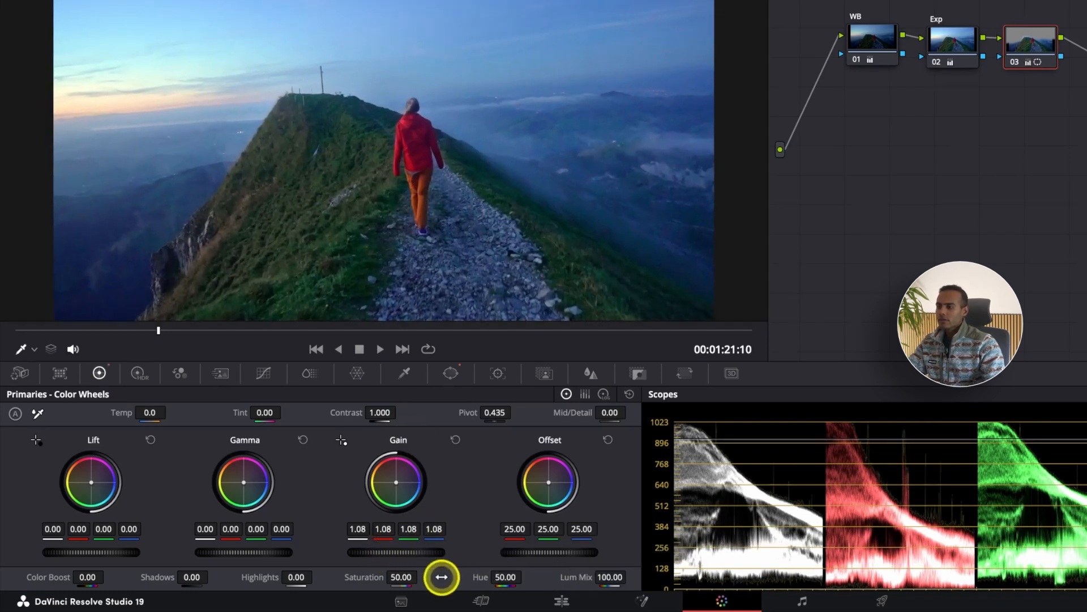
drag(401, 549, 577, 532)
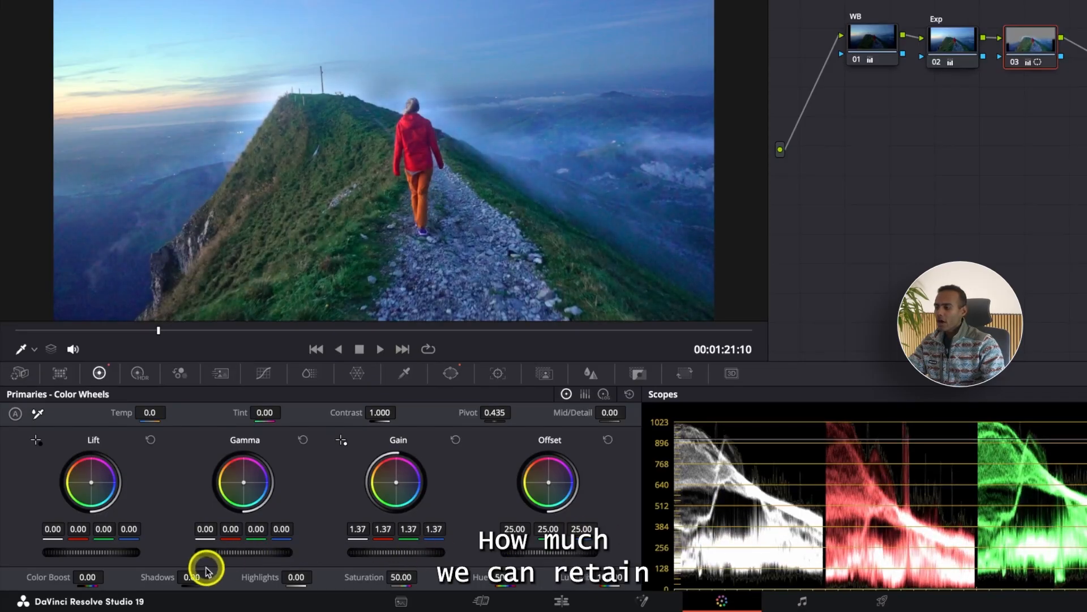
mouse_move(192, 575)
mouse_down()
mouse_move(211, 575)
mouse_move(193, 575)
mouse_up()
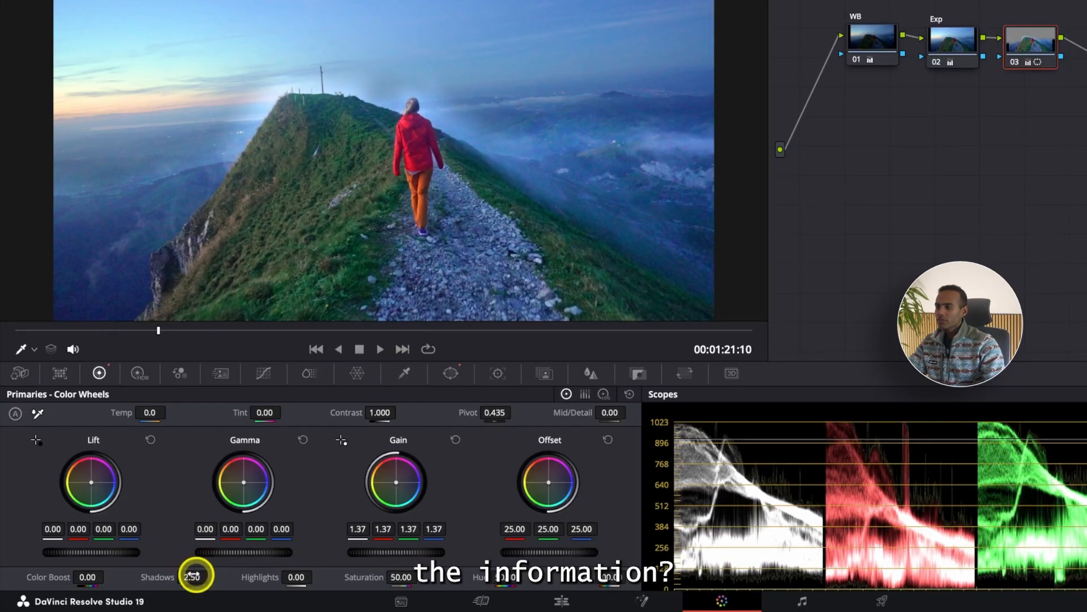
Compare the image with node 03 disabled and enabled.
scroll(324, 269, down, 4)
scroll(324, 269, up, 1)
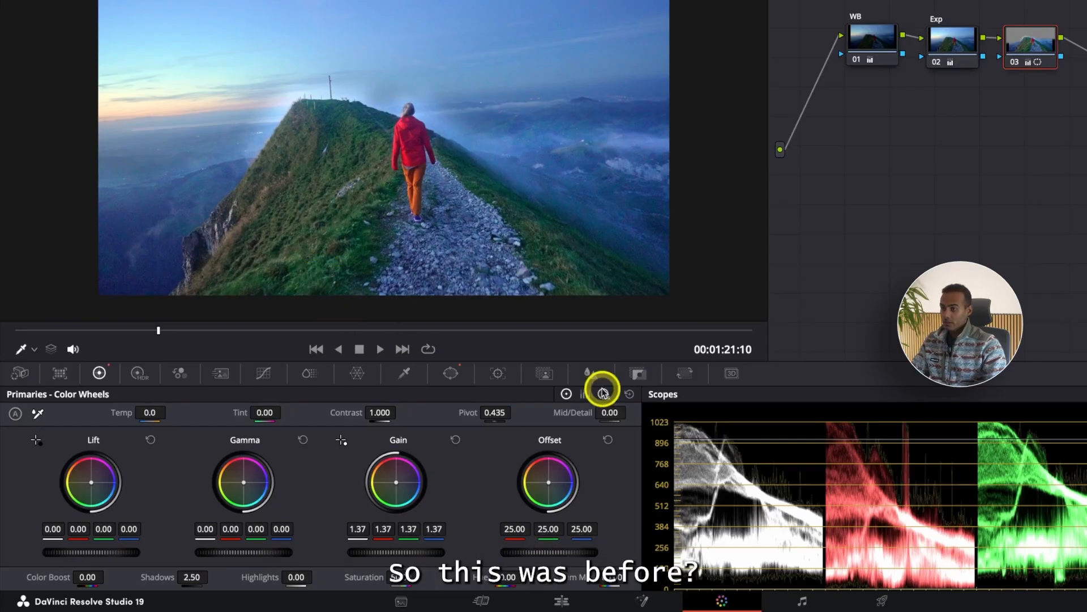
key(shift+d)
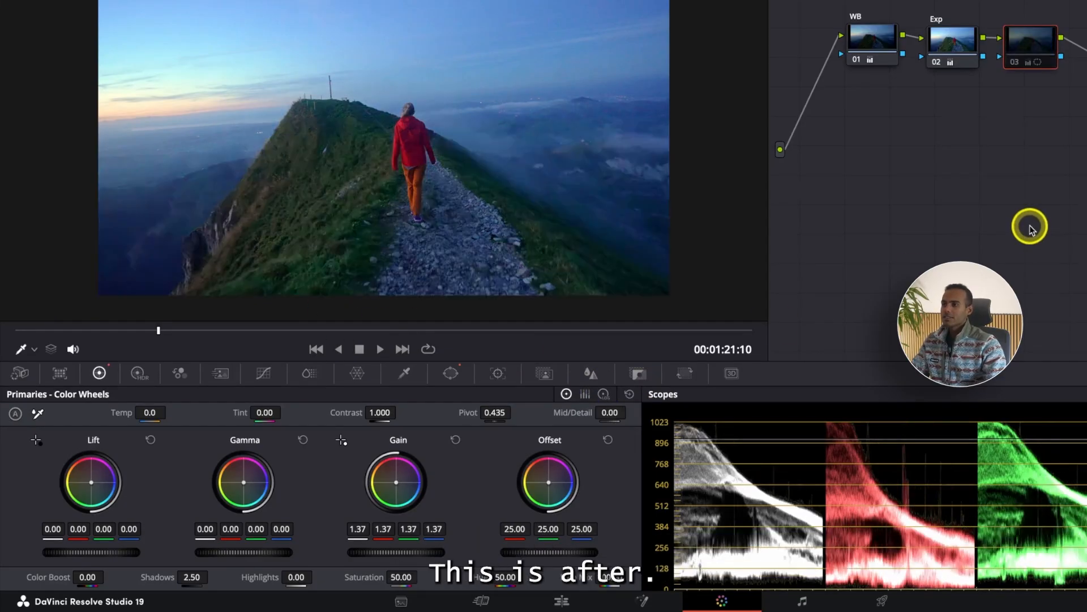
key(shift+d)
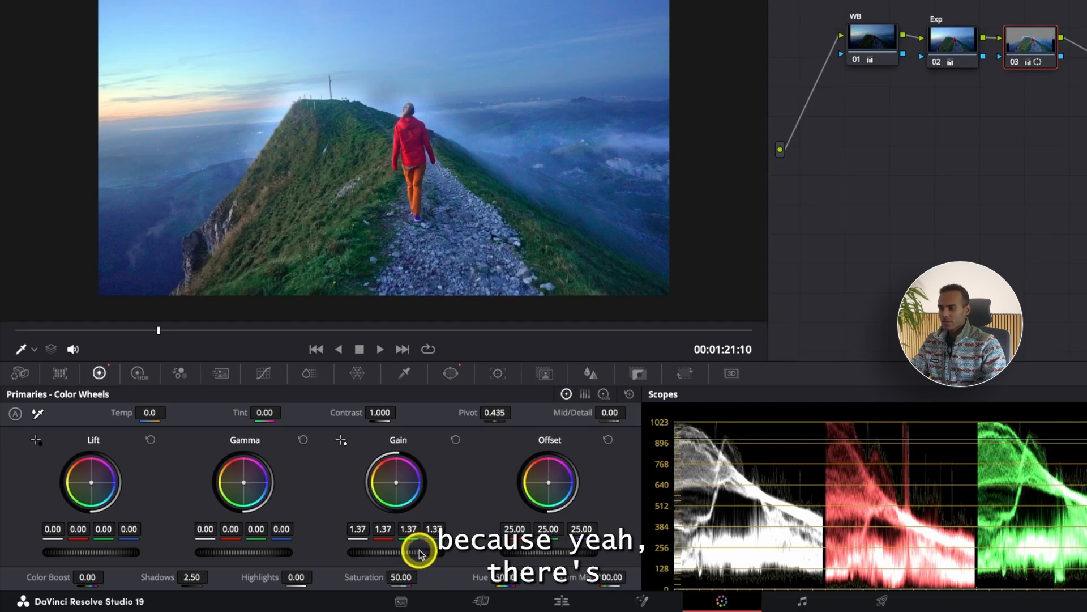
Reduce node 03's gain to 1.30 and increase the curve window's outside softness to 15.94.
drag(417, 546, 363, 542)
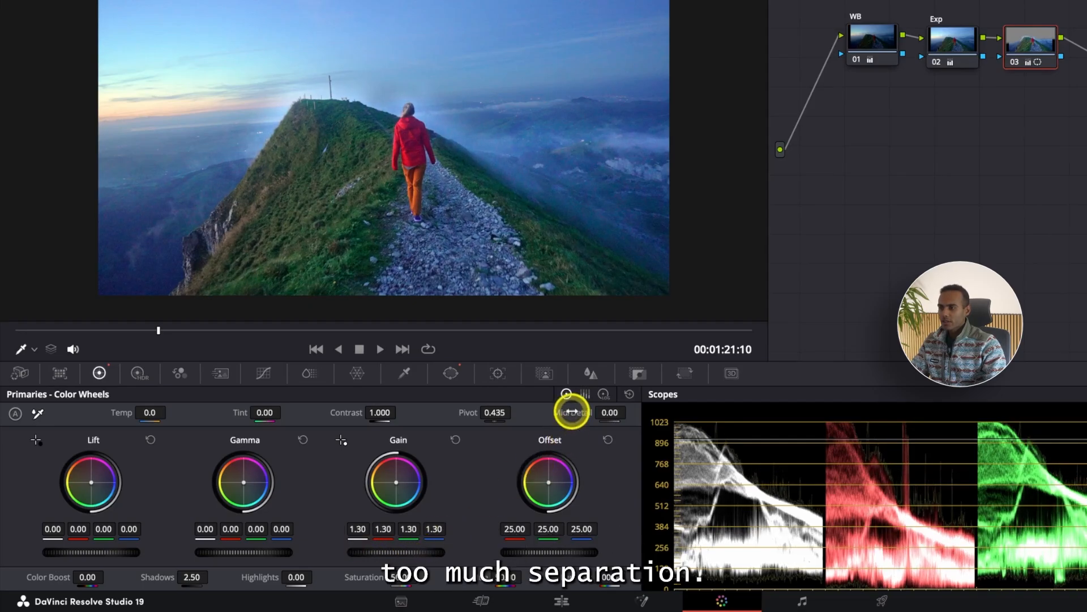
click(452, 373)
drag(583, 541, 826, 521)
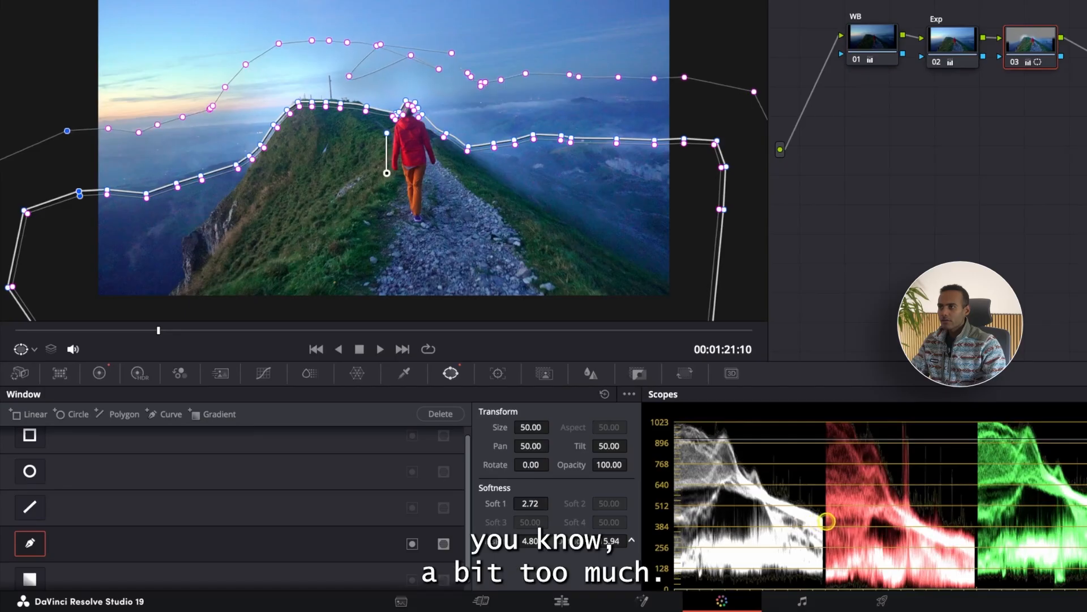
Reshape the outer softness points above the hiker's head and raise the window's inside softness to about 17.7.
click(394, 49)
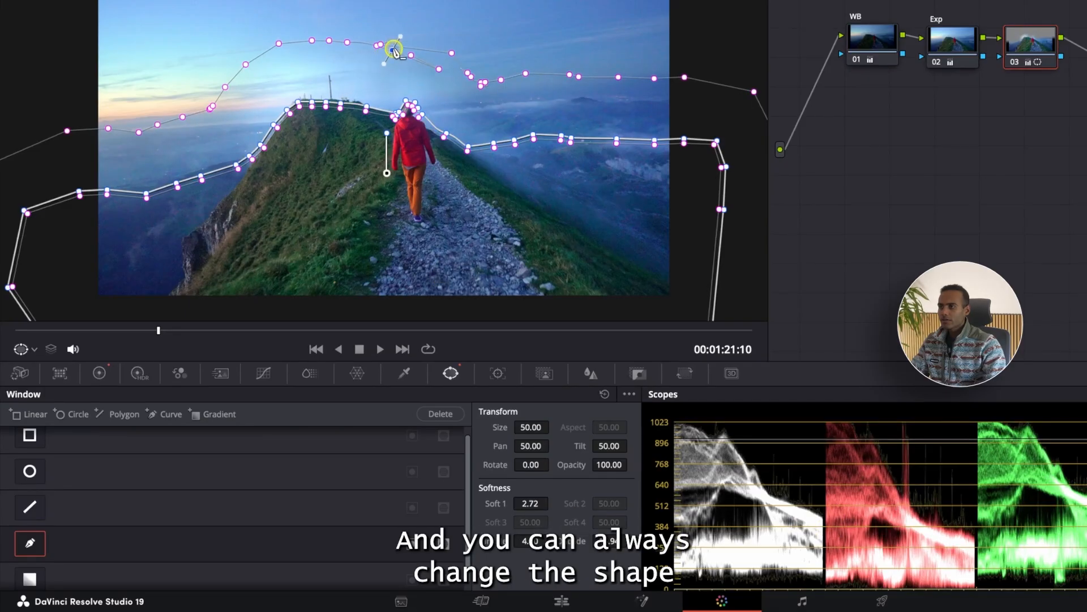
drag(457, 56, 396, 63)
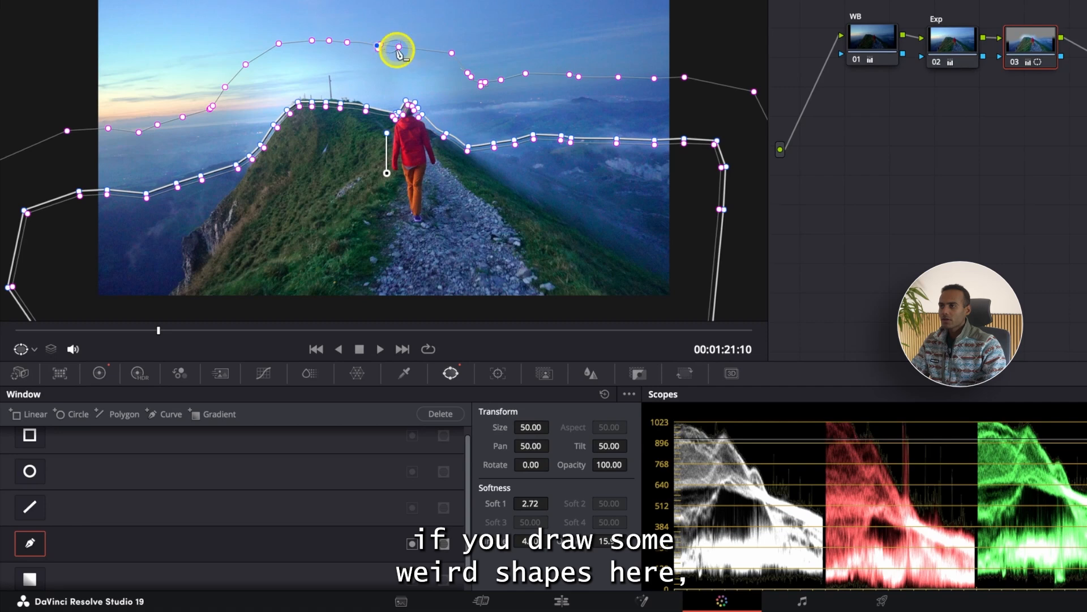
drag(388, 48, 390, 61)
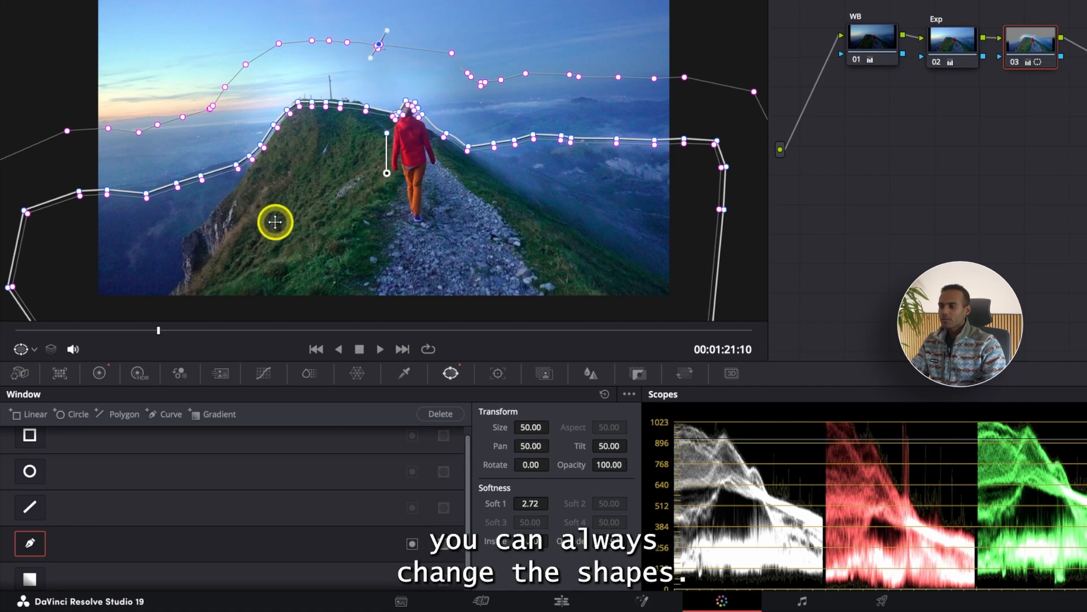
drag(539, 538, 964, 444)
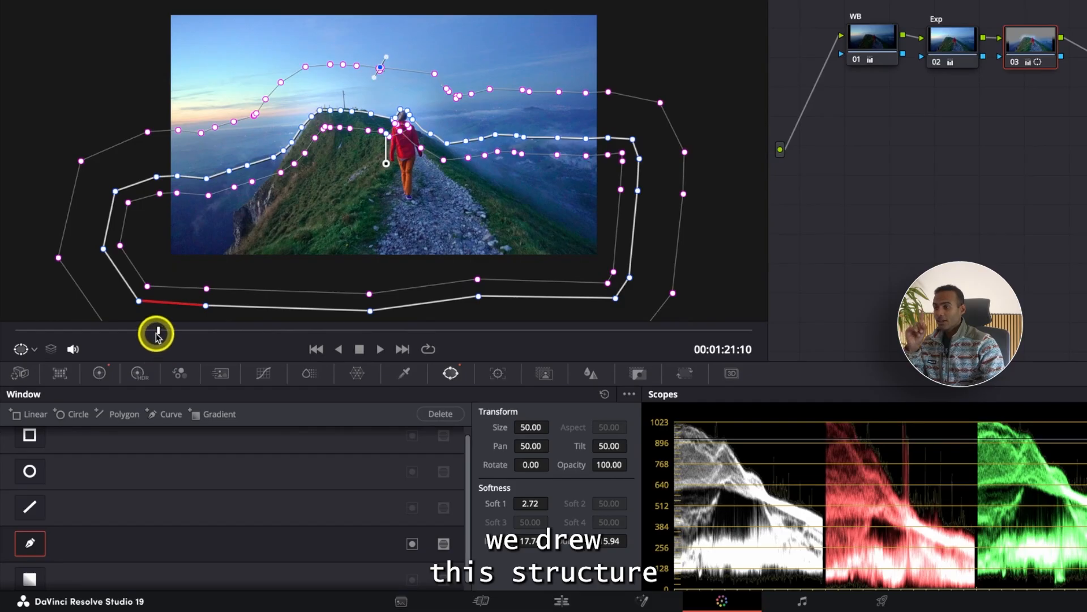
Try tracking the curve window forward from 00:01:21:08 with Pan, Tilt, Zoom, Rotate and 3D enabled, and undo the track.
mouse_move(158, 333)
mouse_down()
mouse_move(5, 329)
mouse_move(165, 331)
mouse_up()
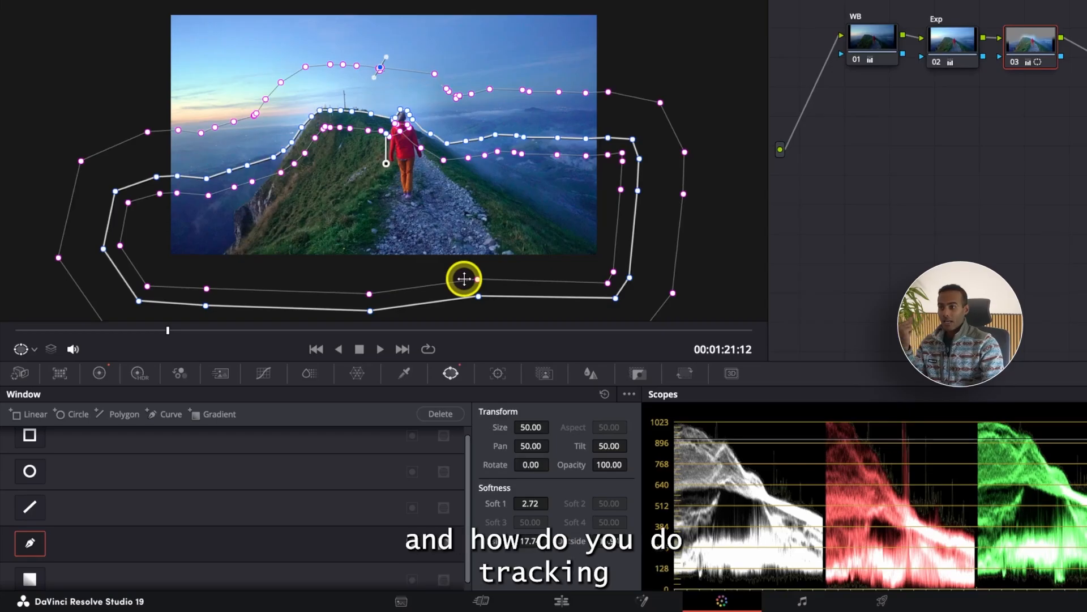
click(499, 375)
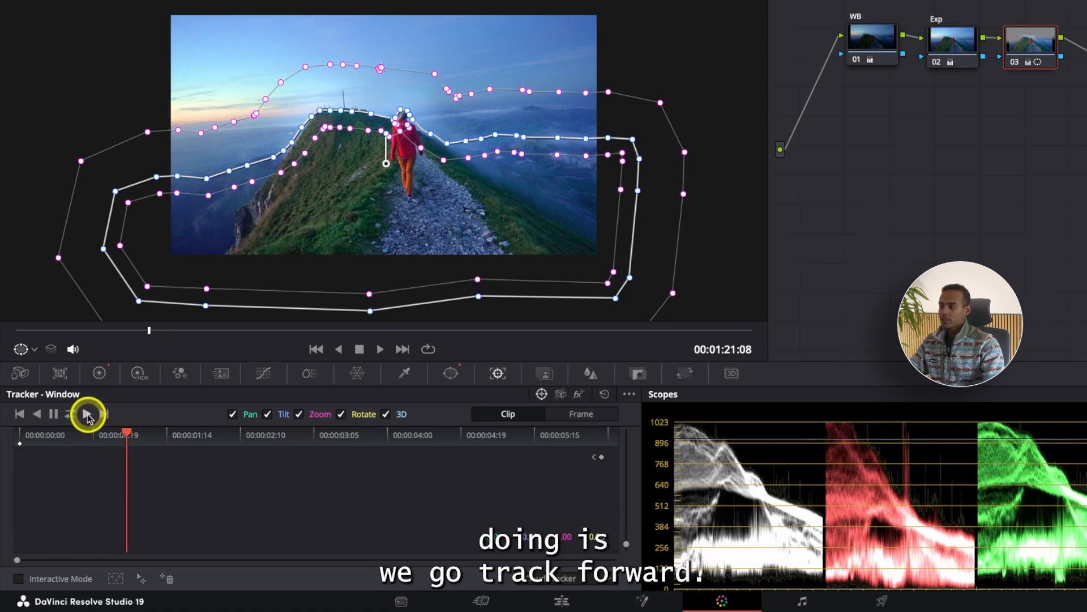
click(87, 416)
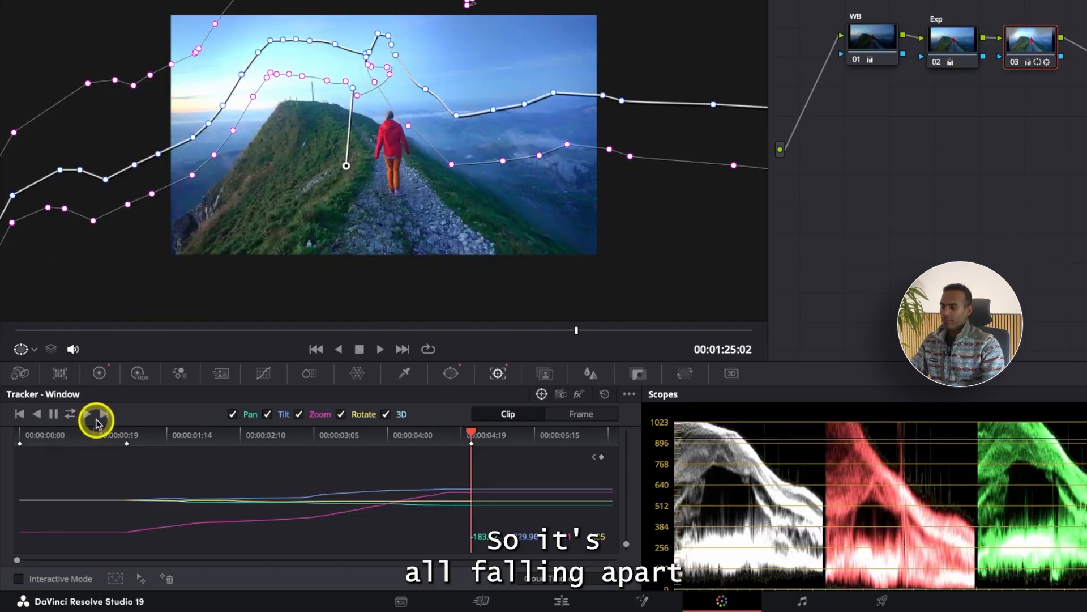
key(ctrl+z)
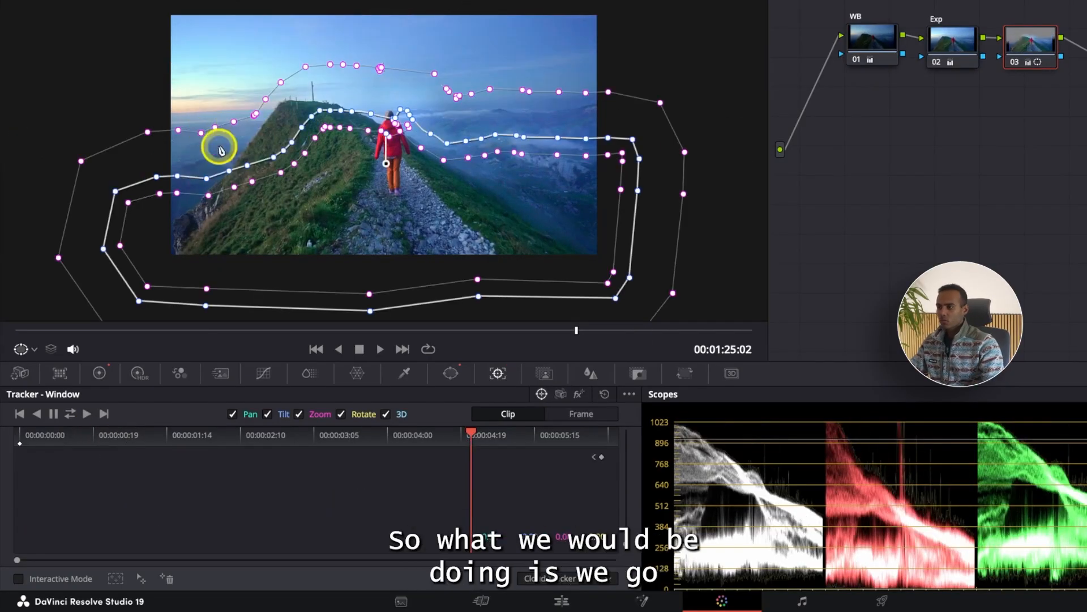
Disable Rotate and 3D, try tracking the curve window forward from 00:01:21:06 with Pan, Tilt and Zoom, and undo the track.
click(386, 415)
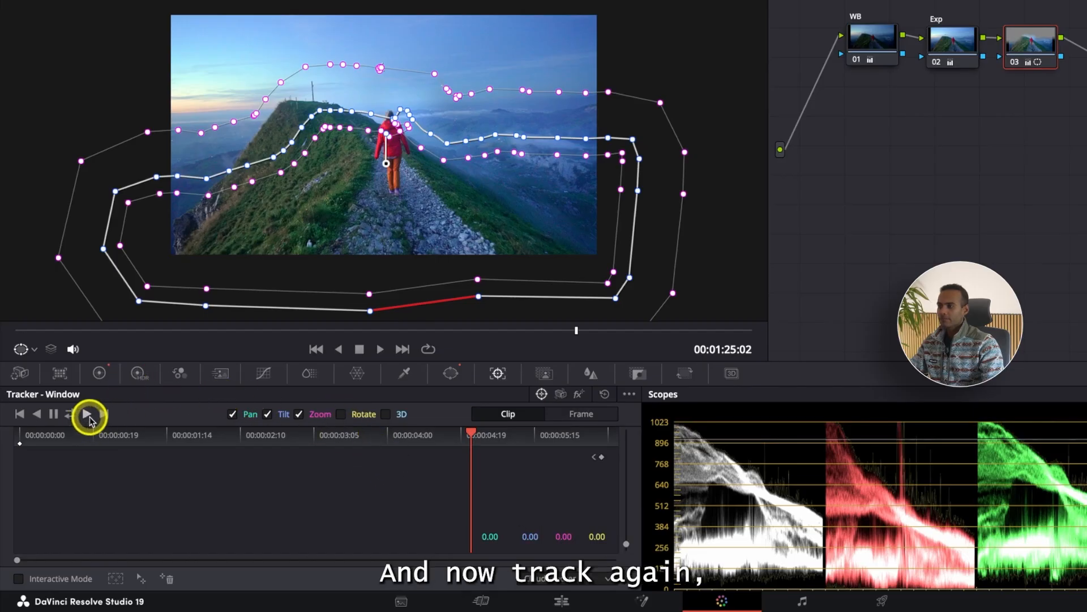
click(86, 414)
drag(473, 441, 122, 441)
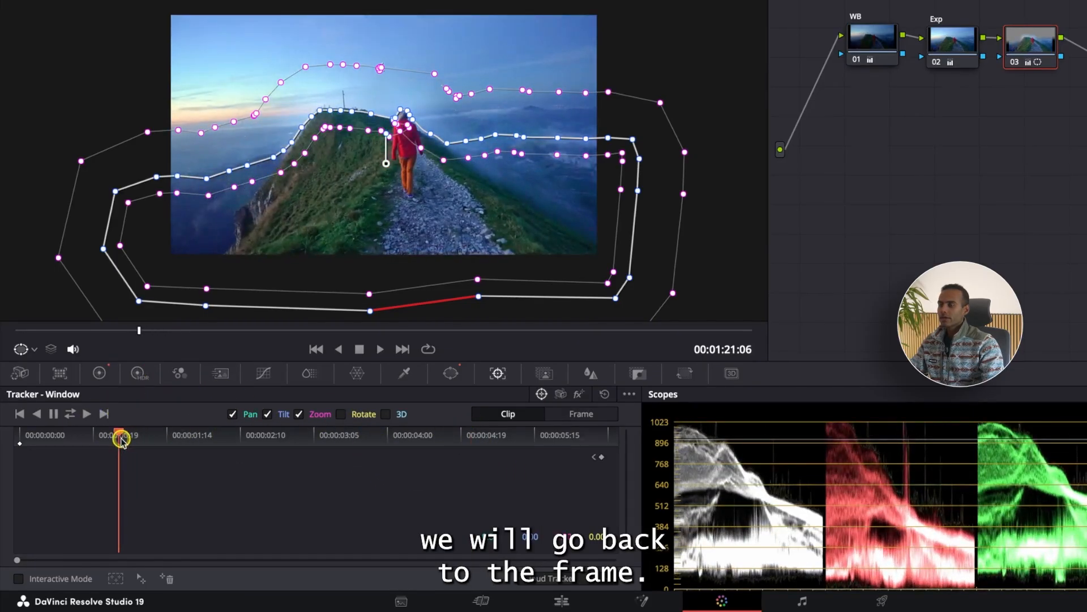
click(88, 415)
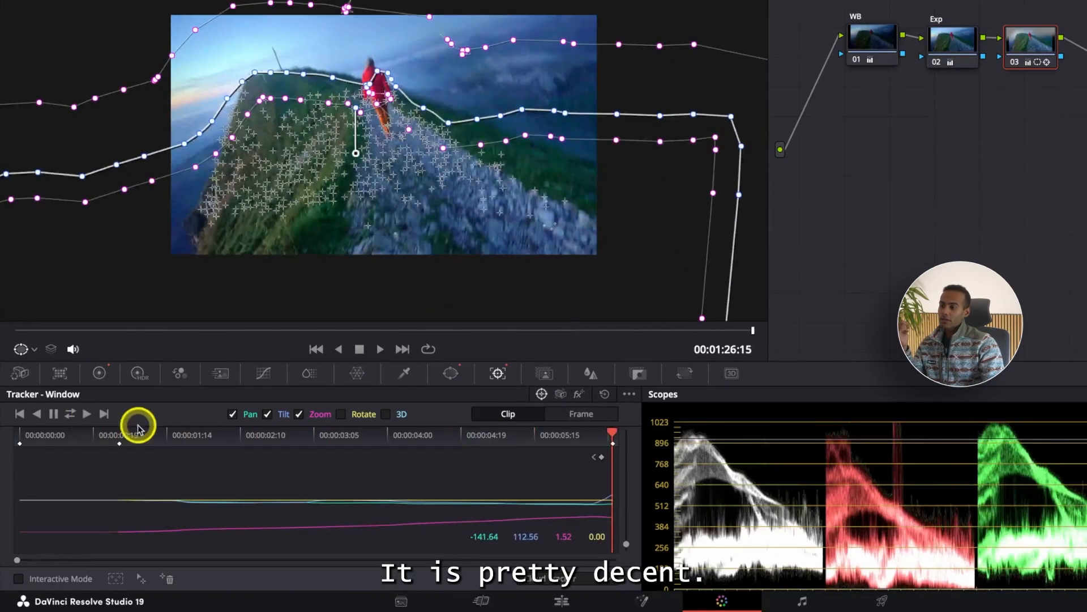
drag(608, 433, 120, 438)
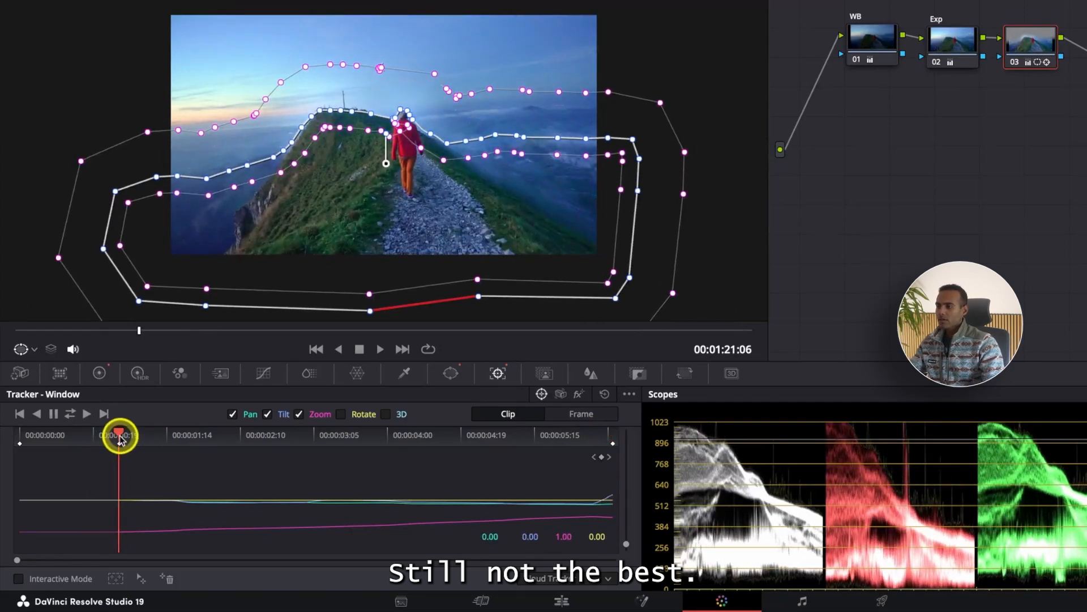
key(ctrl+z)
Disable Zoom, try tracking the curve window forward with Pan and Tilt, and undo the track.
click(300, 415)
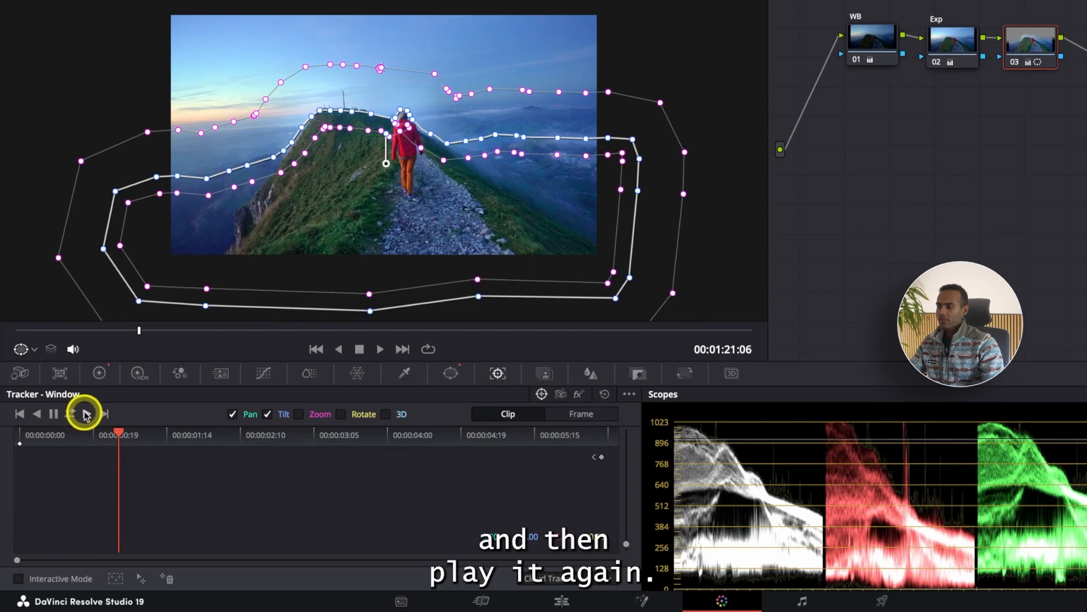
click(86, 414)
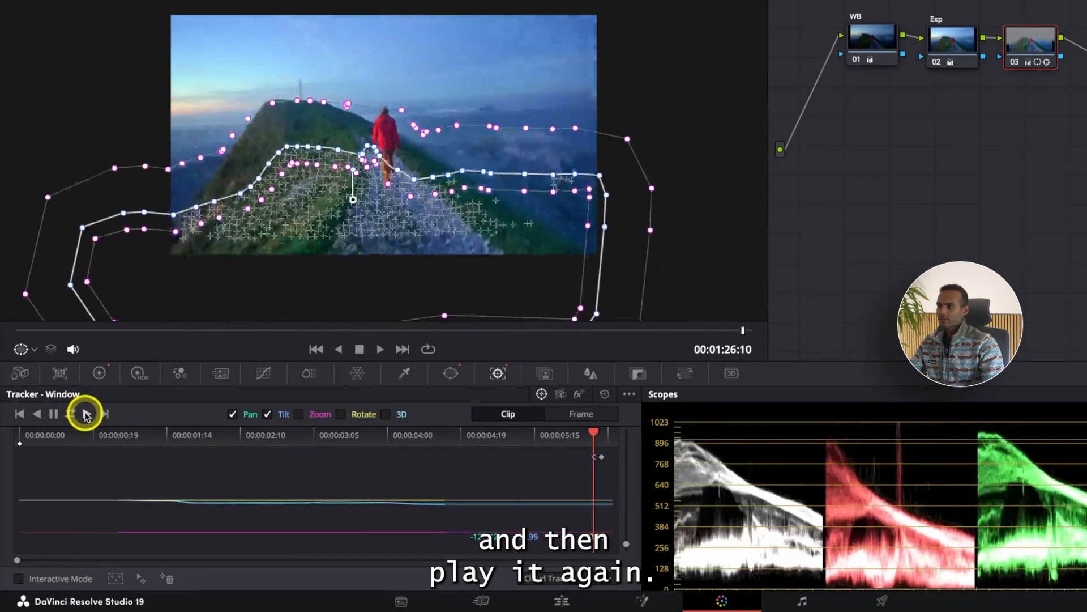
key(ctrl+z)
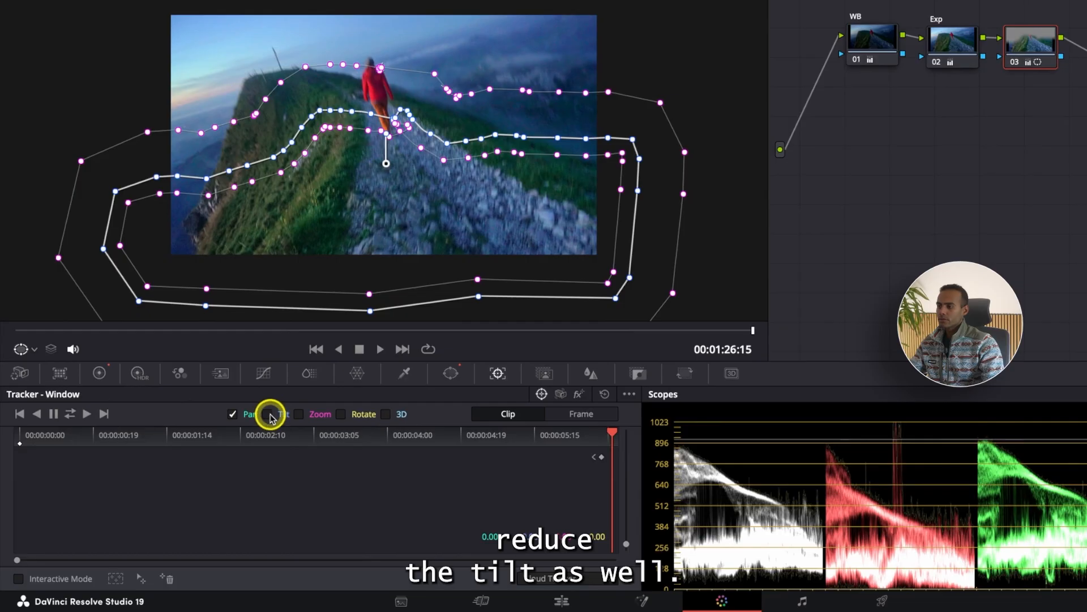
Undo the latest softness adjustments of the curve window along with node 03's gain reduction.
key(ctrl+z)
key(ctrl+z)
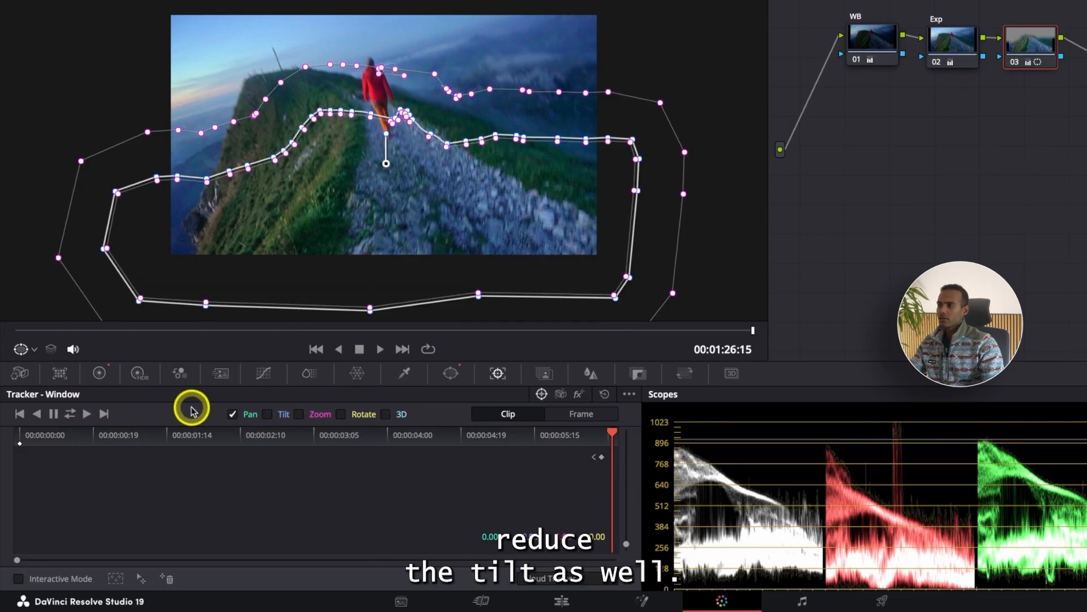
key(ctrl+z)
Track the curve window forward from 00:01:21:08 to the end of the clip with only Pan enabled.
click(609, 434)
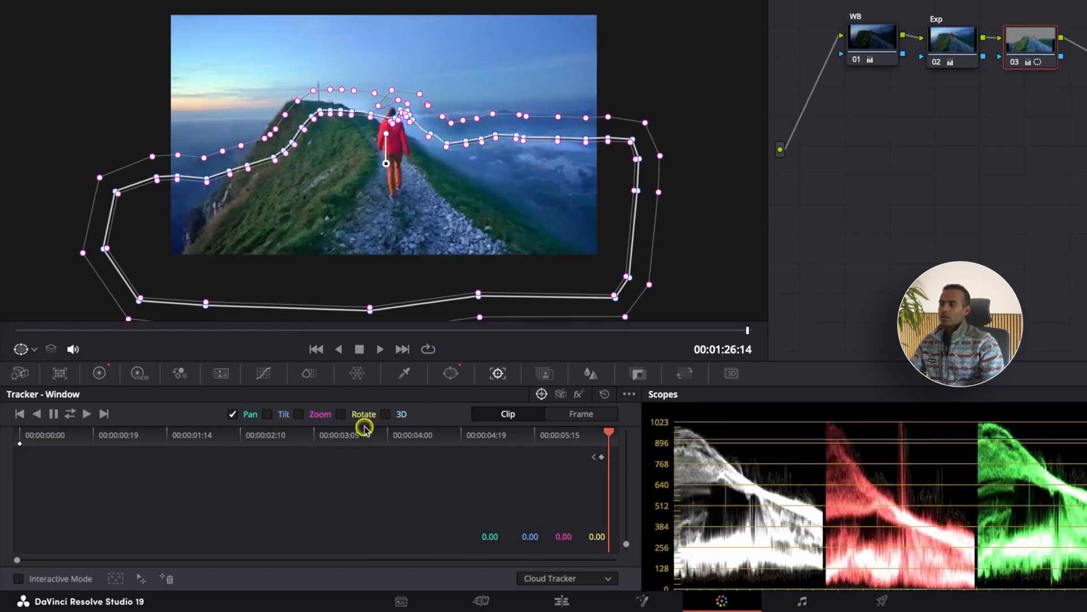
drag(365, 427, 129, 413)
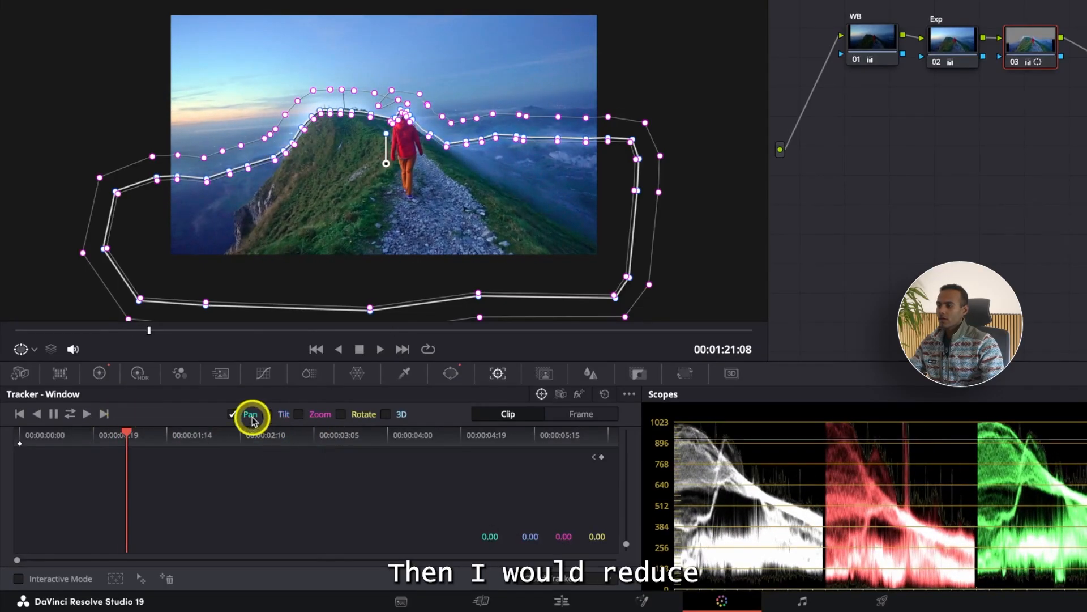
click(86, 415)
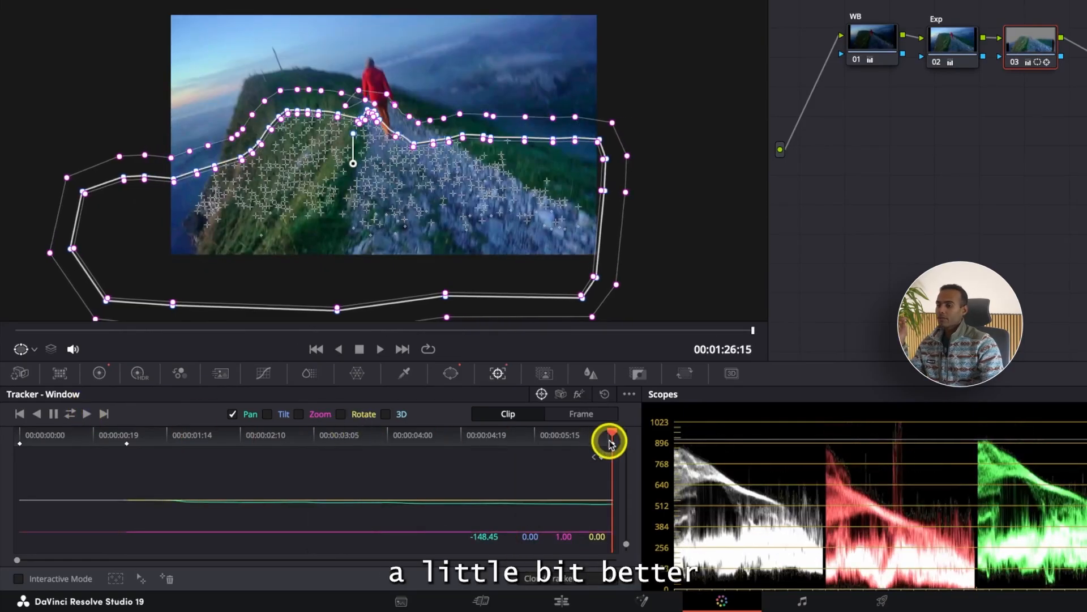
Track the curve window in reverse from 00:01:21:07 to the start of the clip.
drag(607, 437, 123, 439)
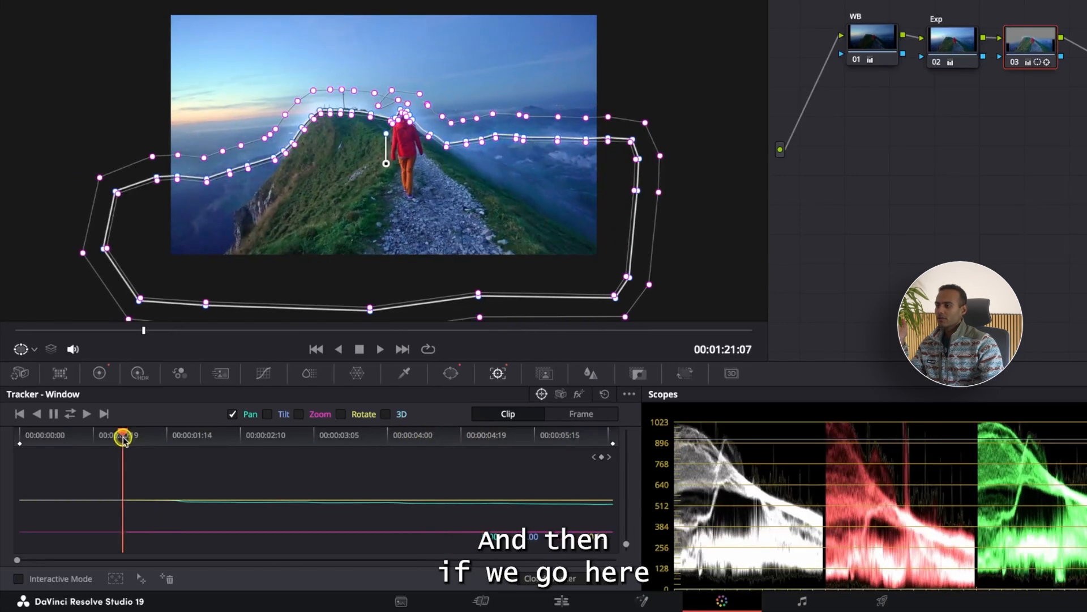
click(38, 414)
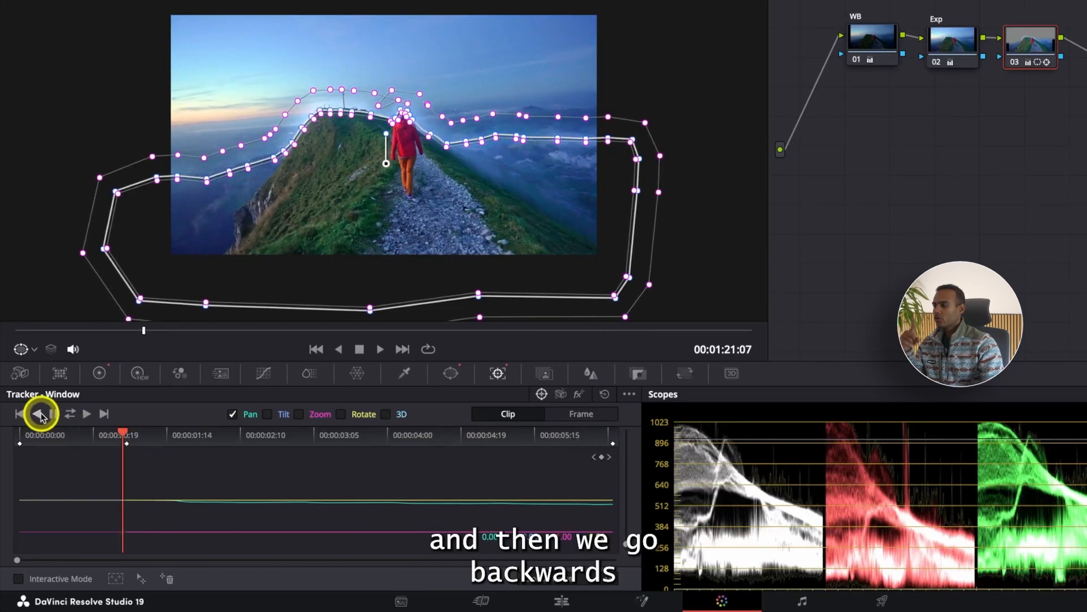
click(38, 415)
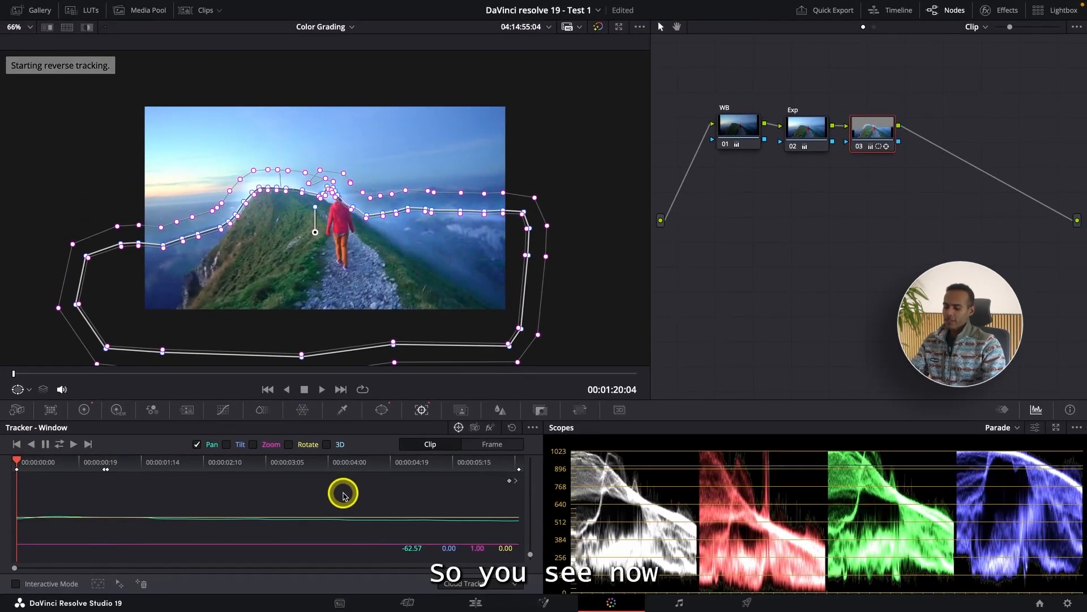
Check the image in full screen and reduce node 03's gain to 1.16.
key(ctrl+f)
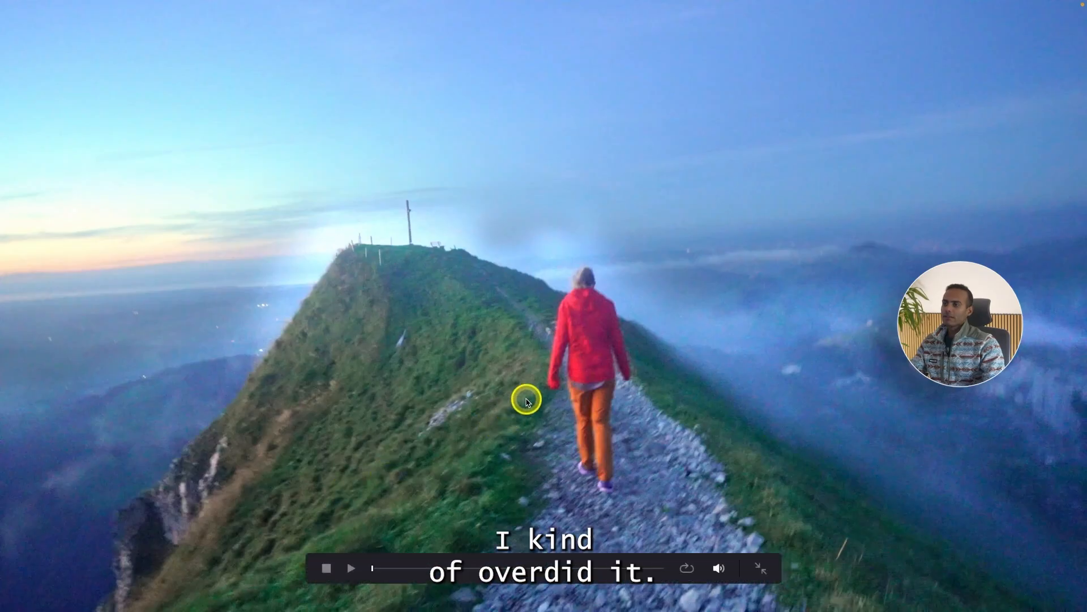
key(ctrl+f)
click(84, 410)
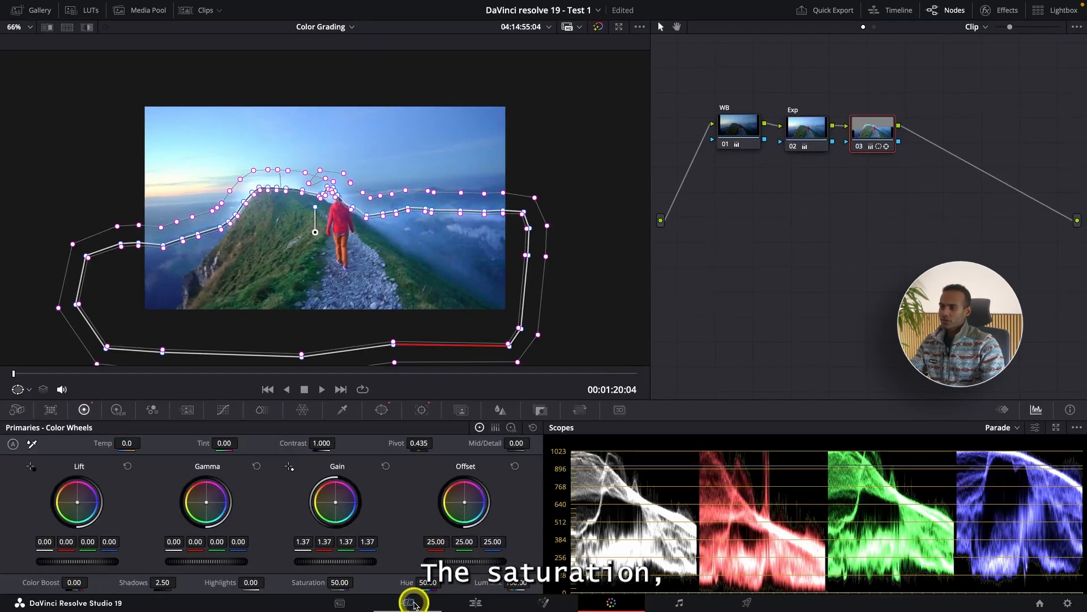
drag(351, 562, 225, 560)
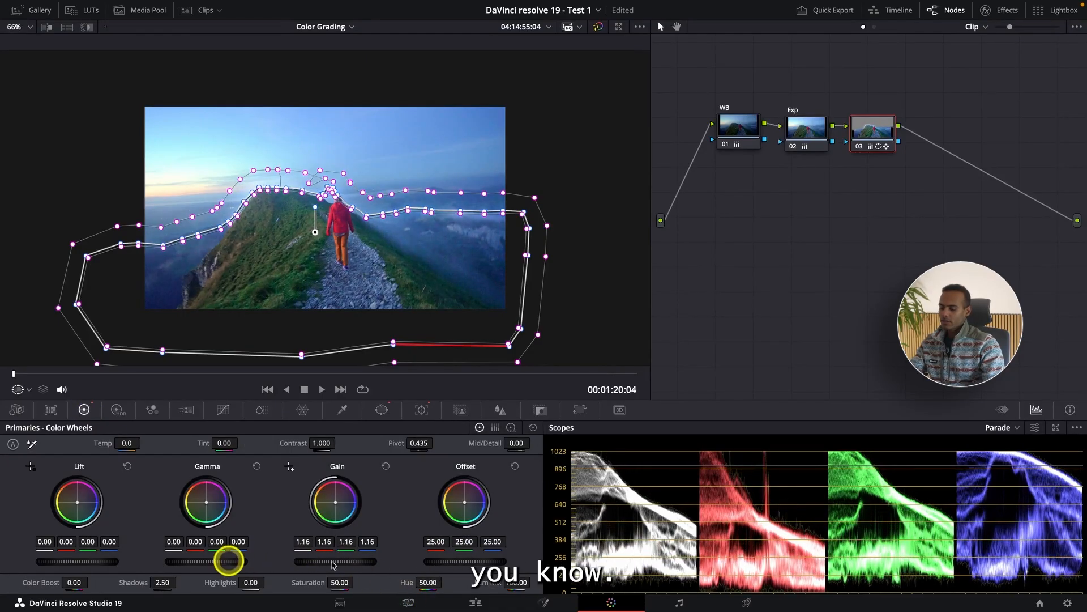
Play the clip in full screen and compare the image with node 03 disabled and enabled.
key(ctrl+f)
key(super+d)
key(super+d)
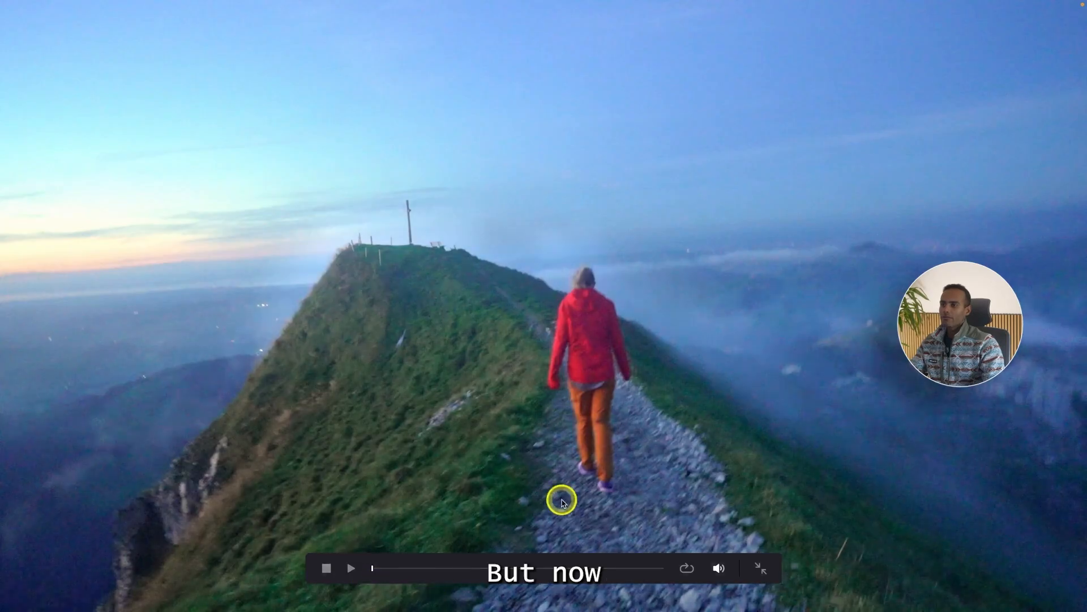
key(space)
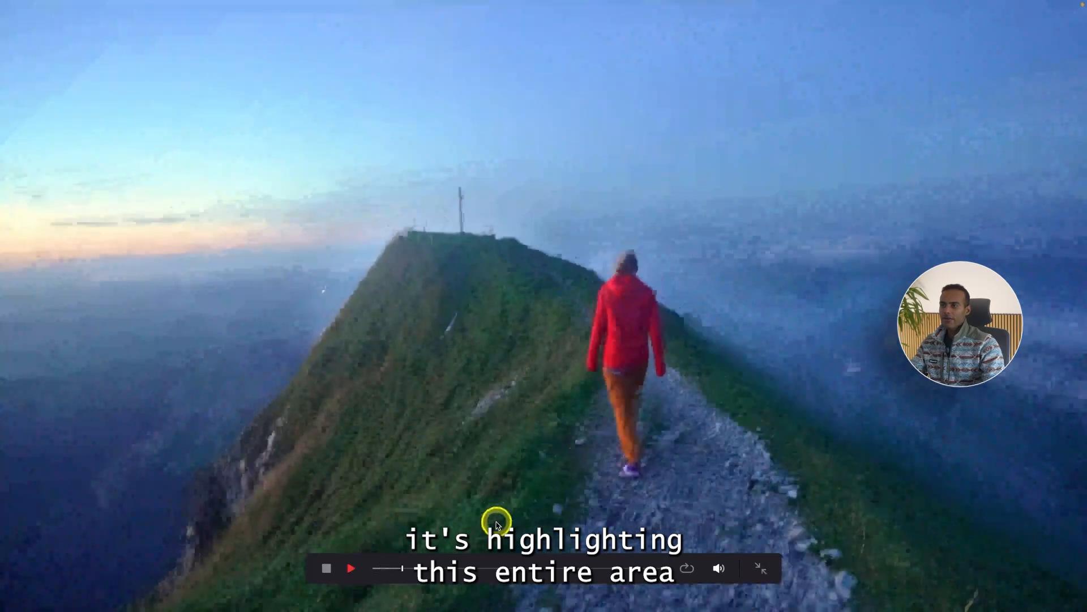
key(super+d)
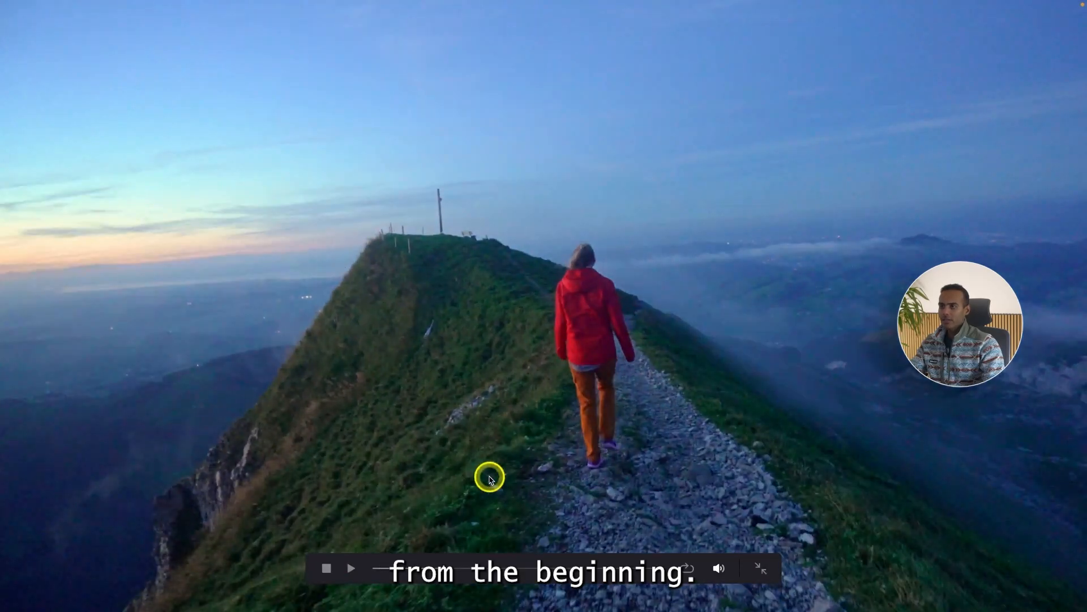
key(super+d)
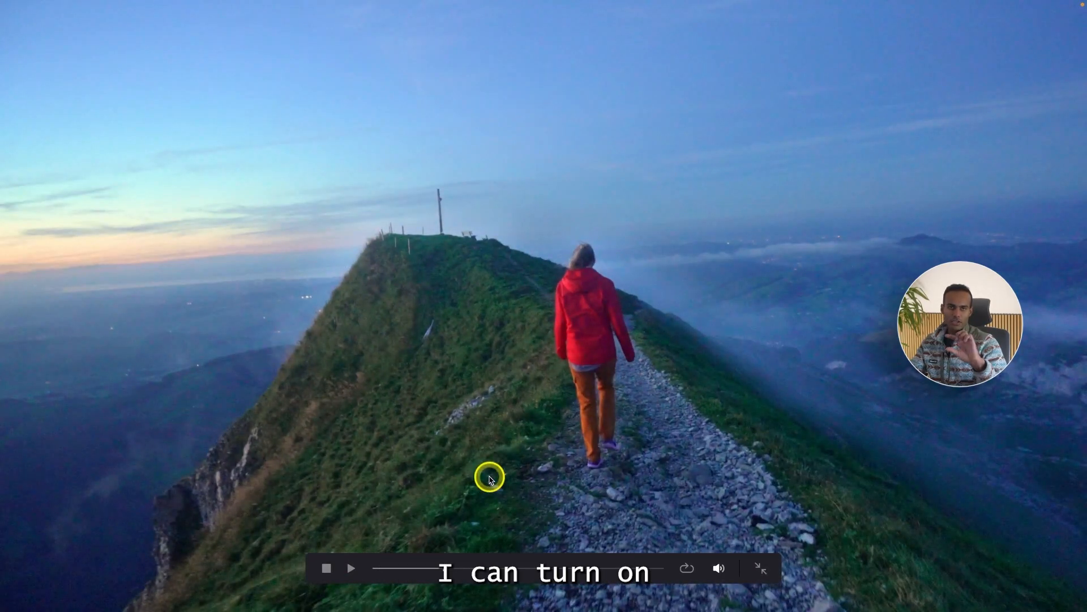
key(super+d)
key(super+d)
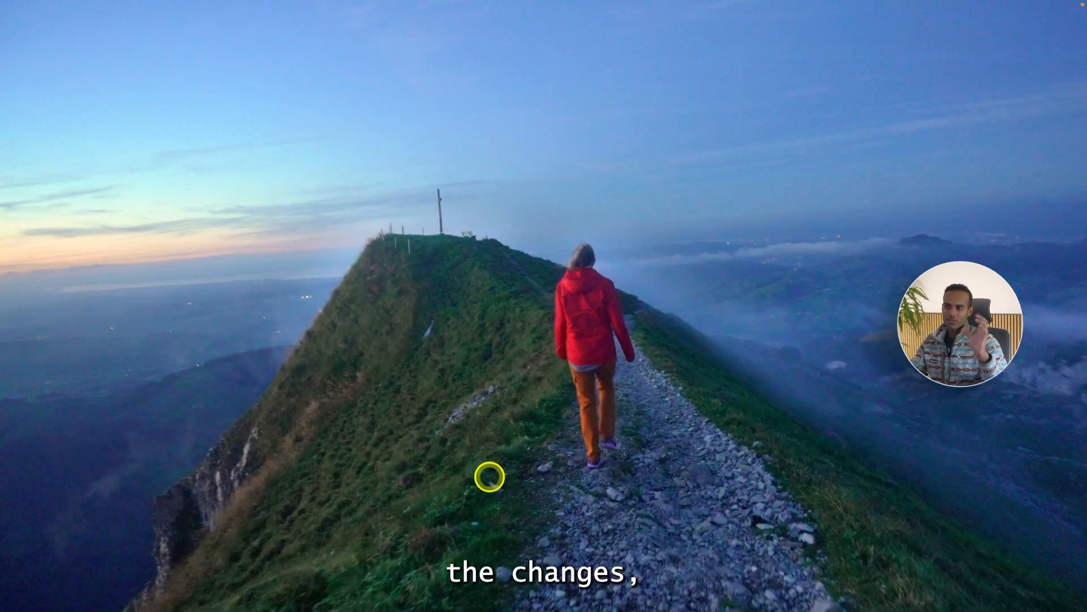
key(super+d)
key(super+d)
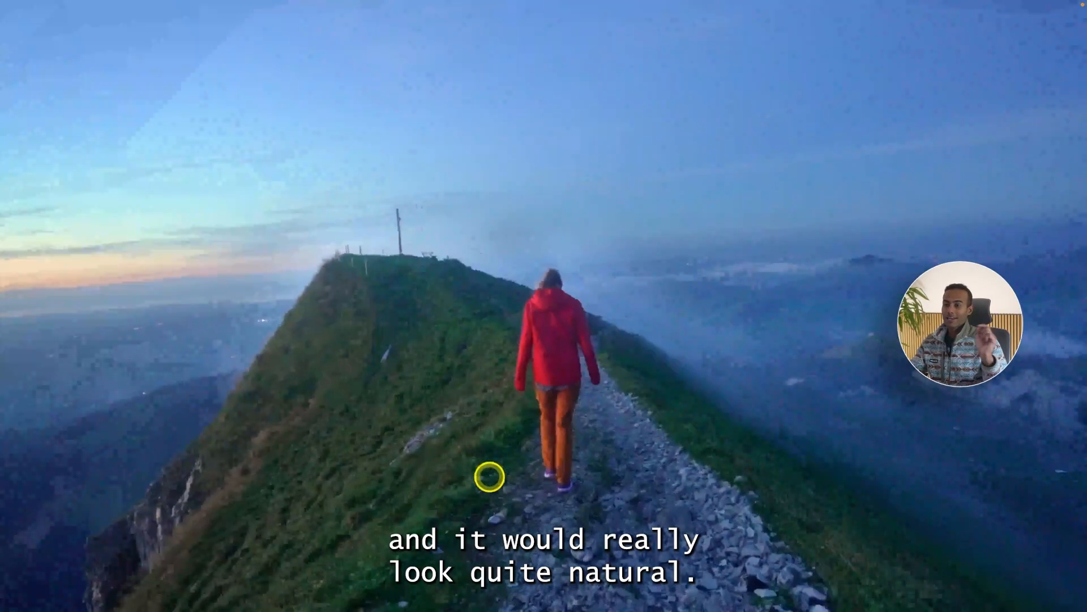
key(space)
key(Escape)
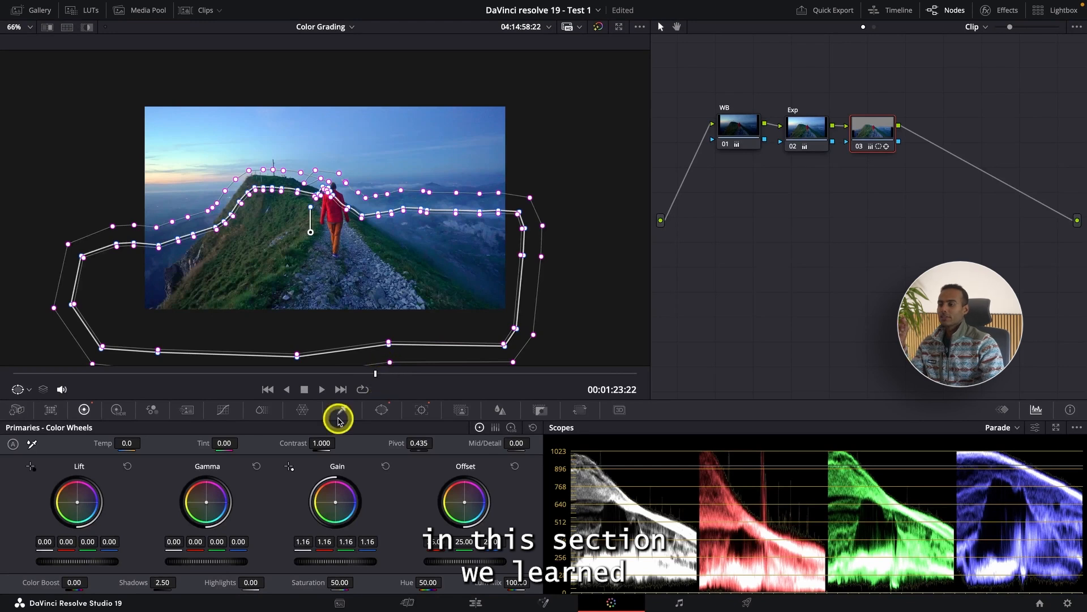
Look over the available window shapes and inspect the tracked curve window at 00:01:25:05.
click(388, 417)
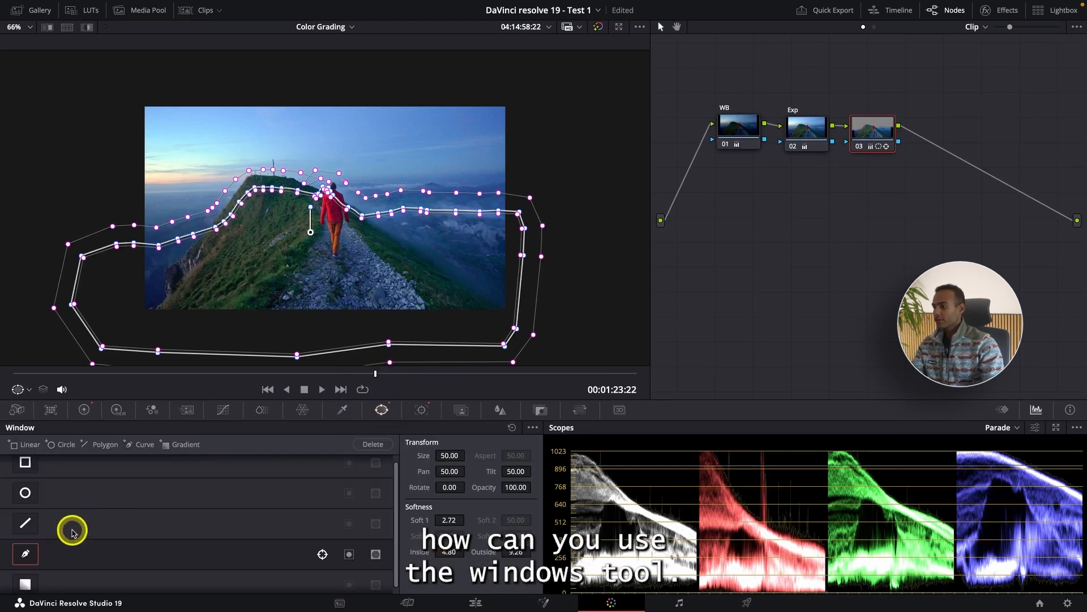
scroll(47, 520, up, 1)
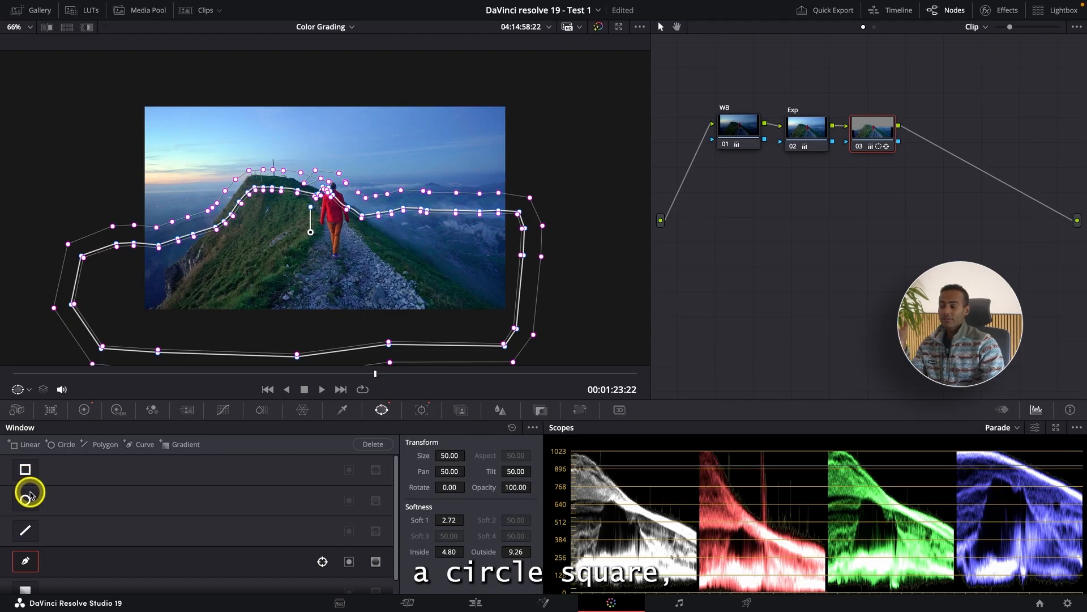
scroll(29, 499, down, 2)
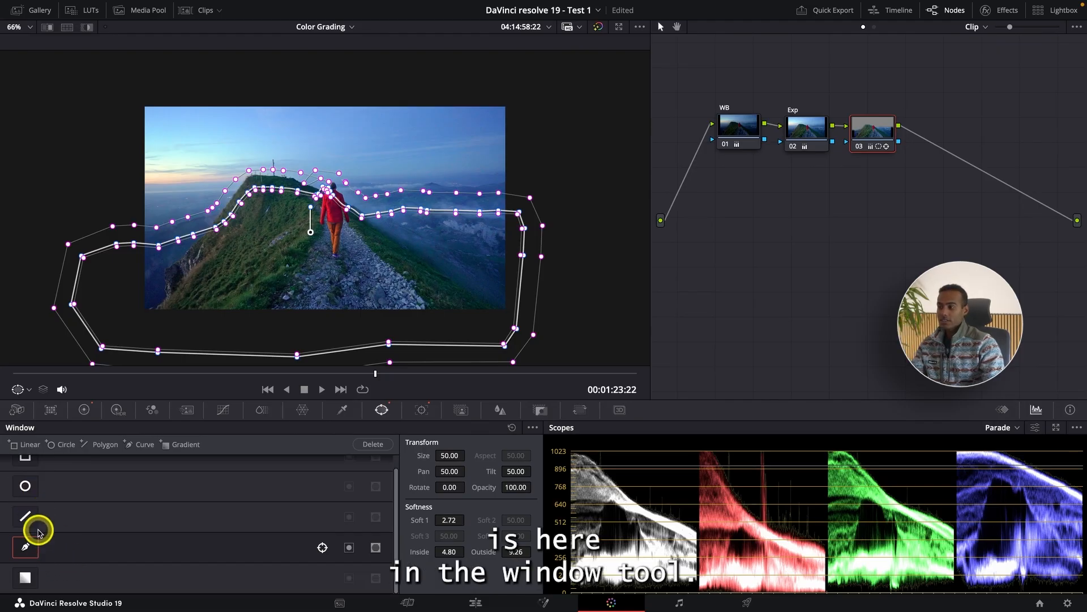
scroll(40, 532, up, 2)
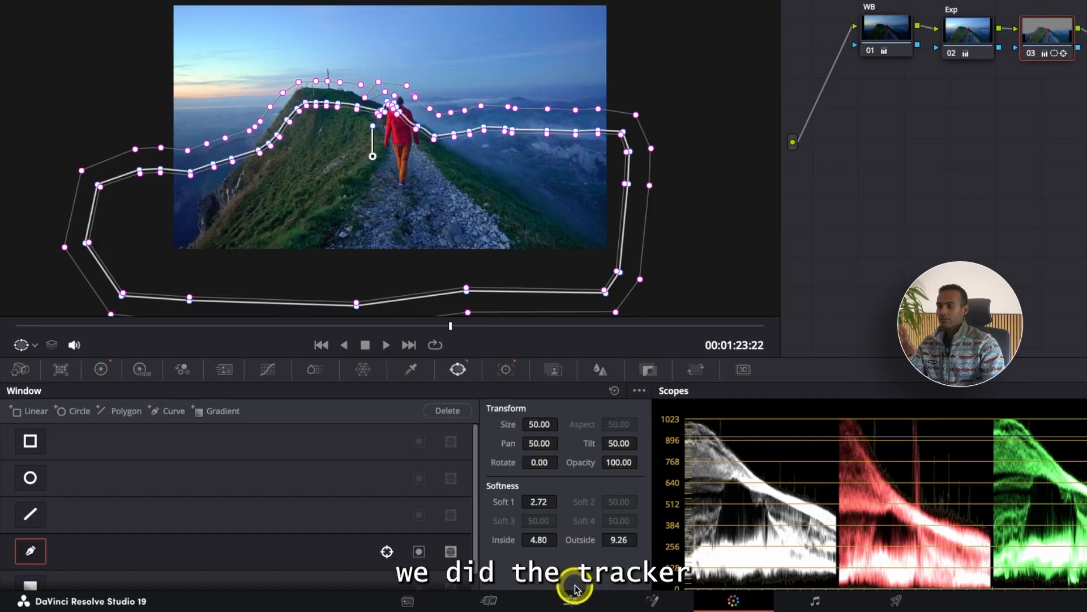
click(506, 369)
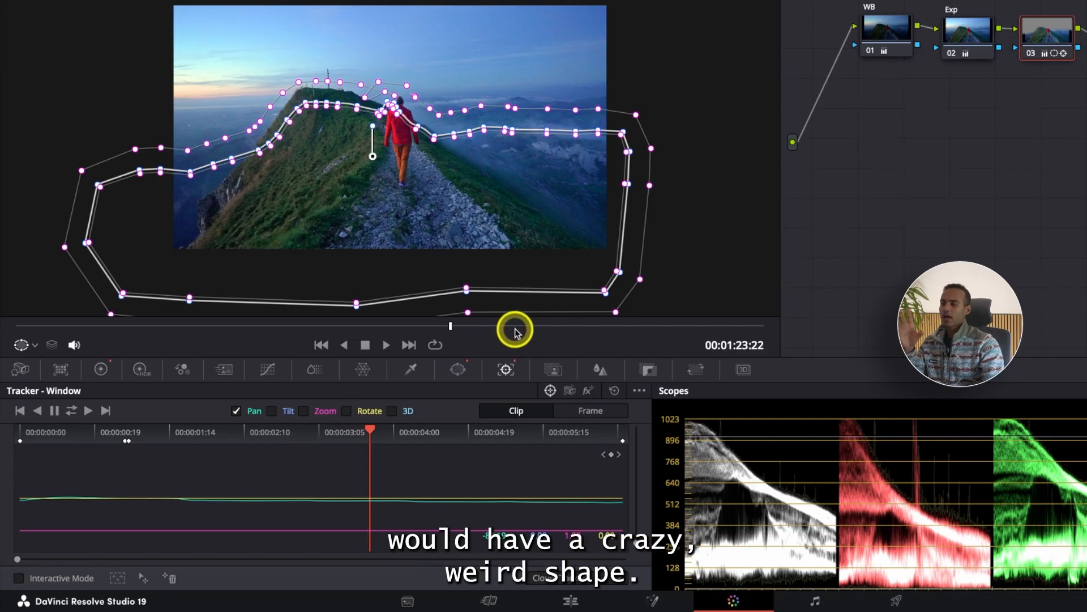
drag(516, 327, 595, 325)
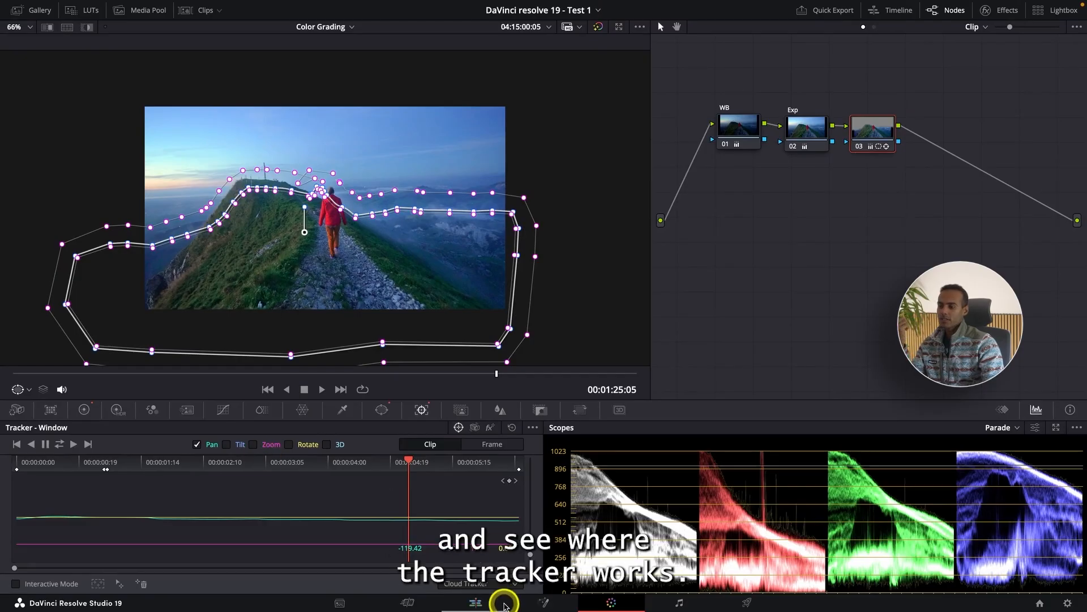
Go to the first frame of clip C2446.MP4 in the Color Grading timeline and open that clip for grading.
click(495, 599)
scroll(696, 386, down, 2)
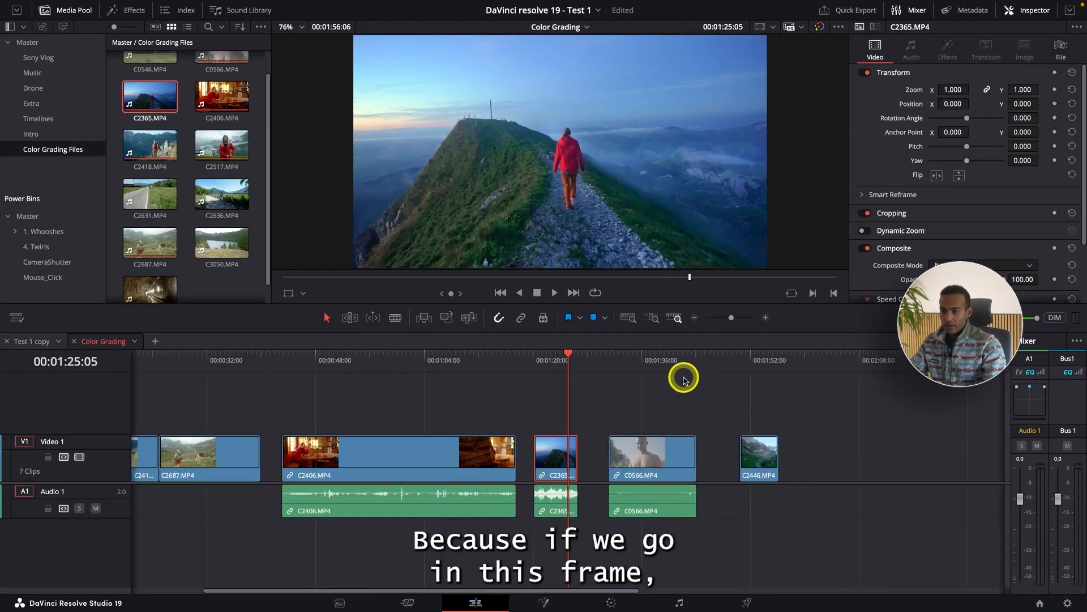
drag(739, 362, 740, 391)
click(767, 452)
click(750, 364)
click(756, 450)
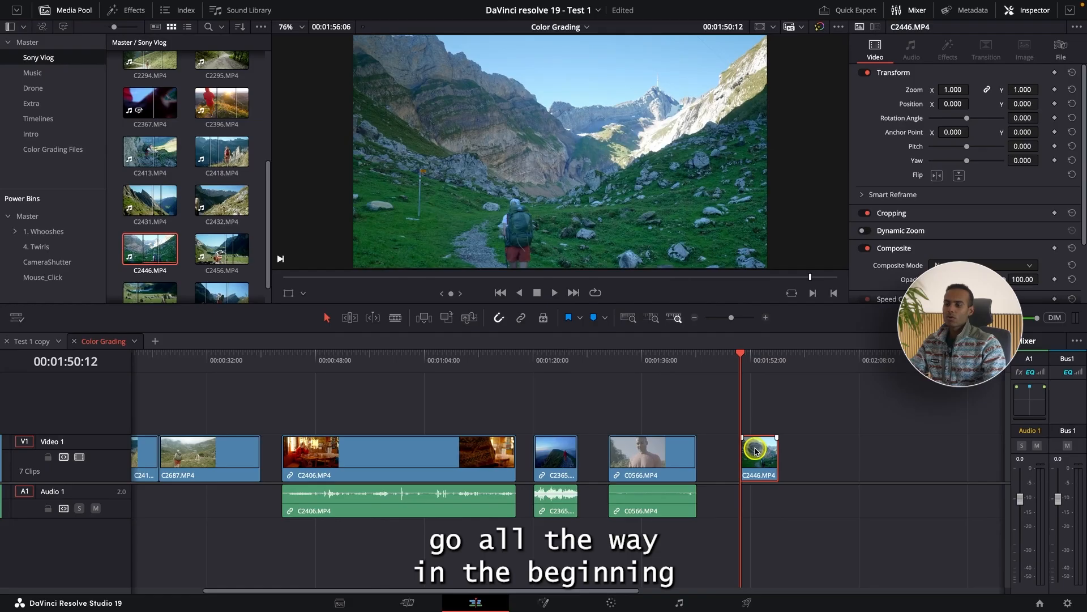
click(616, 603)
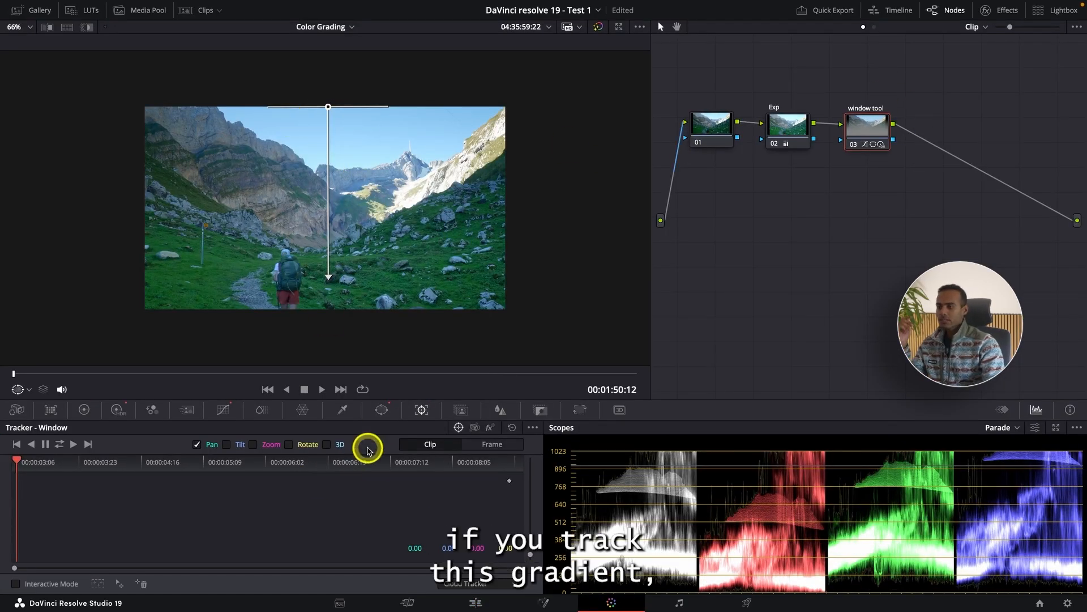
Track the gradient window forward through the whole clip with Pan, Tilt, Zoom, Rotate and 3D analysis enabled.
click(227, 444)
click(253, 444)
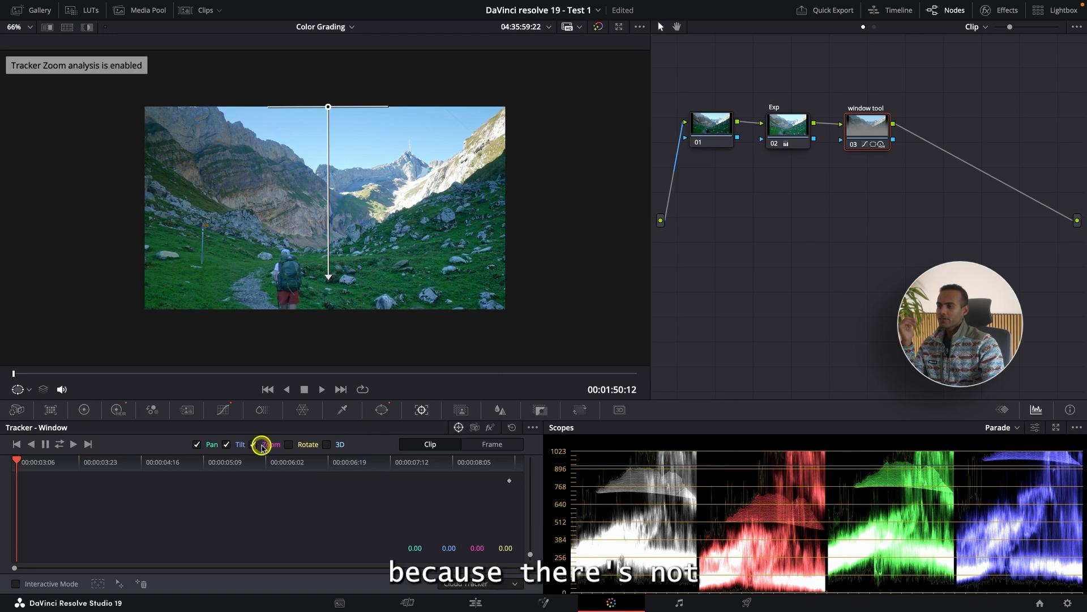
click(289, 445)
click(327, 444)
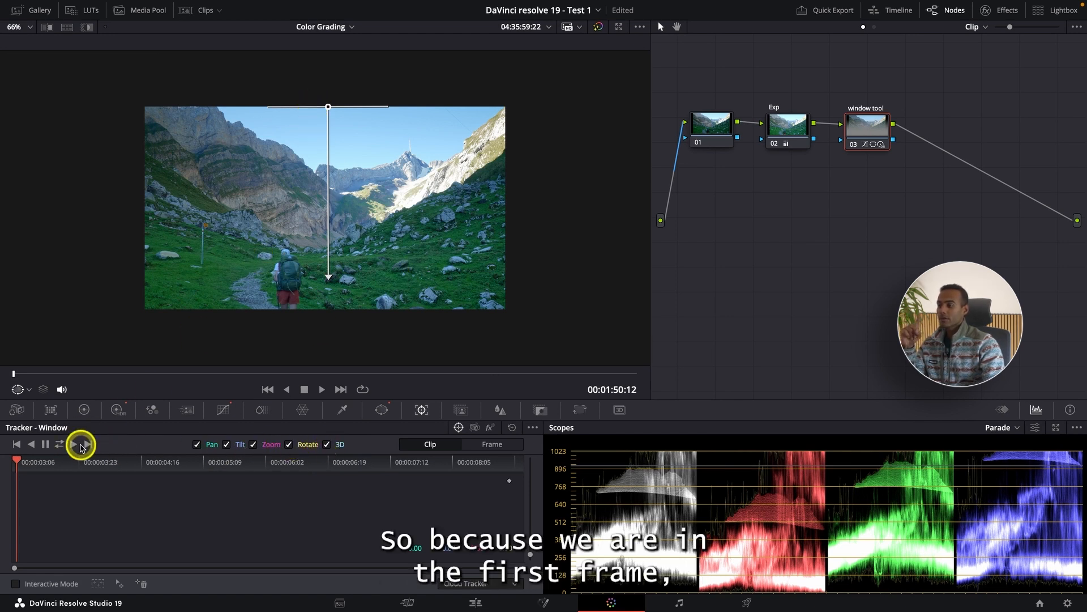
click(73, 445)
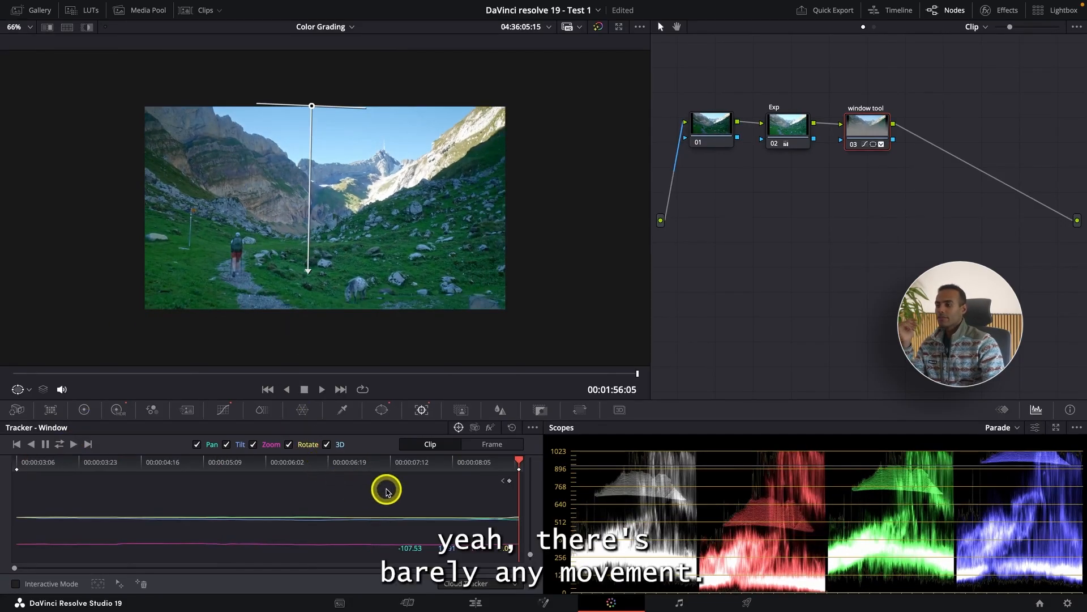
Scrub through the tracked clip with the gradient window's selection highlighted to check how it follows the shot.
drag(403, 461, 53, 461)
click(87, 27)
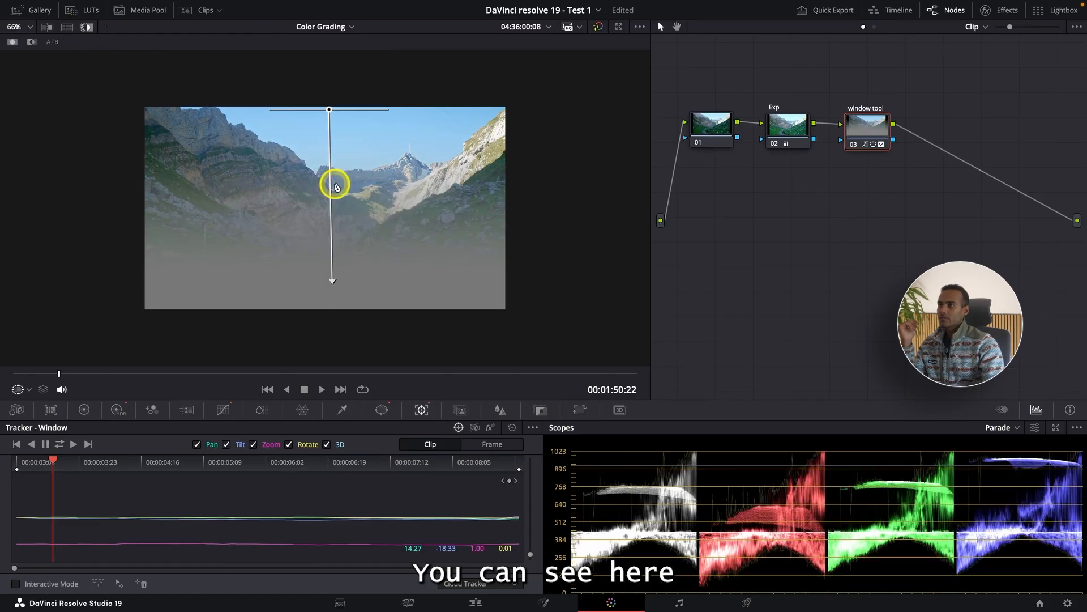
scroll(333, 178, down, 2)
drag(50, 467, 129, 447)
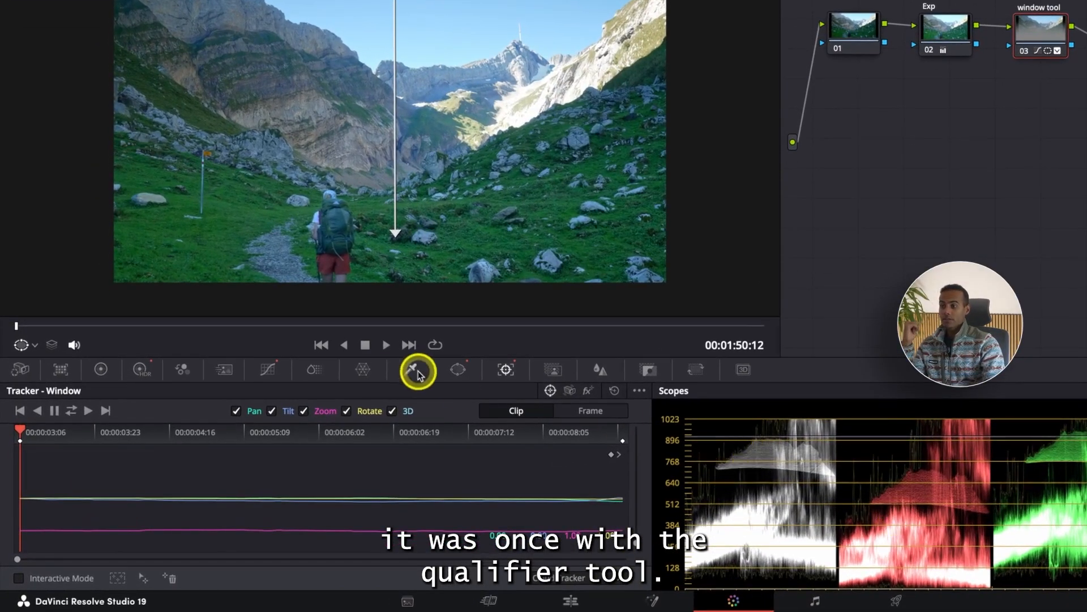
Review the Qualifier, Window, HDR color wheels and Primaries color wheels controls for the window tool node.
click(417, 373)
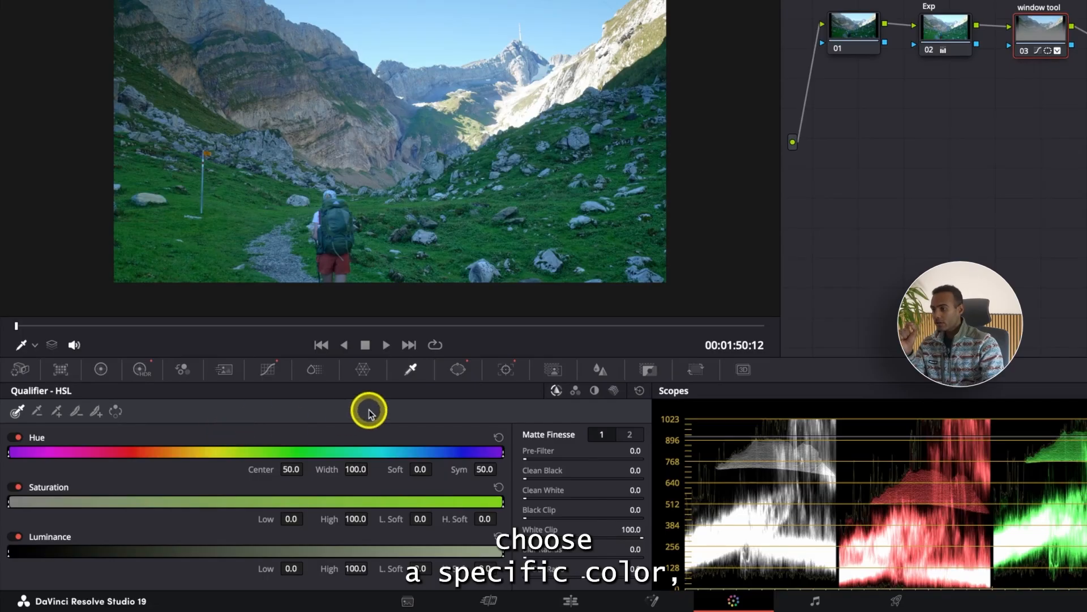
click(458, 372)
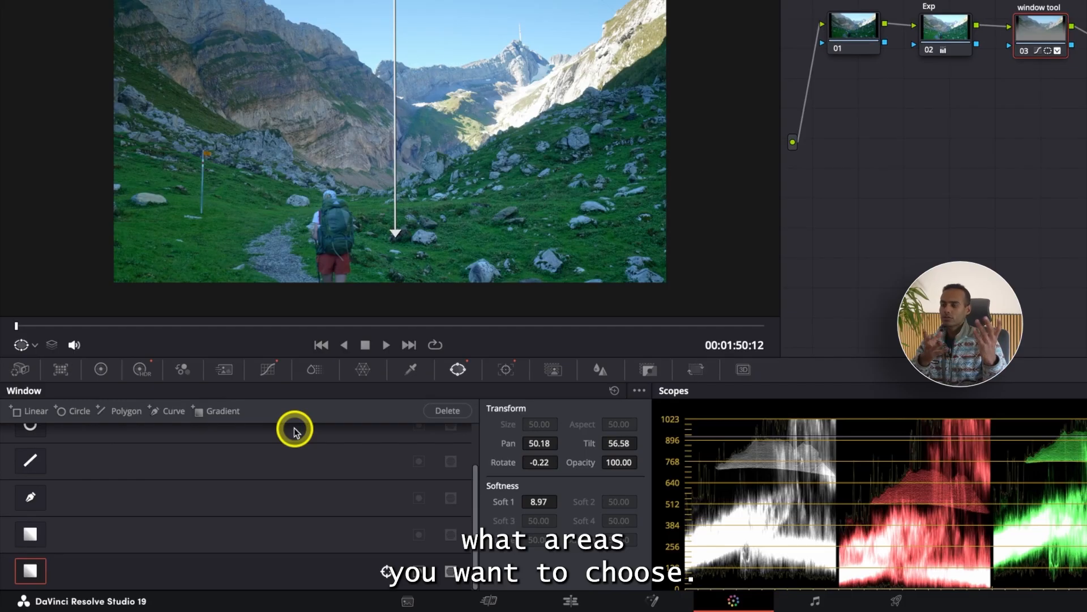
click(143, 370)
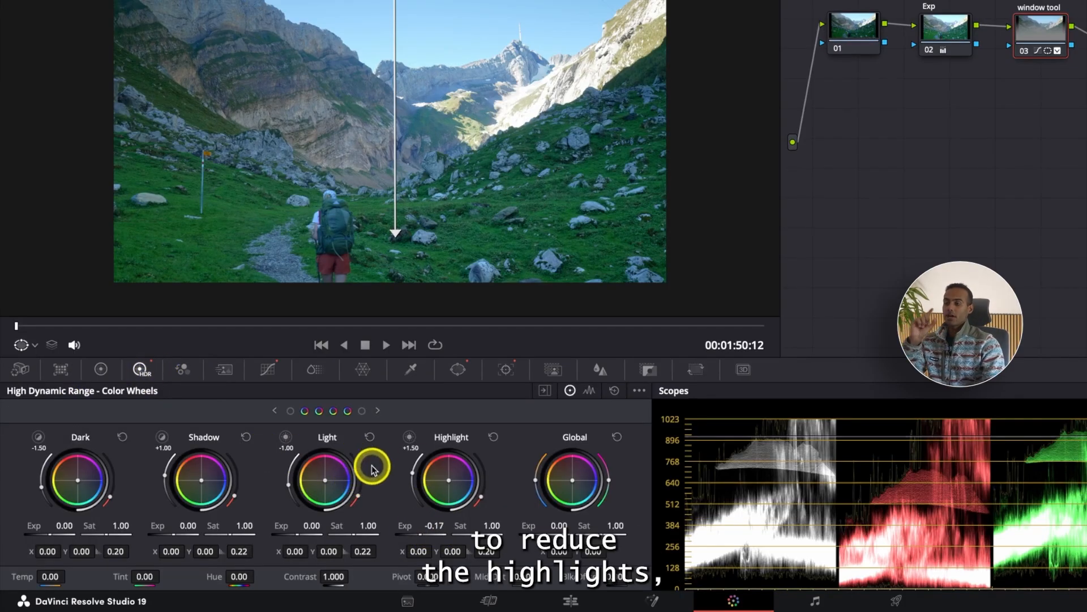
scroll(369, 261, up, 2)
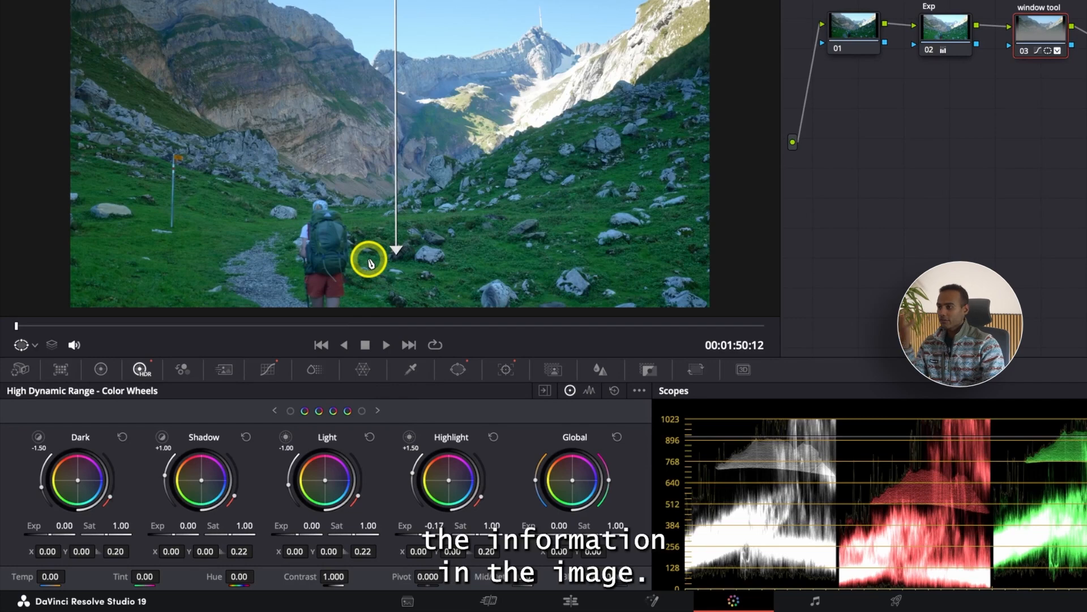
click(104, 369)
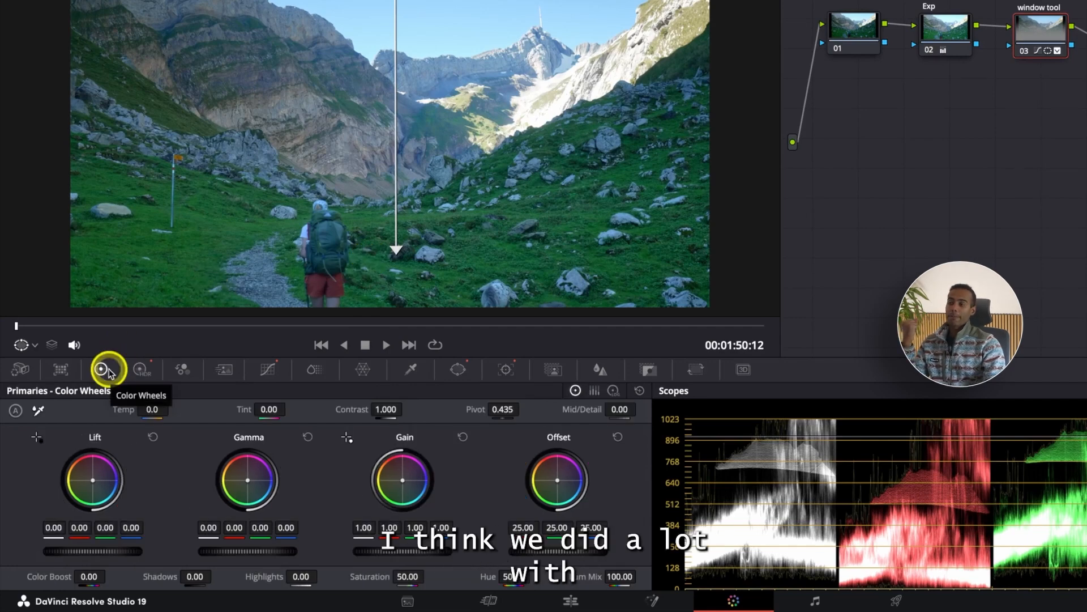